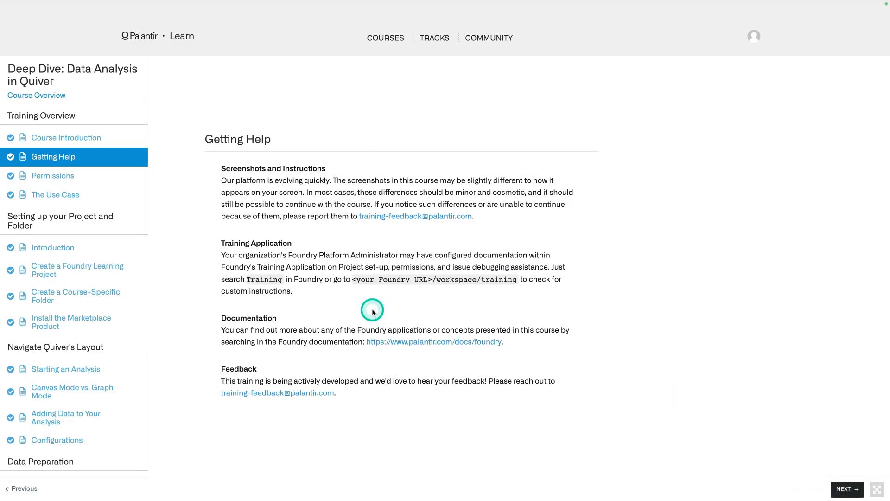
Read the course's Permissions page, including the required platform components and permissions table, and advance to The Use Case.
click(845, 494)
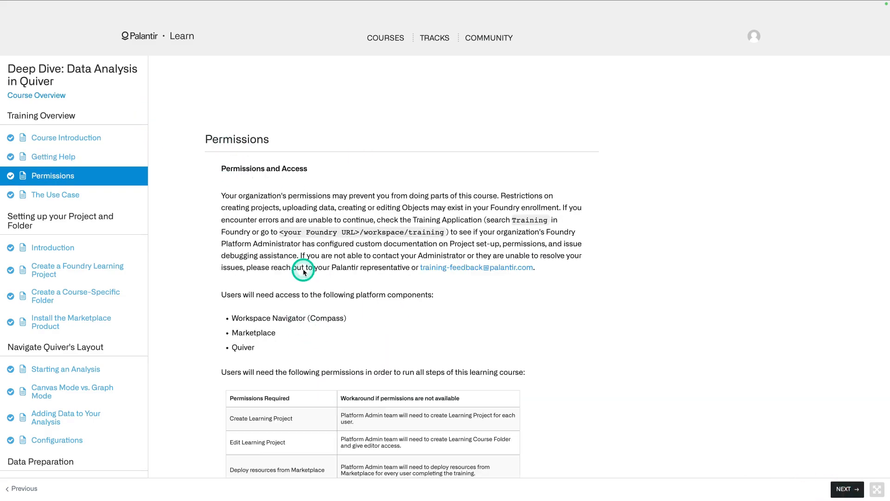
scroll(303, 271, down, 2)
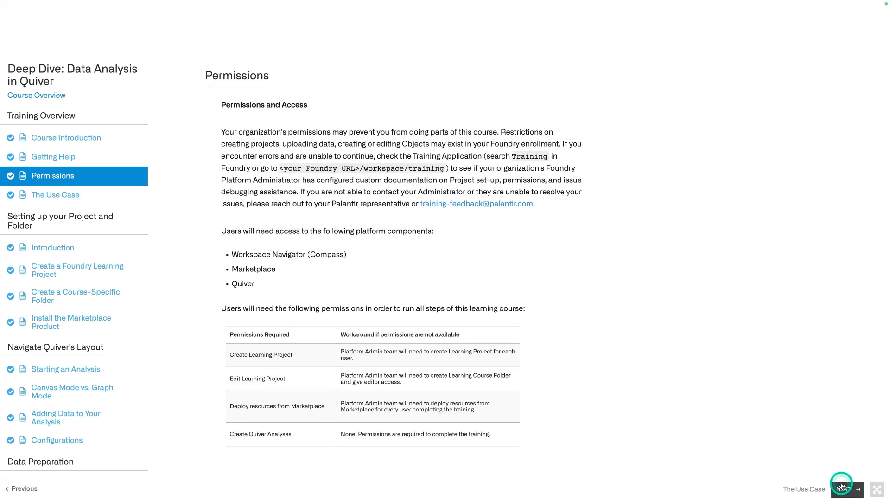
click(843, 487)
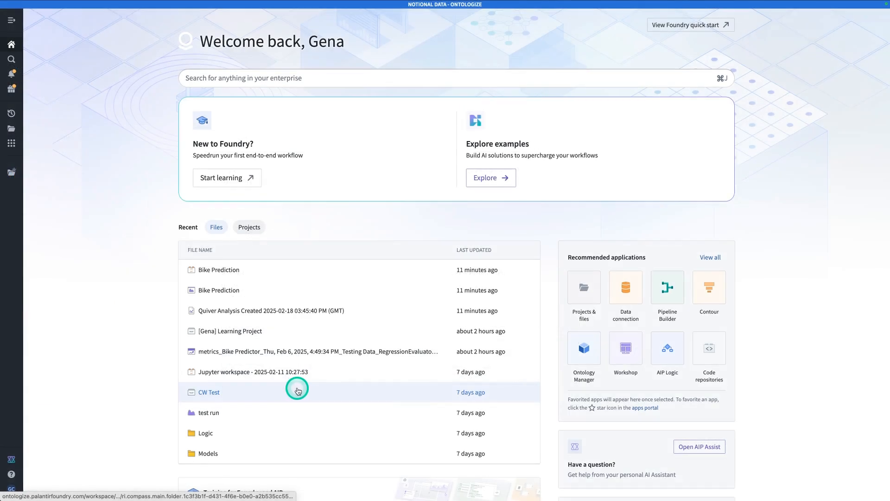
Create a new Foundry project named with the account owner's first name followed by "Learning Project".
click(10, 130)
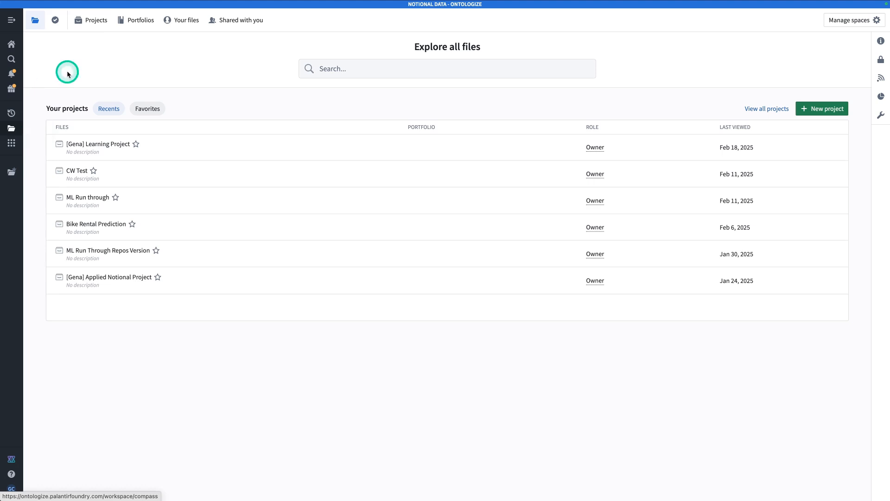
click(99, 20)
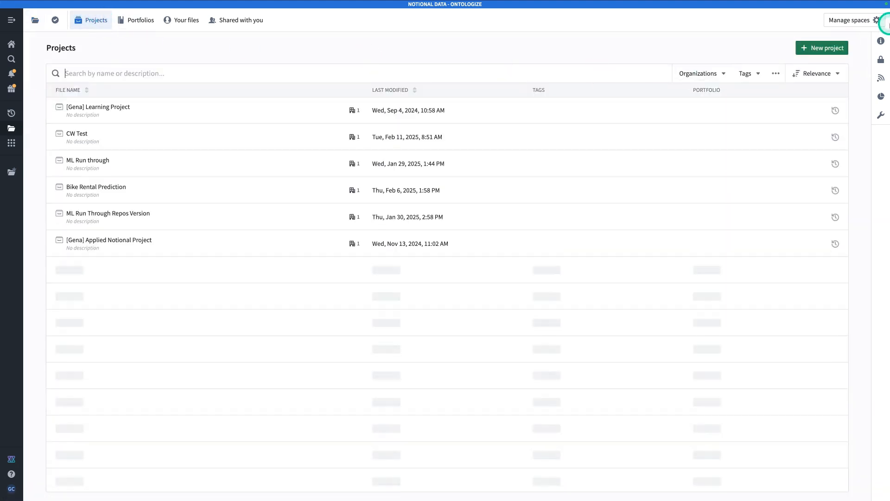
click(834, 50)
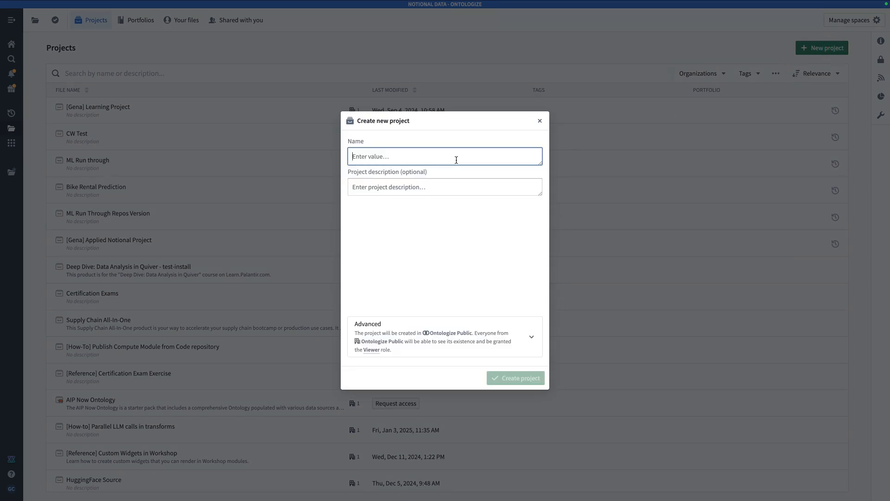
text(Gena Learning Project)
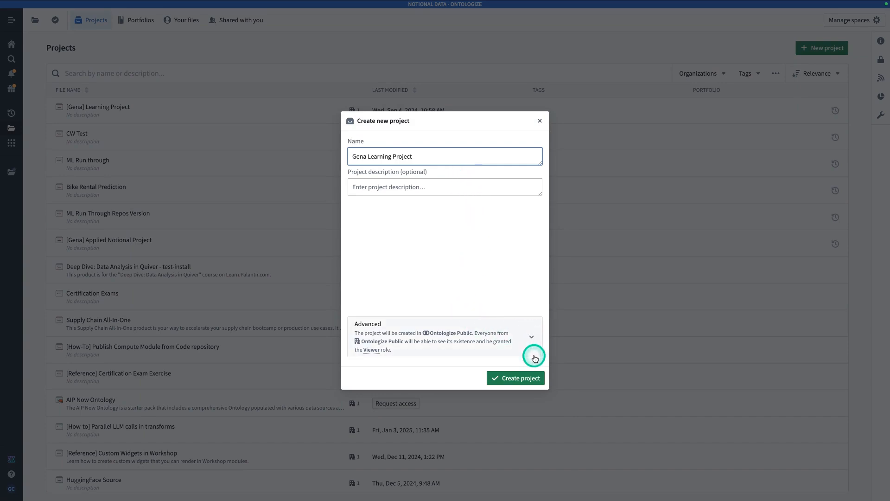
click(533, 384)
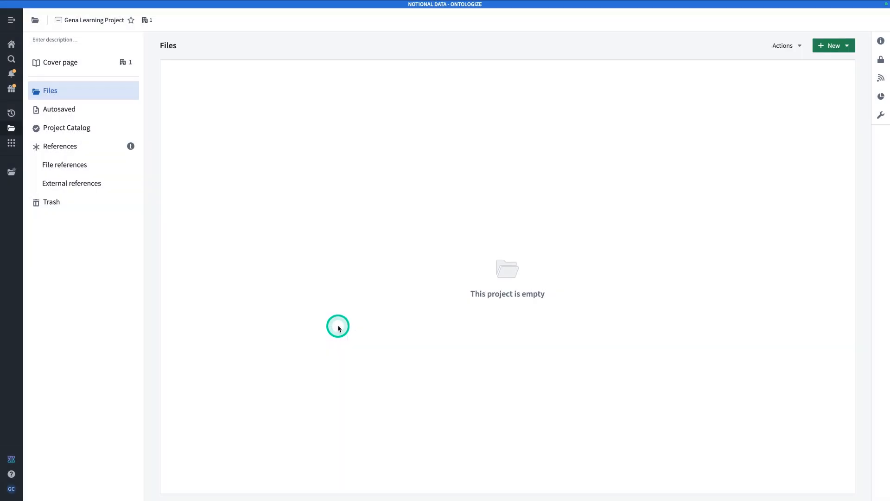
Return to the Palantir Learn course and review the project setup and Create a Course-Specific Folder instructions.
key(ctrl+Tab)
scroll(491, 380, down, 8)
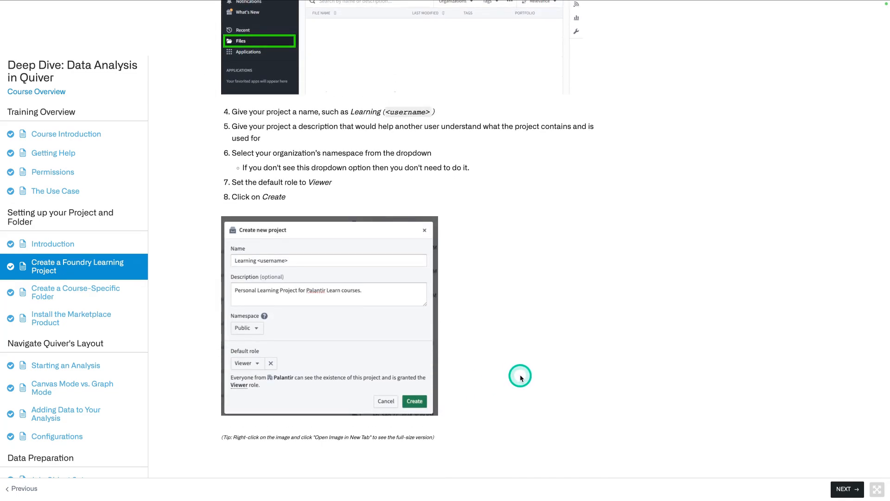
click(843, 487)
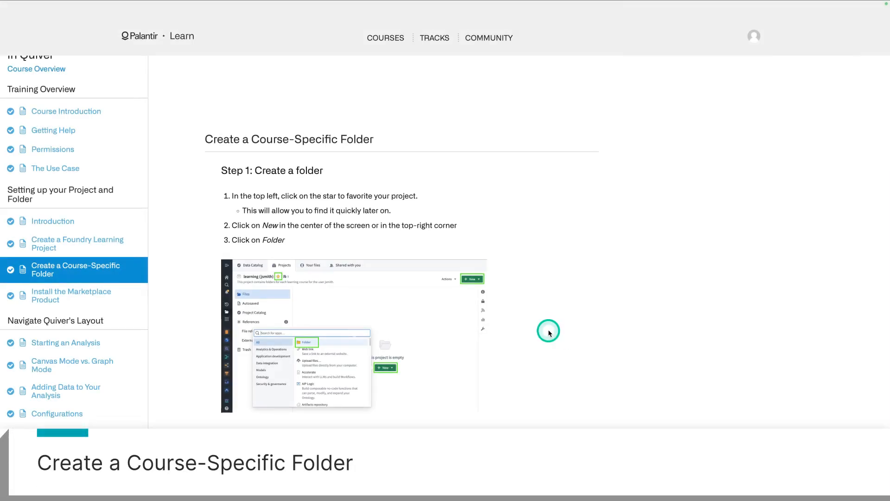
scroll(547, 330, down, 2)
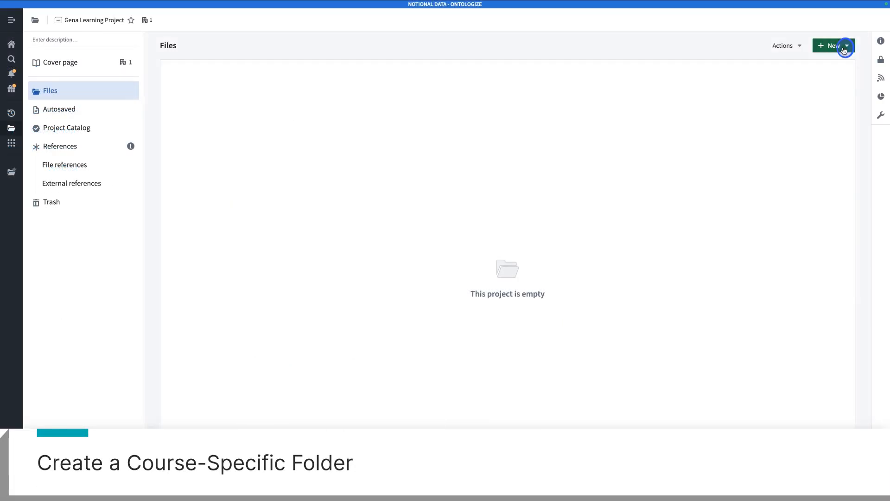
Create a folder named "Deep Dive - Data Analysis in Quiver" in the new learning project.
click(845, 47)
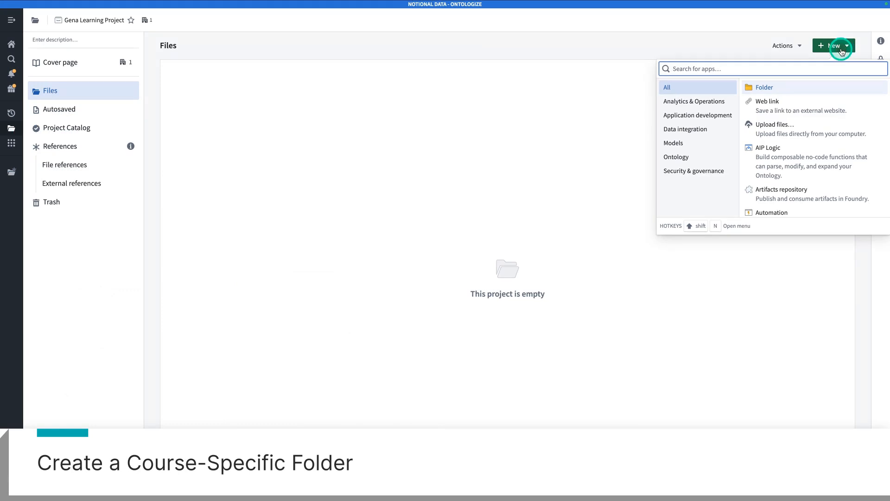
click(800, 86)
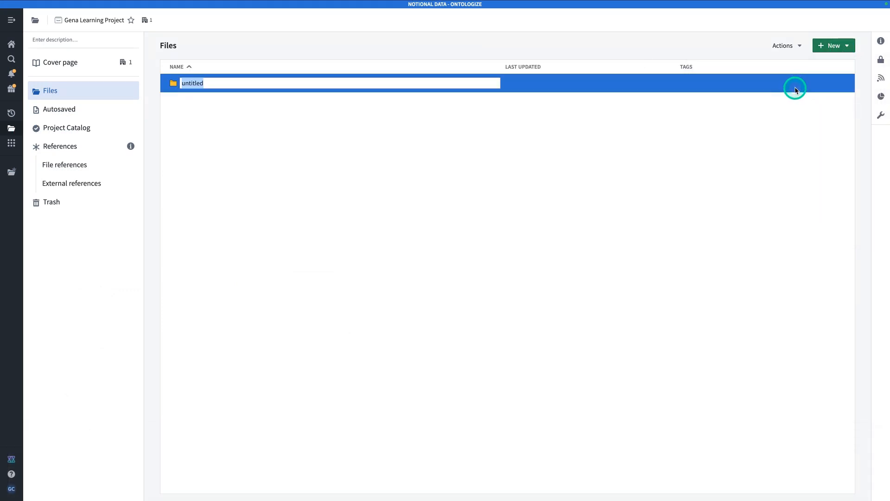
text(Dee)
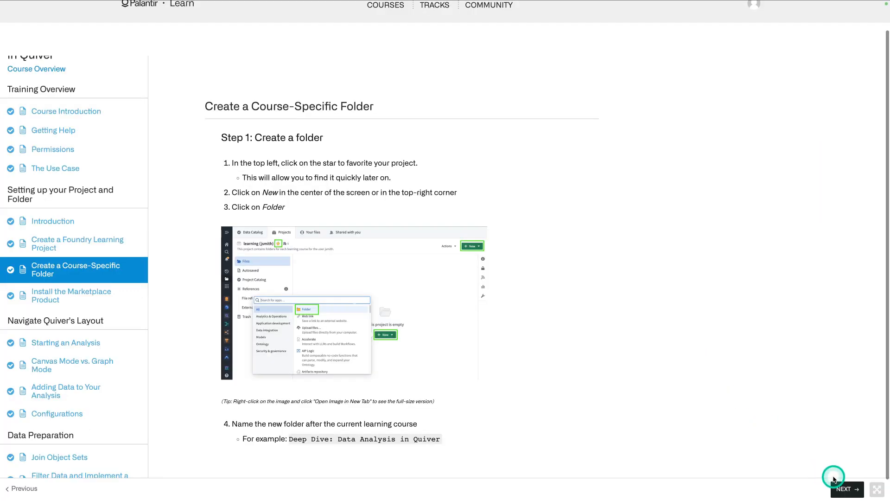
Advance the course to Install the Marketplace Product, and open Foundry's Marketplace in a new browser tab by searching for "marketplace".
click(846, 488)
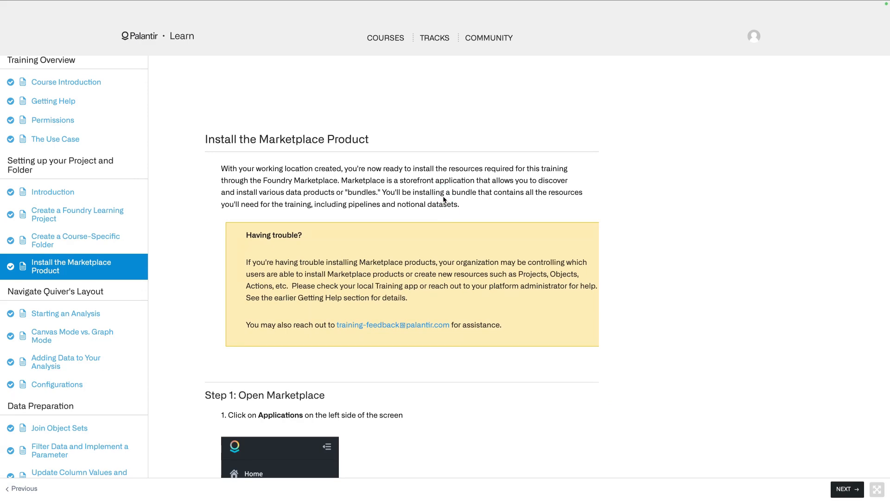
key(ctrl+Tab)
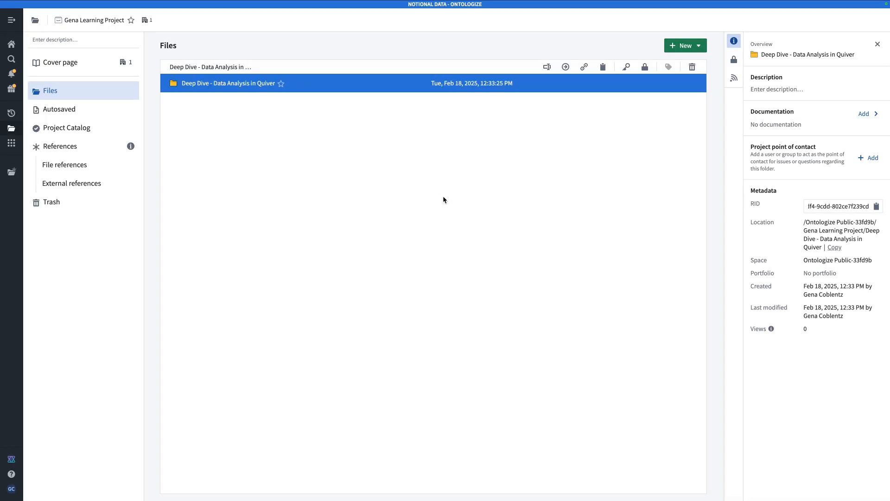
key(super+j)
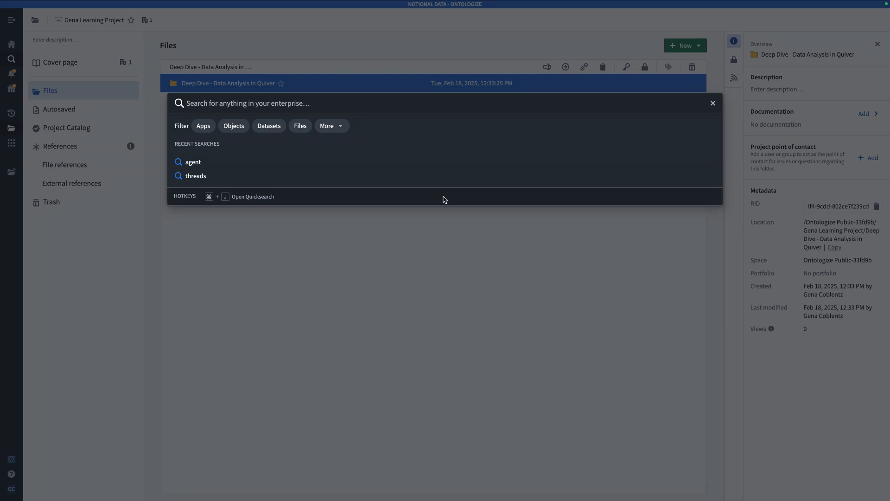
text(marketpace)
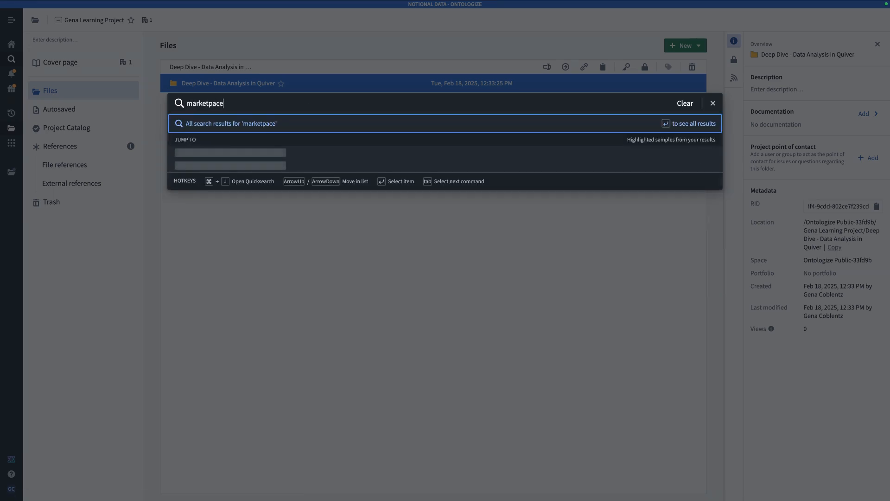
key(BackSpace)
key(BackSpace)
key(BackSpace)
text(lace)
right_click(224, 153)
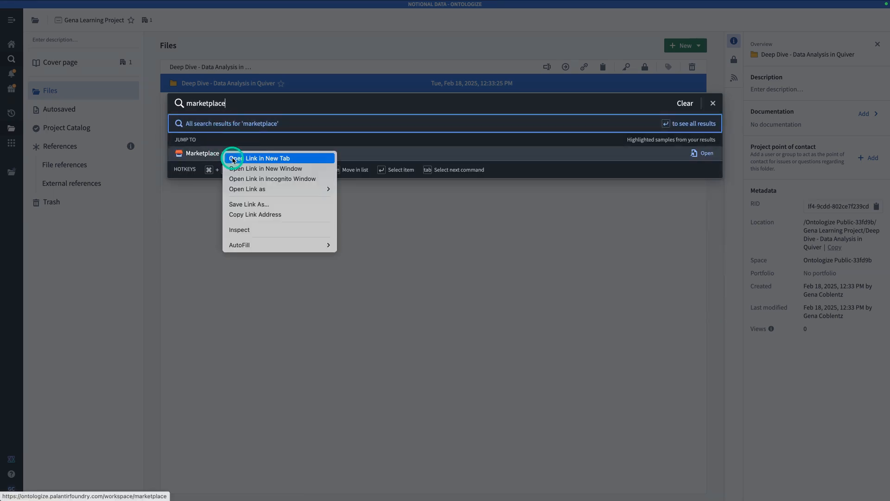
click(234, 158)
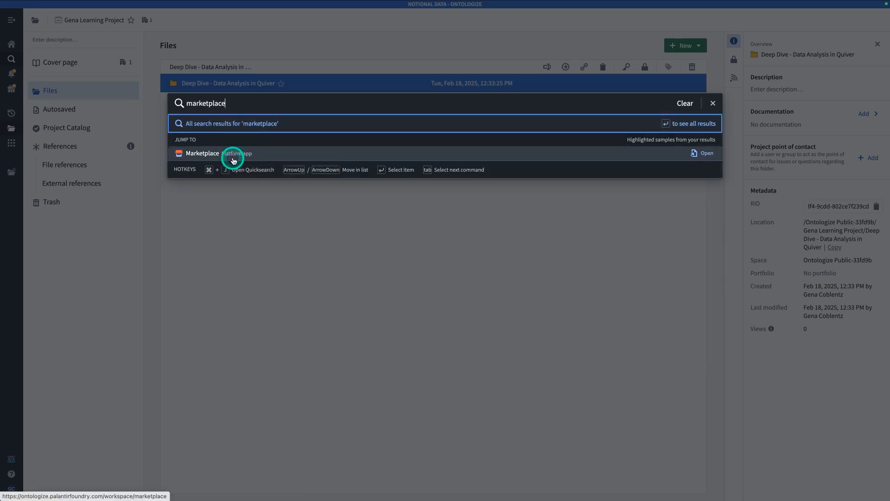
click(234, 161)
Search Marketplace products for "quiver" and start another installation of Deep Dive: Data Analysis in Quiver.
click(659, 20)
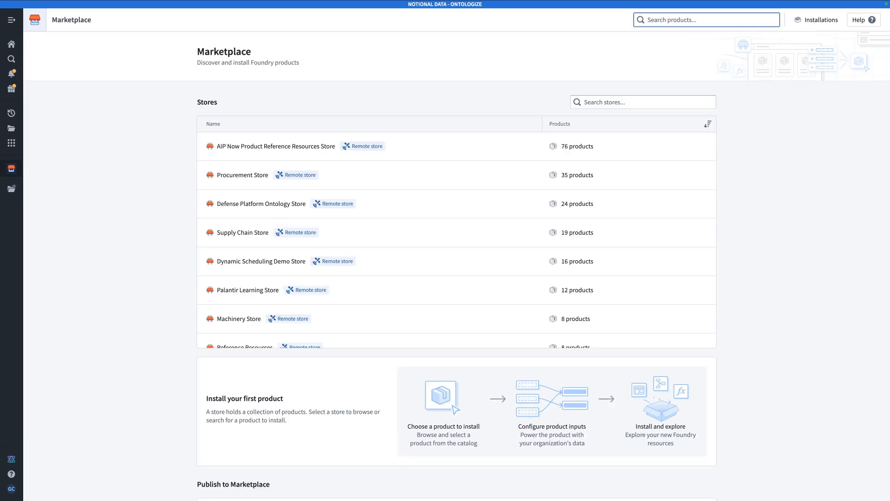
text(quiver)
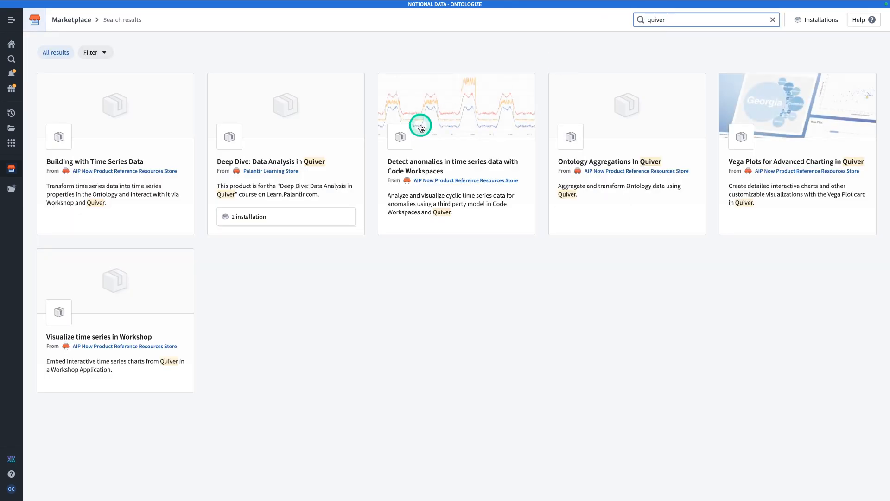
click(276, 187)
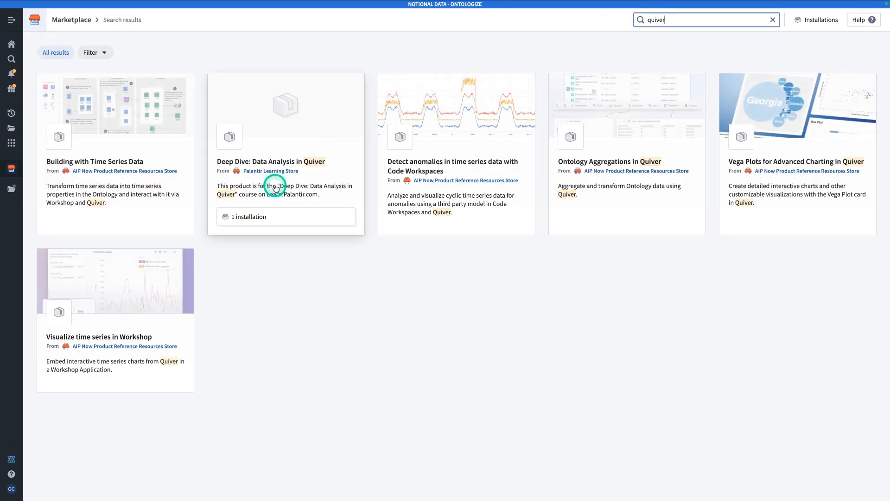
click(355, 184)
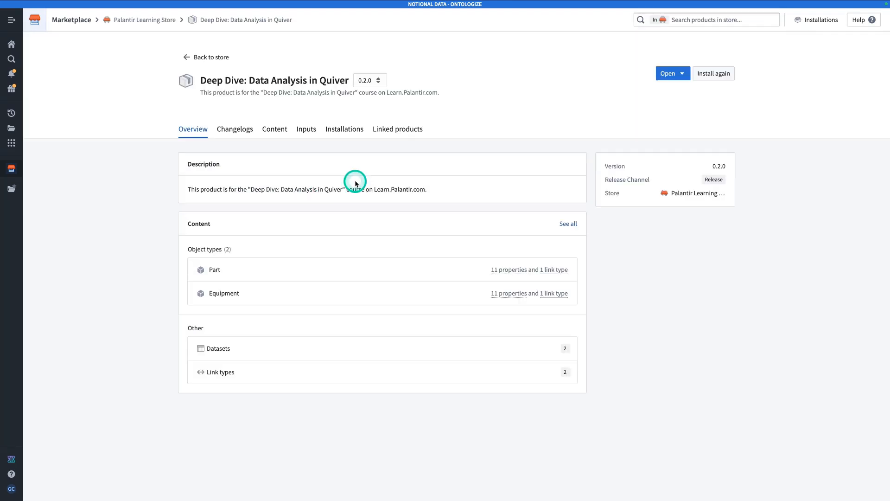
click(718, 75)
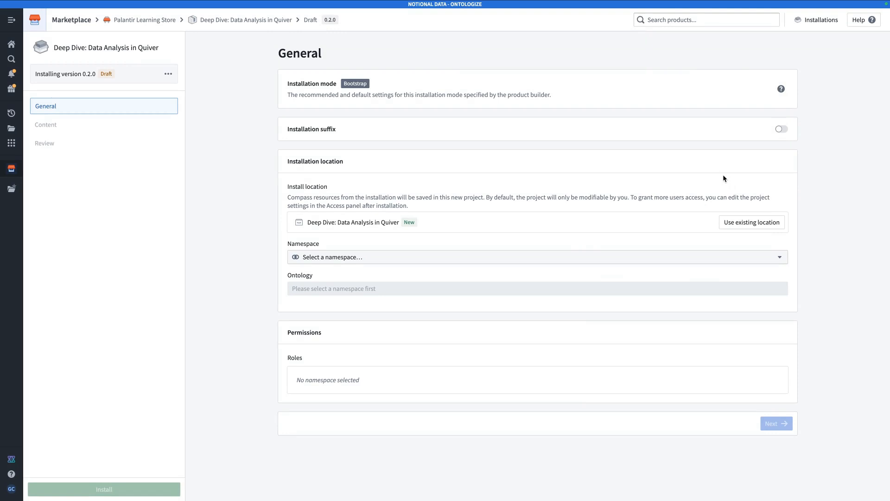
Set the install location to the existing Deep Dive - Data Analysis in Quiver folder in the learning project and continue to the content settings.
click(734, 224)
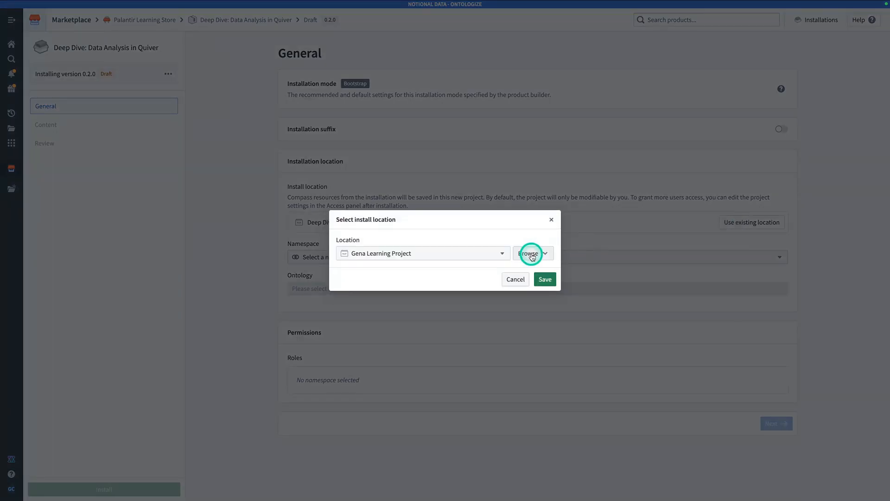
click(537, 255)
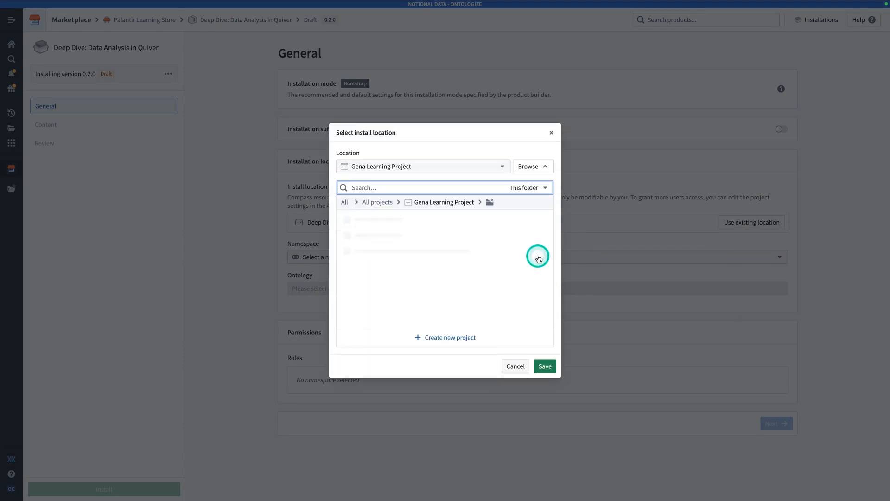
click(456, 221)
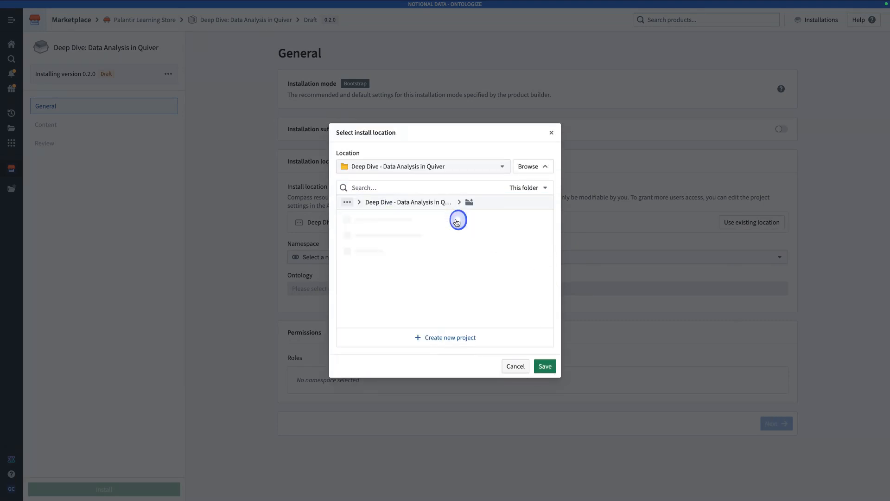
click(547, 366)
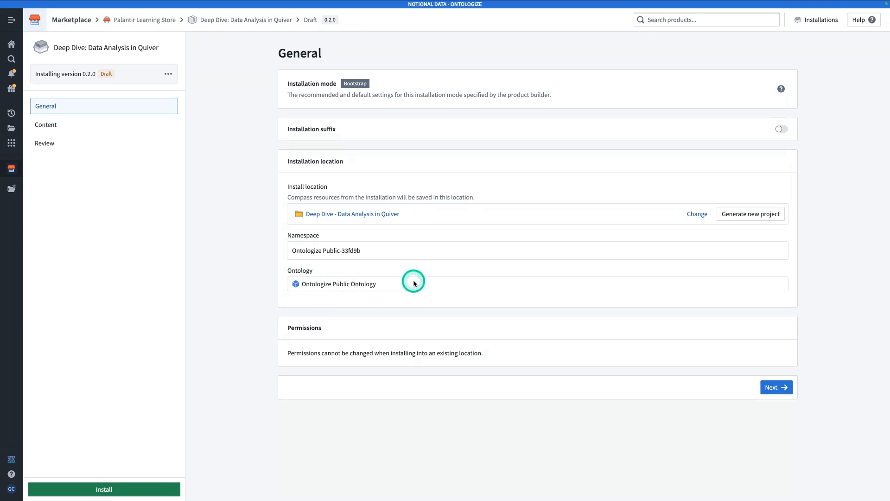
click(775, 388)
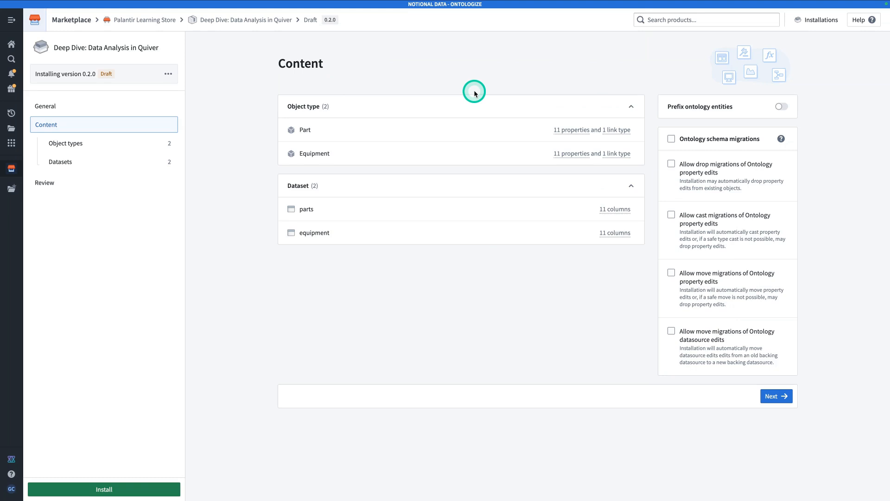
Enable prefixing of ontology entities, enter the account owner's first name followed by "-learning" as the prefix, and continue the installation.
click(783, 107)
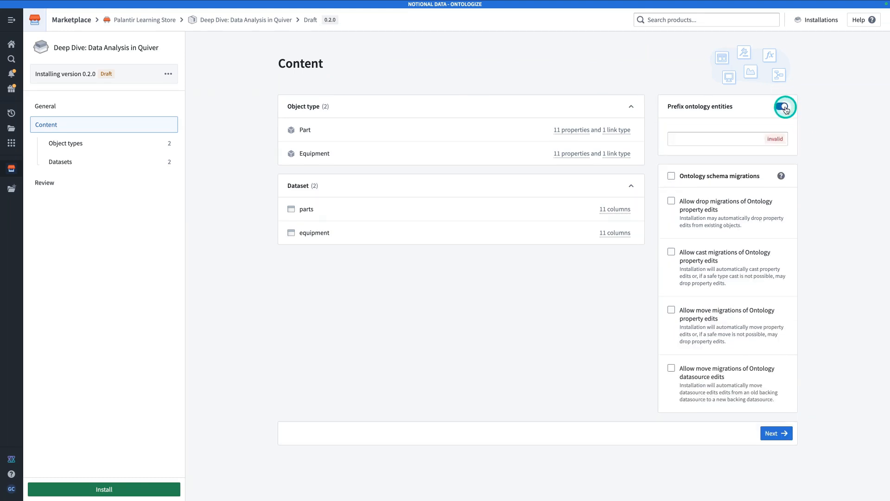
click(734, 139)
click(734, 139)
text(gen)
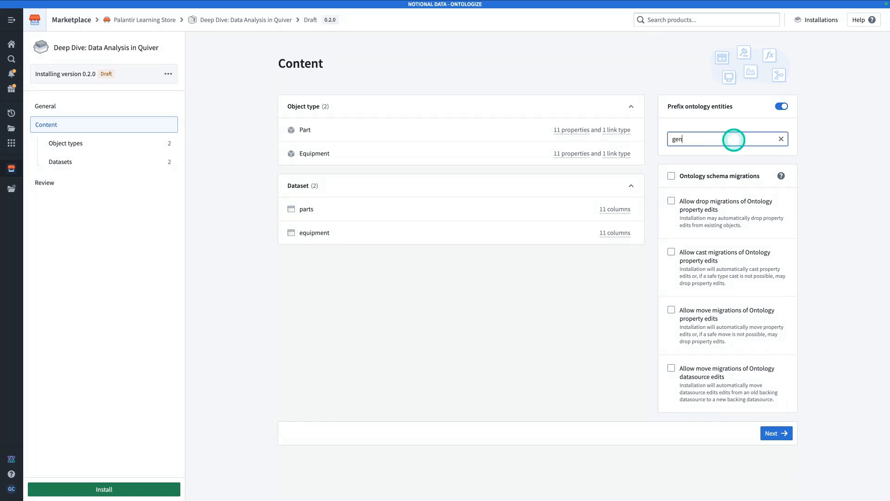
text(a-learning)
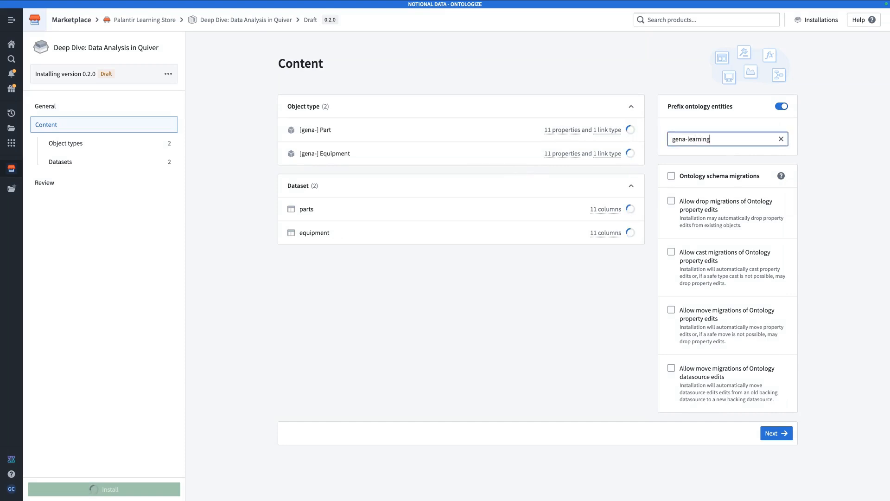
click(784, 433)
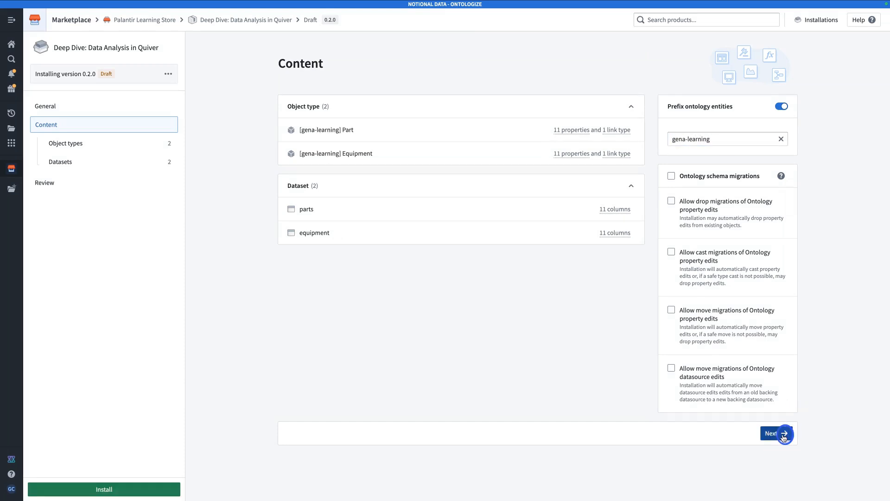
click(779, 413)
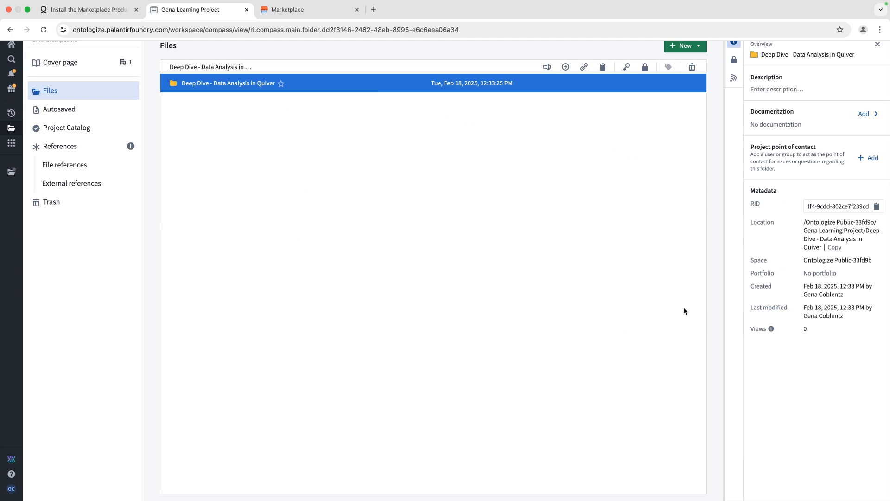
Open the Deep Dive - Data Analysis in Quiver folder, and advance the course to the Starting an Analysis lesson.
click(242, 88)
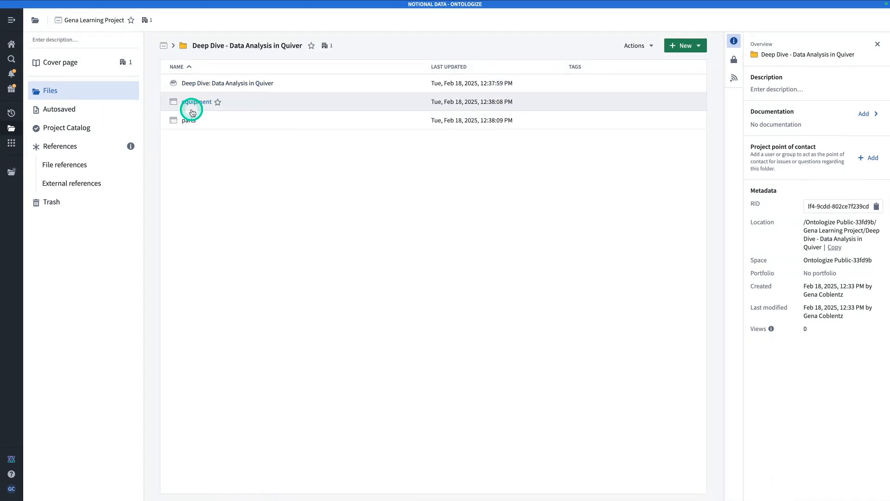
key(ctrl+shift+Tab)
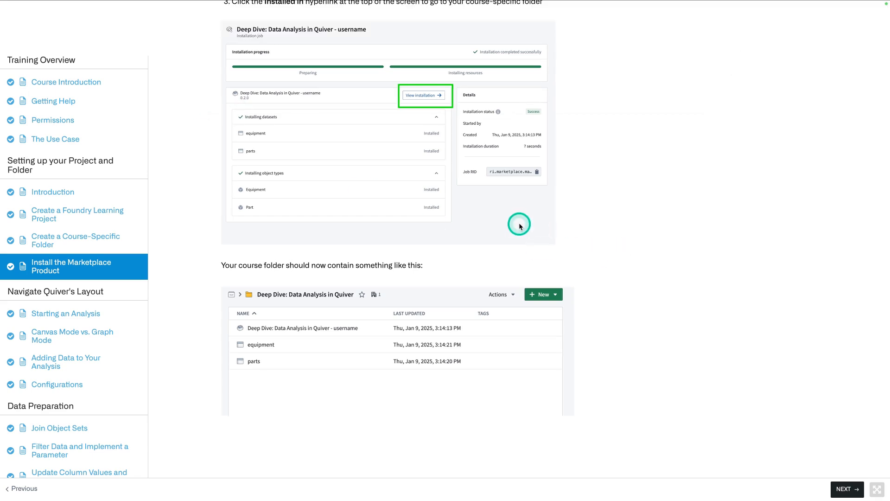
click(846, 488)
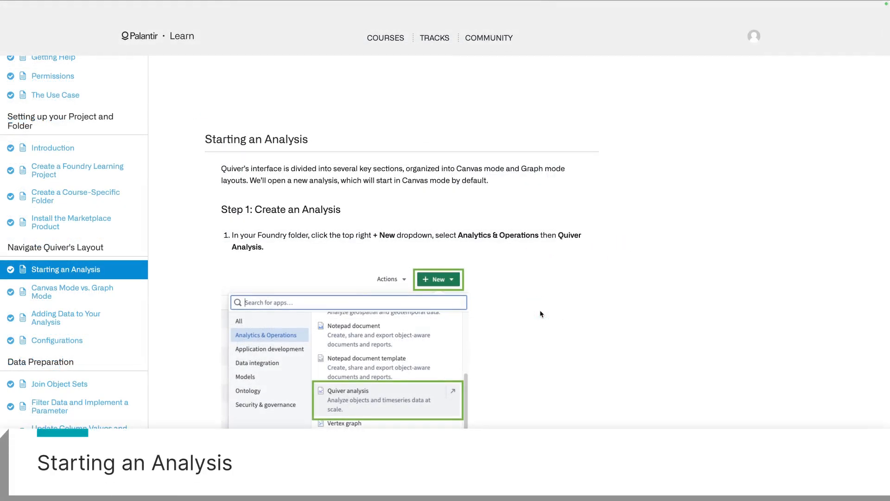
Back in the course folder, search the new-resource apps for "quiver" and create a Quiver analysis.
key(ctrl+Tab)
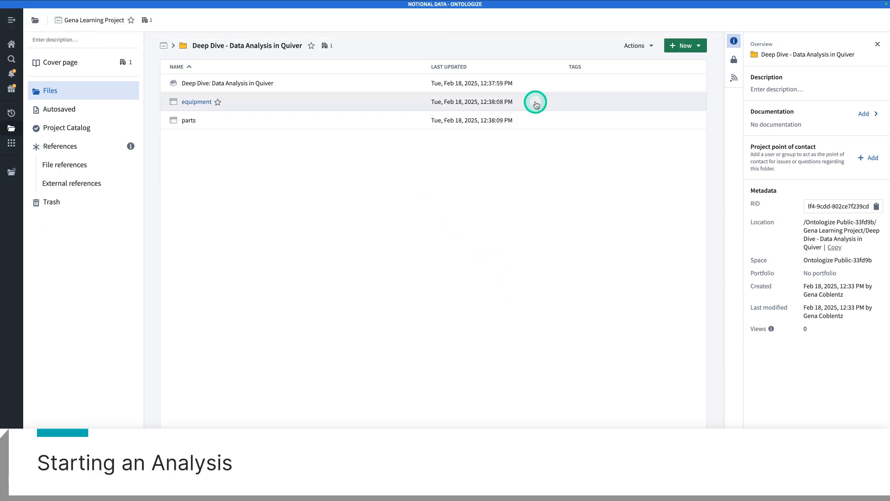
click(679, 47)
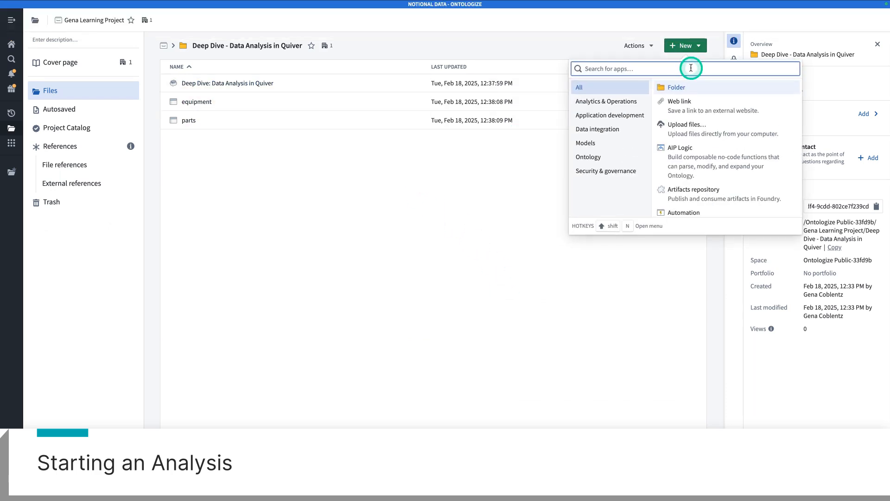
text(quiver)
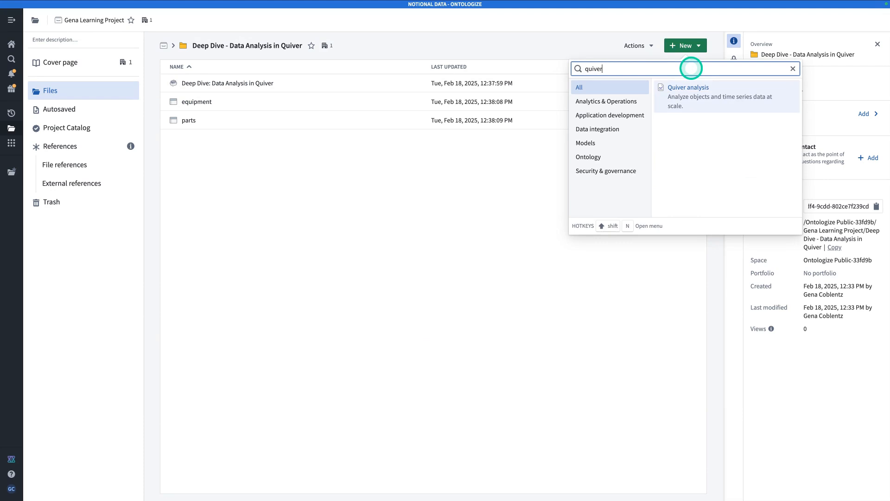
click(677, 93)
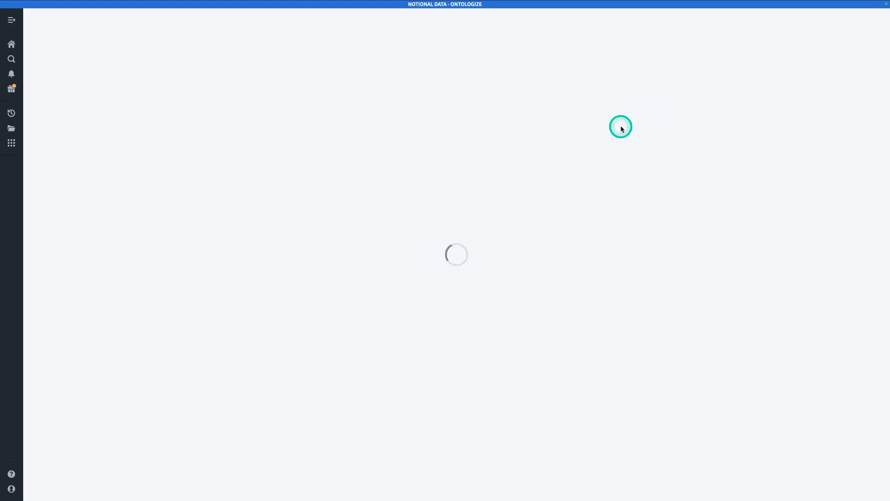
Rename the new analysis as Equipment Analysis and save it.
click(131, 17)
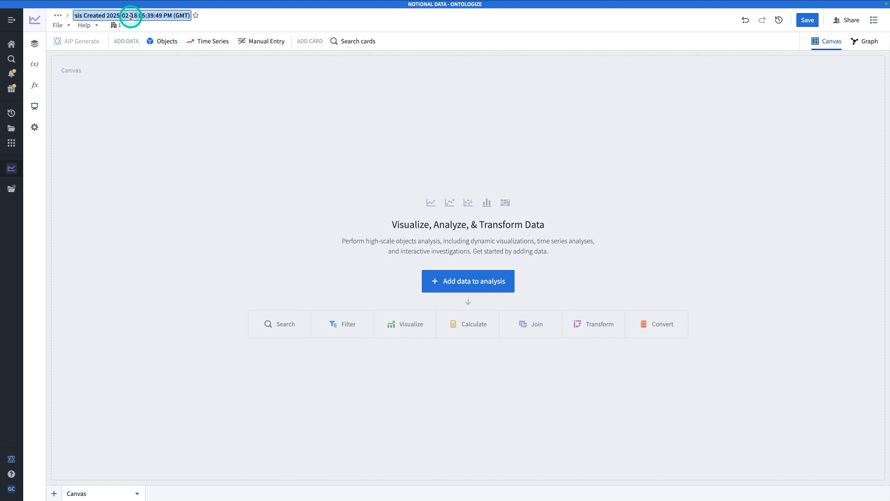
text(E)
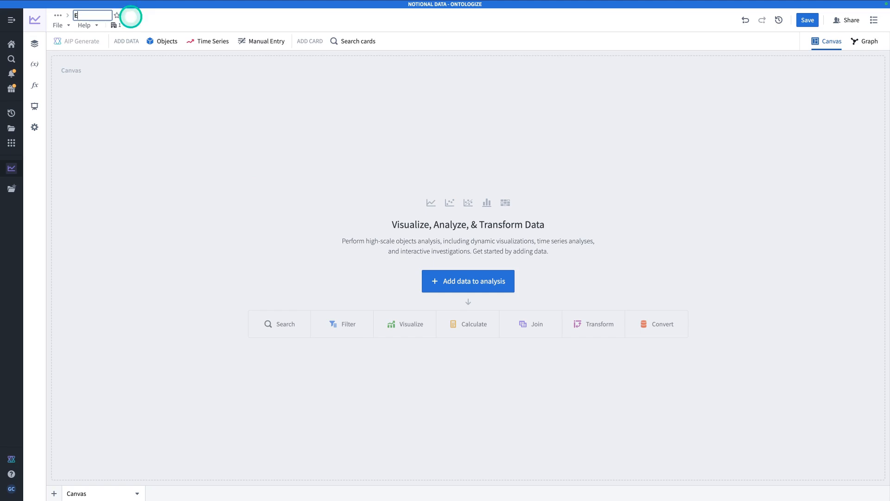
text(quipment Analysis)
click(803, 22)
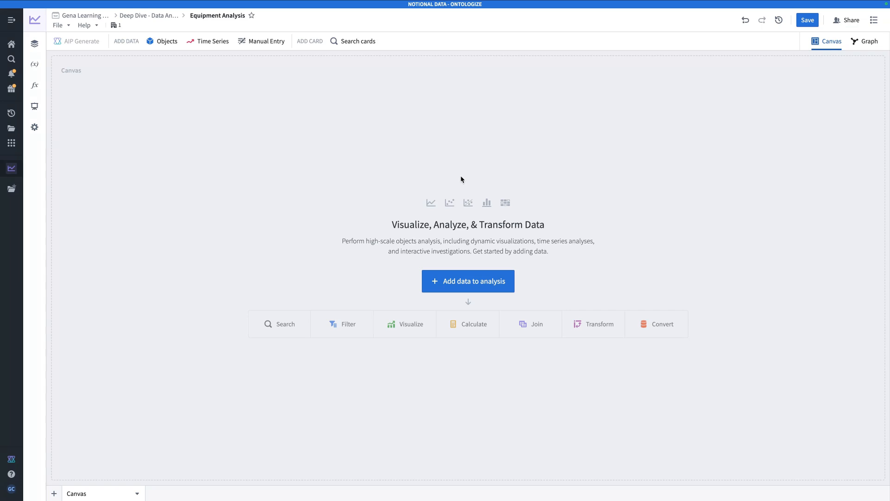
Rename the analysis's canvas as Parts Purity Analysis.
click(868, 41)
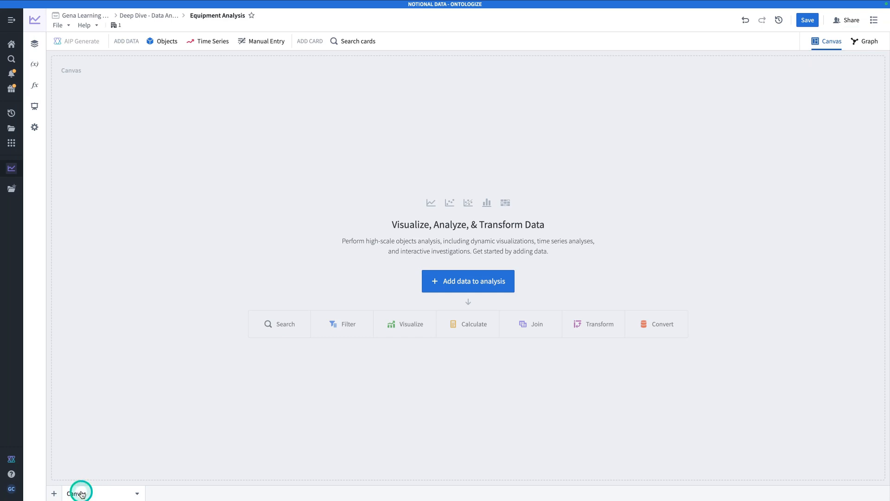
double_click(81, 494)
text(Parts Purity)
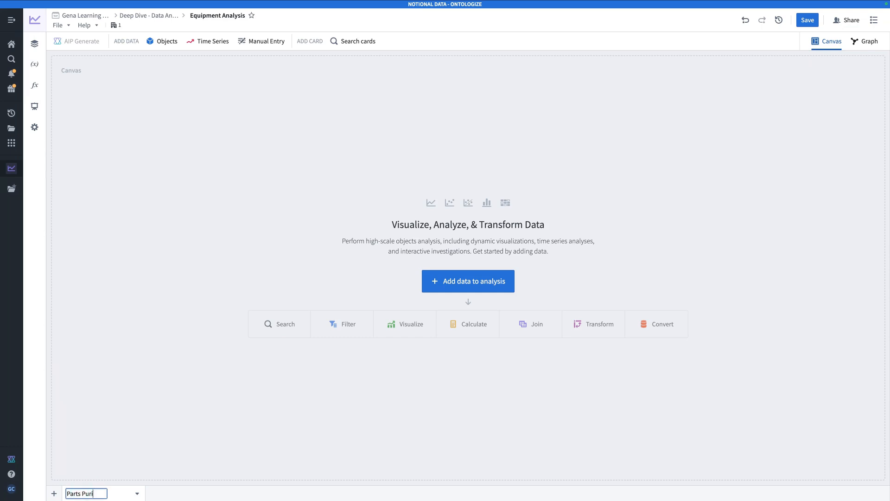
text( Analysis)
key(Return)
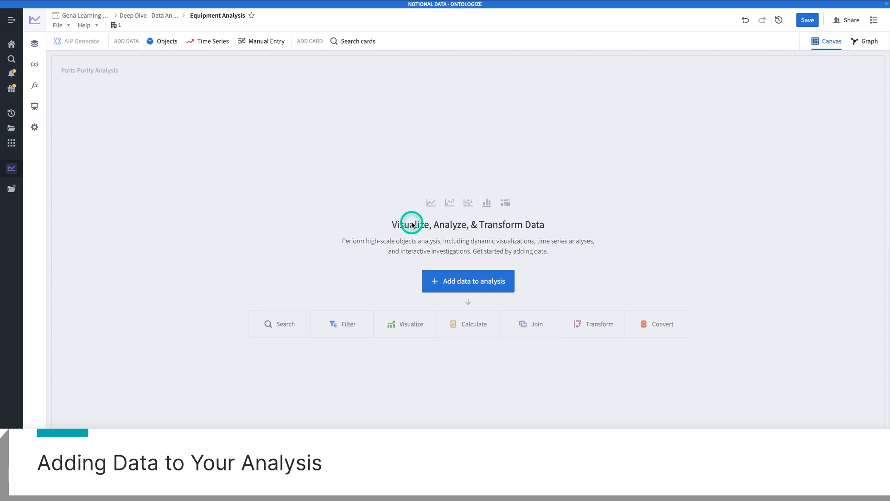
Search object types by the account owner's first name plus "learning" and add the prefixed Equipment object set to the canvas.
click(442, 281)
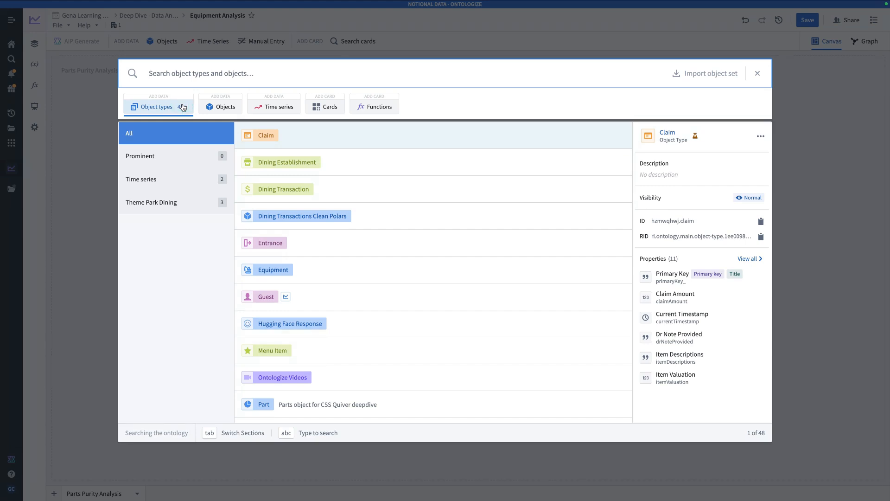
click(282, 138)
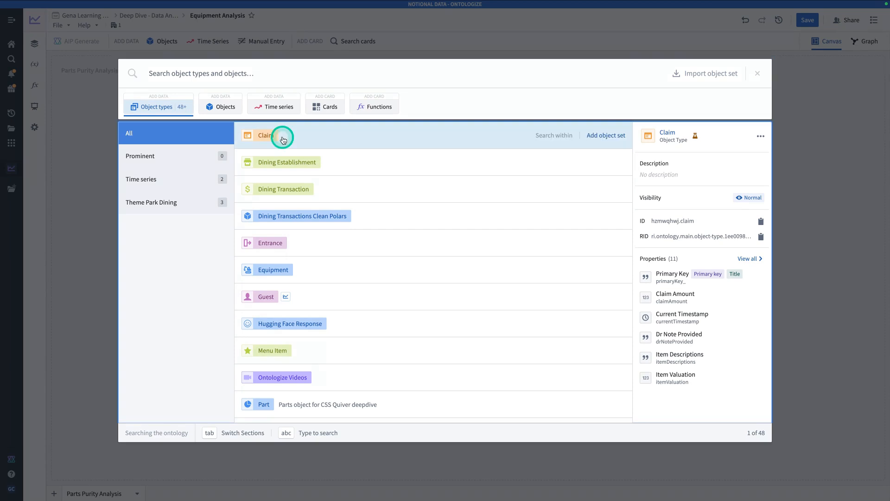
text(gena learning)
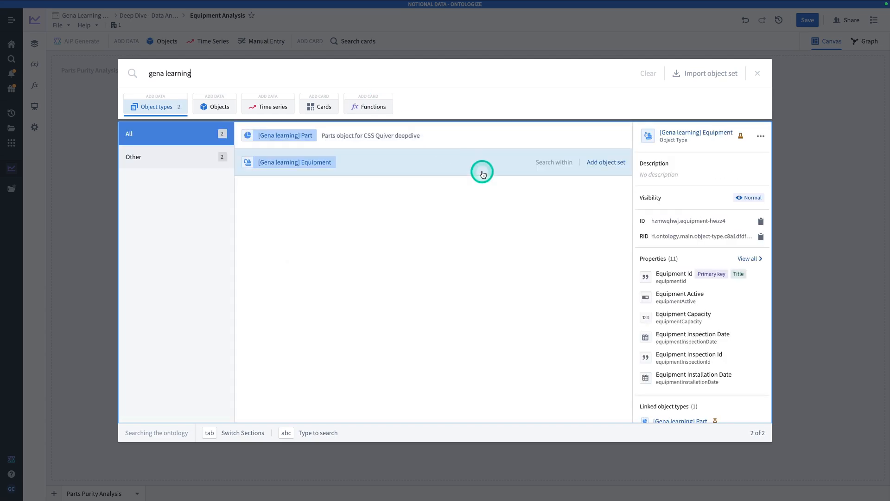
click(518, 166)
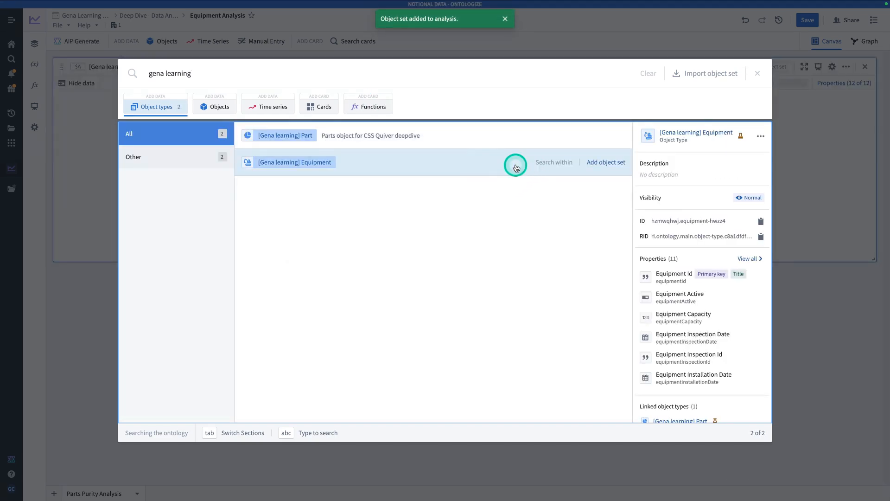
click(852, 346)
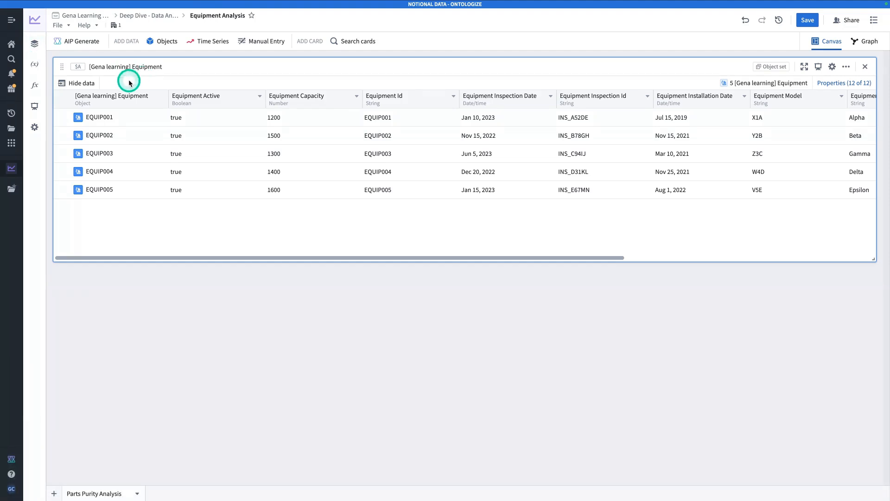
Examine the analysis's Parameters, Visual Functions, Dashboards and Settings panels, including the Dark and Light display modes.
click(35, 65)
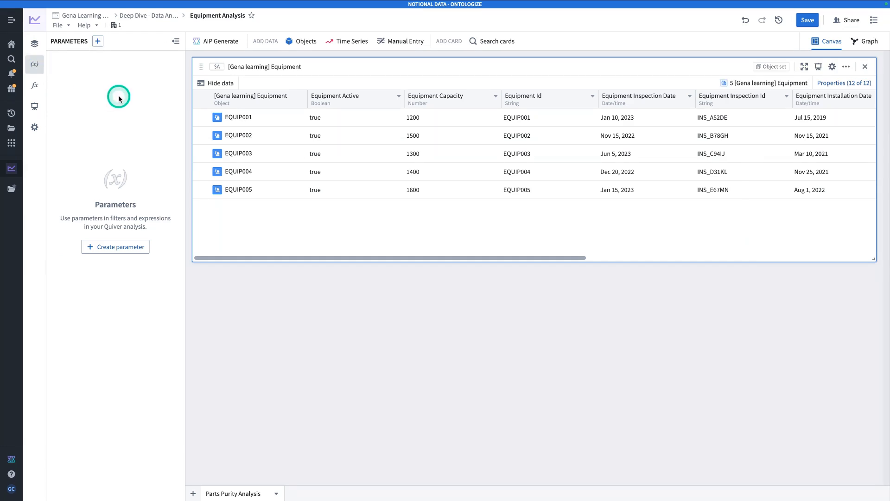
click(40, 93)
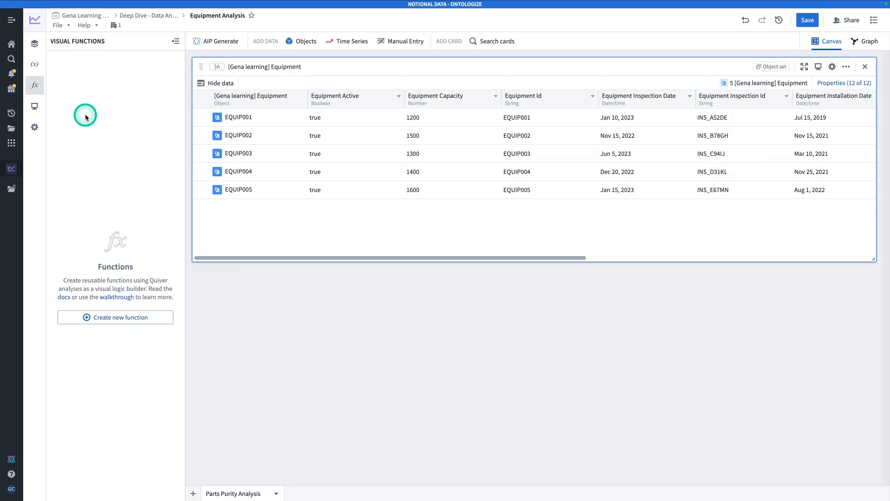
click(33, 107)
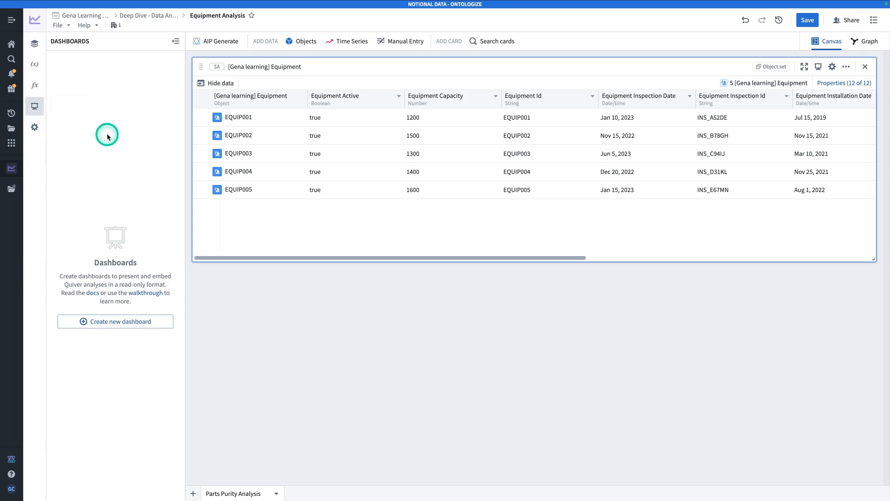
click(35, 126)
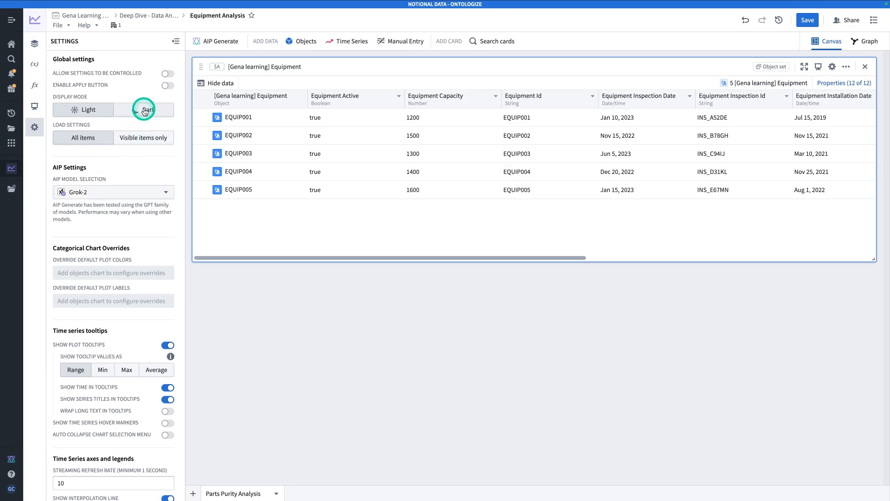
click(144, 109)
click(103, 115)
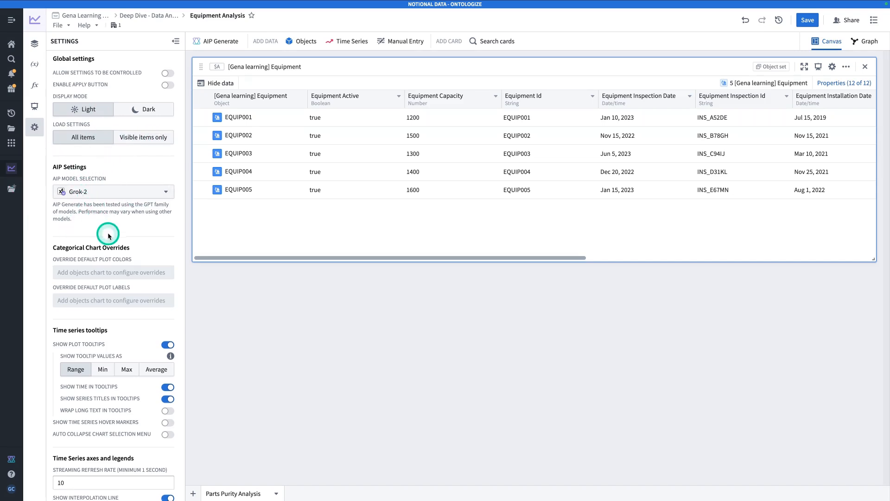
scroll(108, 234, down, 5)
scroll(108, 234, up, 5)
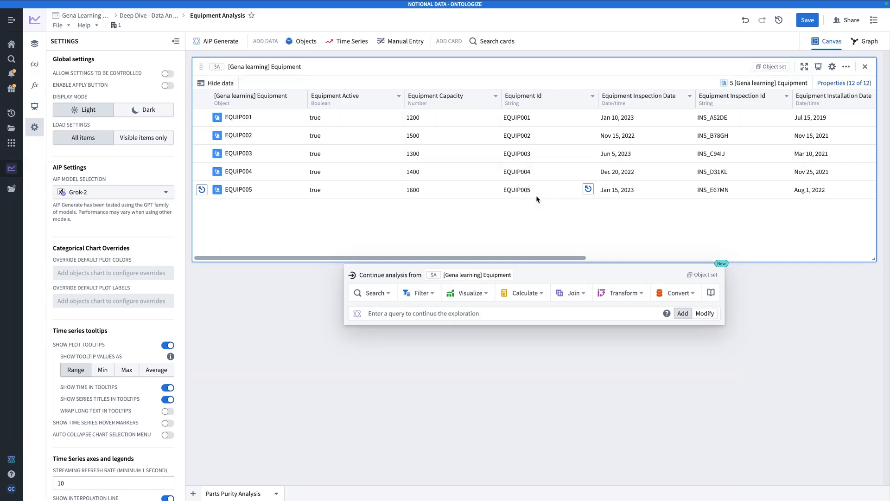
Open the Equipment object set card's configuration, and look through the course outline beyond the Configurations lesson.
click(833, 67)
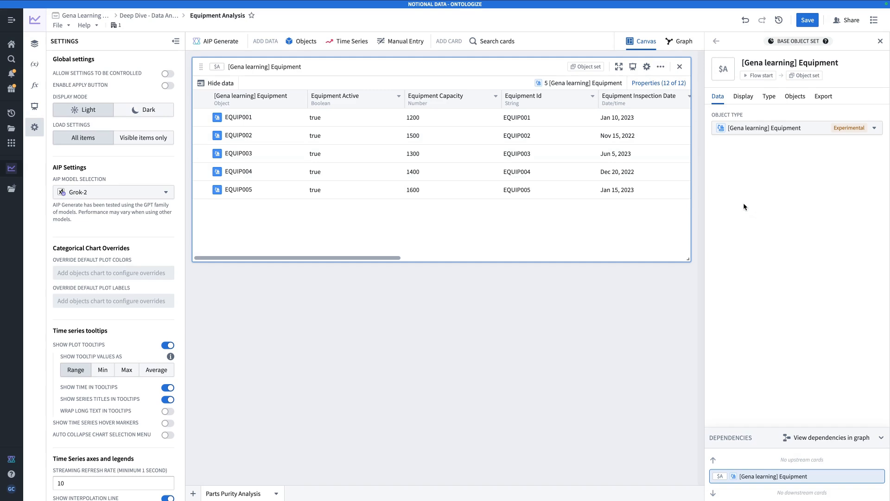
click(821, 62)
click(770, 256)
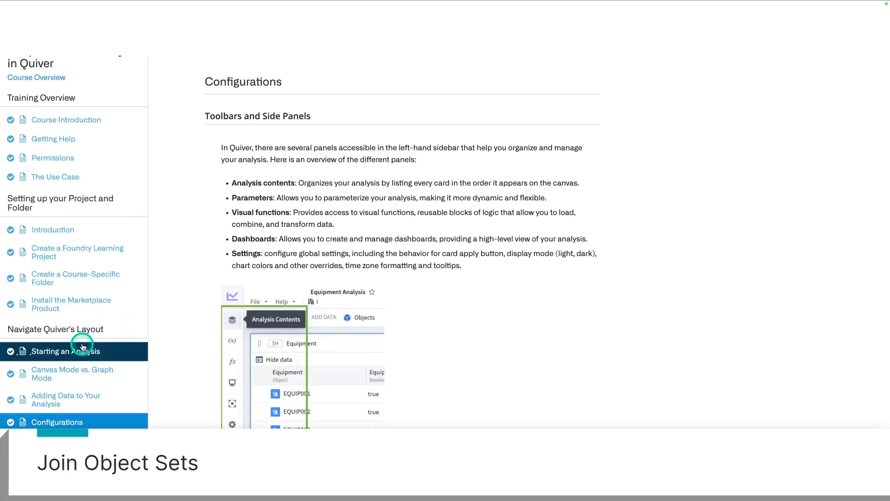
scroll(102, 355, down, 1)
scroll(102, 355, down, 5)
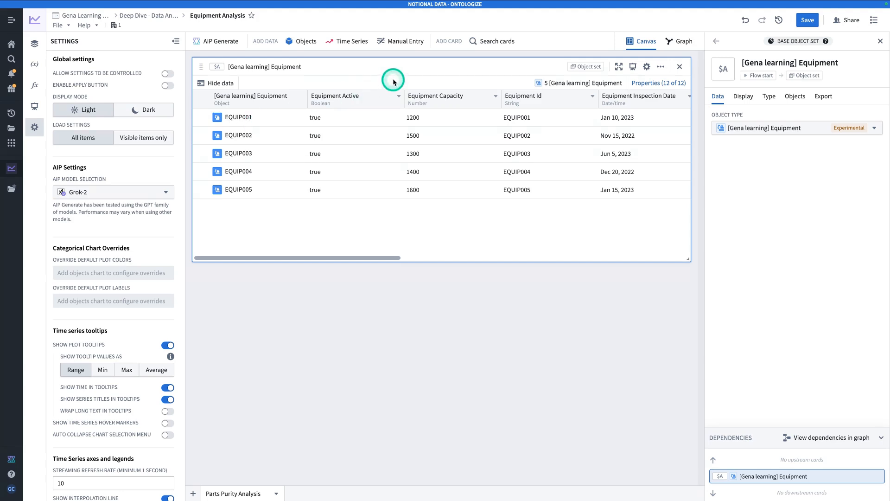
Search object types by the account owner's first name plus "learning" and add the prefixed Part object set to the analysis.
click(300, 42)
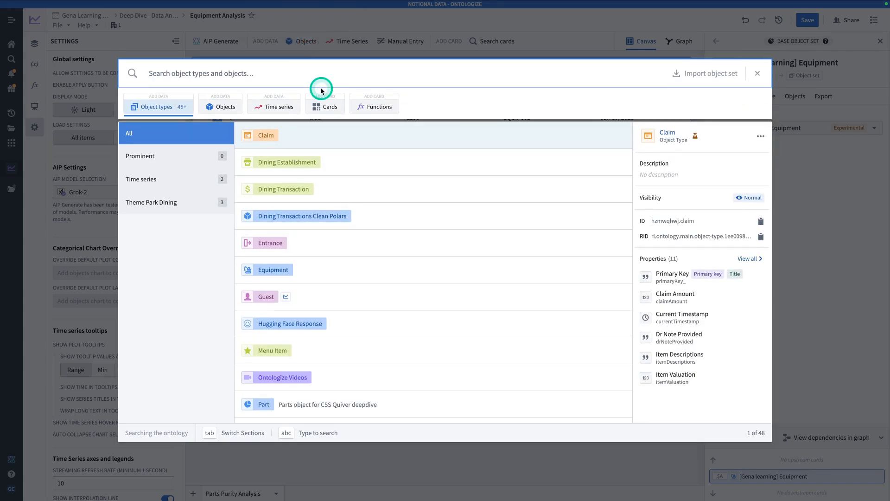
text(gena learnng)
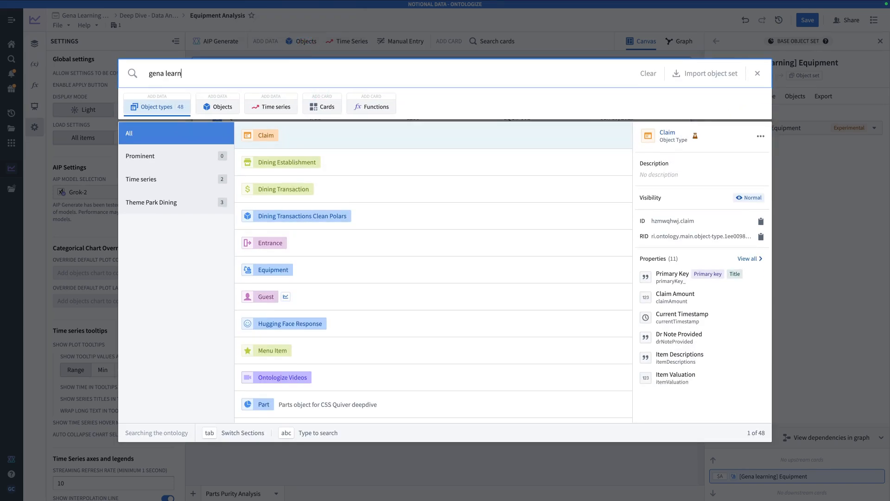
key(BackSpace)
key(BackSpace)
text(ing)
click(468, 135)
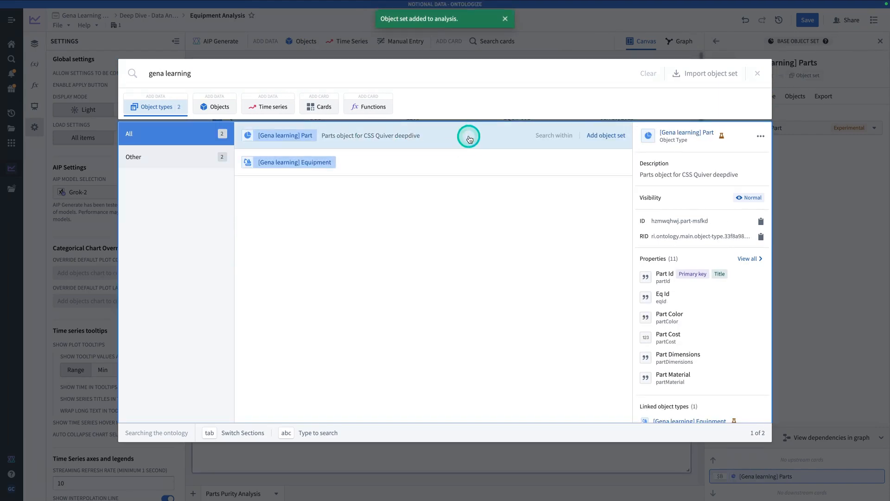
click(833, 178)
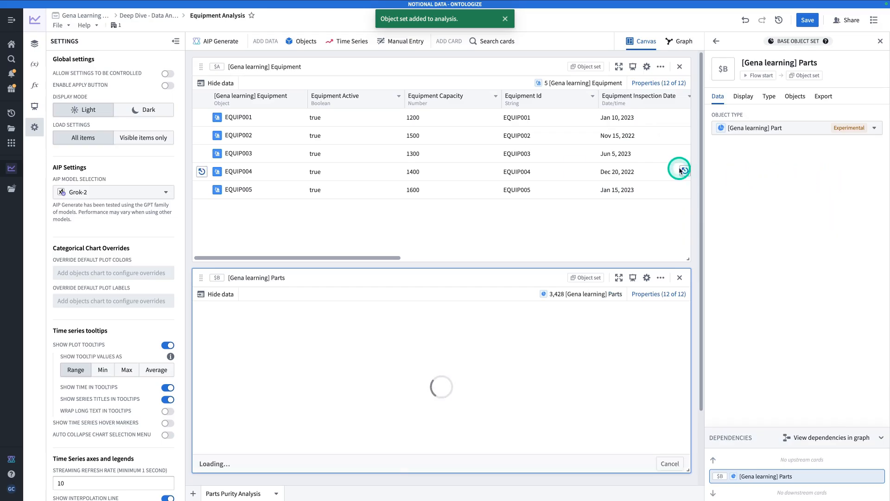
Review the rows of the Parts object set alongside the Equipment object set on the canvas.
mouse_move(346, 186)
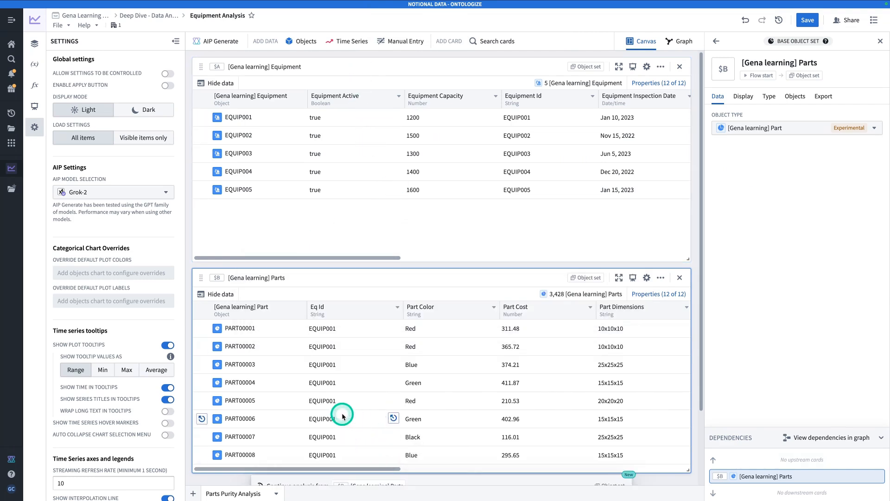
scroll(345, 414, down, 5)
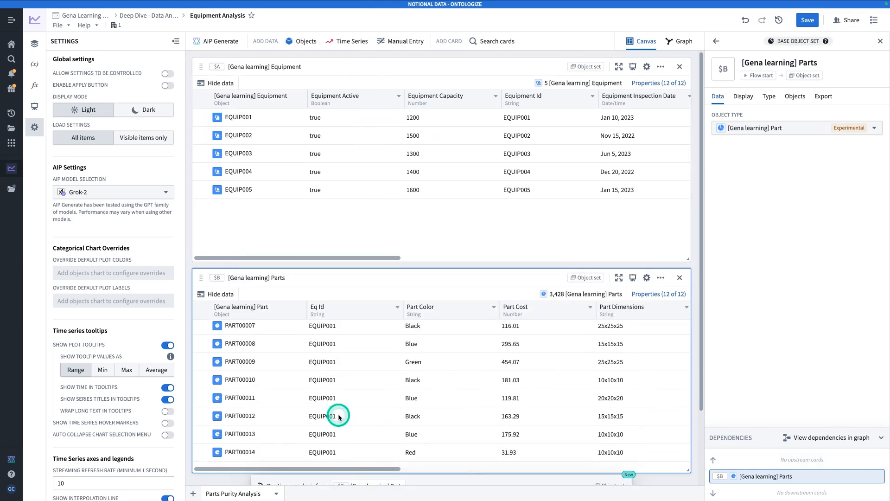
scroll(340, 414, down, 3)
mouse_move(354, 204)
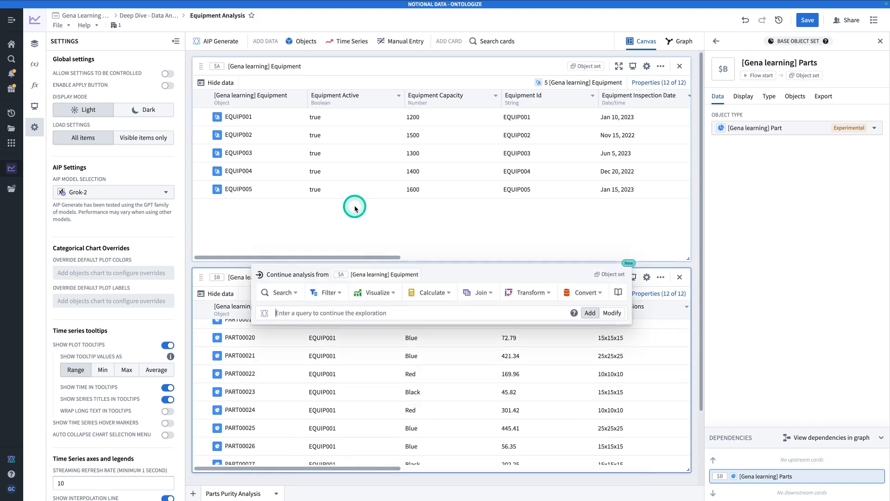
scroll(355, 210, down, 2)
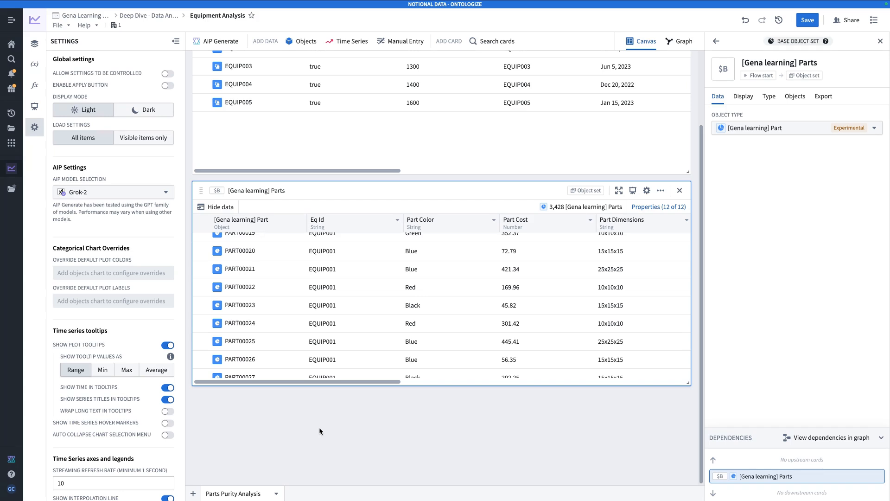
Add a Join to transform table transformation that continues the analysis from the Equipment object set.
click(533, 146)
click(468, 218)
scroll(457, 230, up, 1)
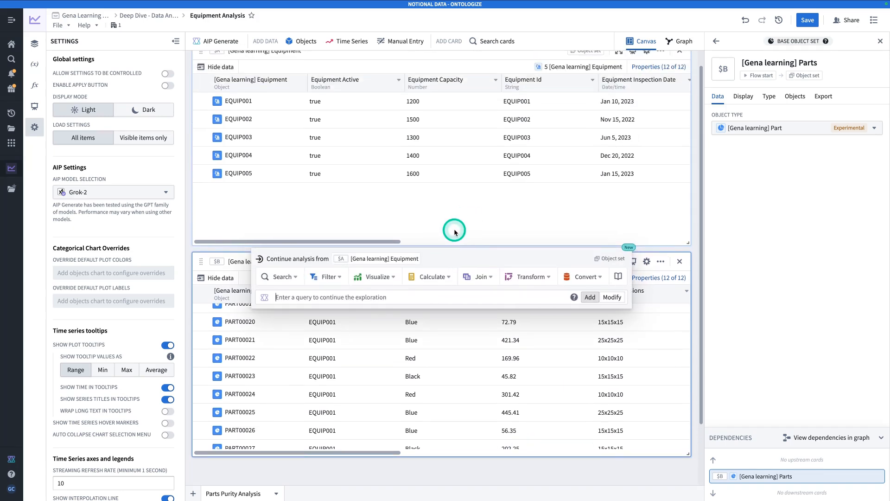
scroll(453, 231, down, 2)
mouse_move(400, 393)
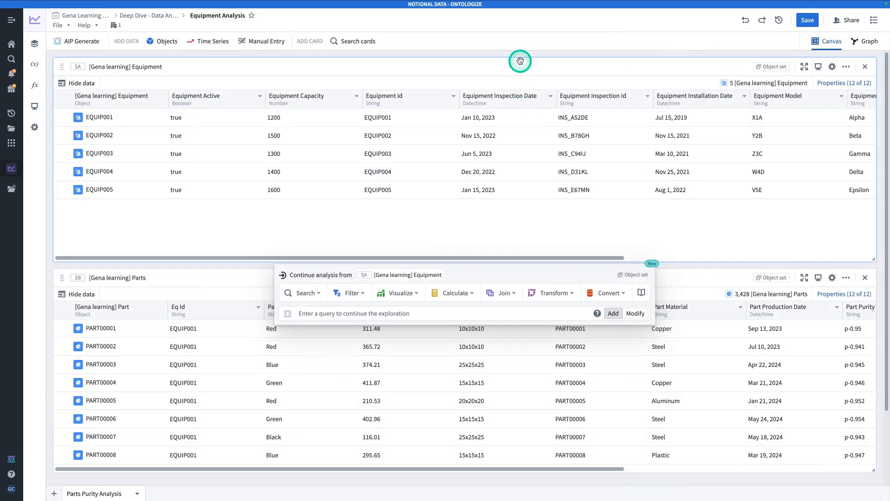
click(508, 67)
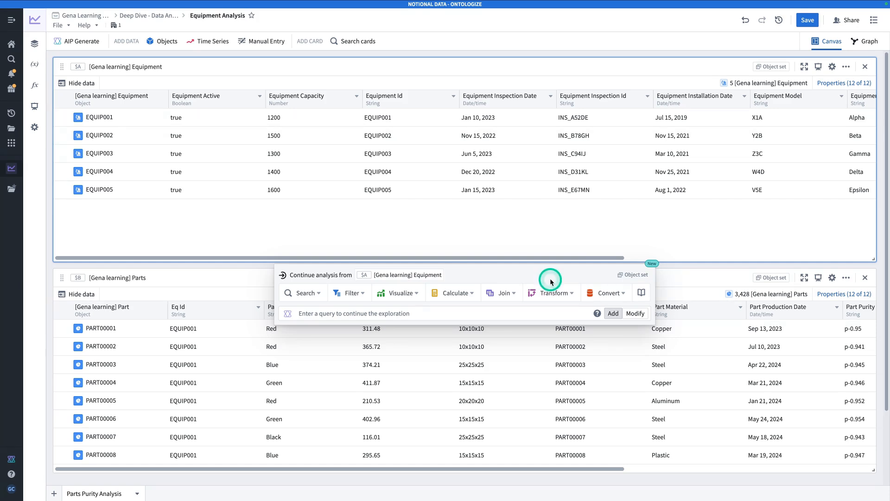
click(564, 301)
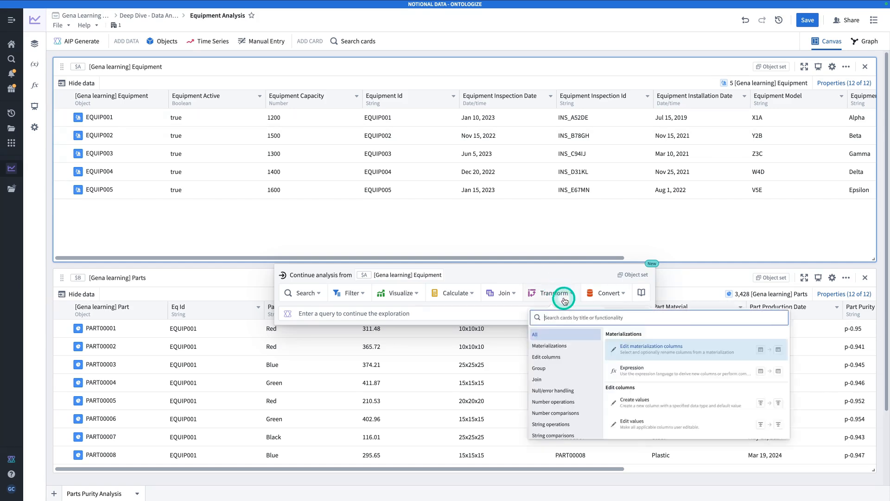
text(join)
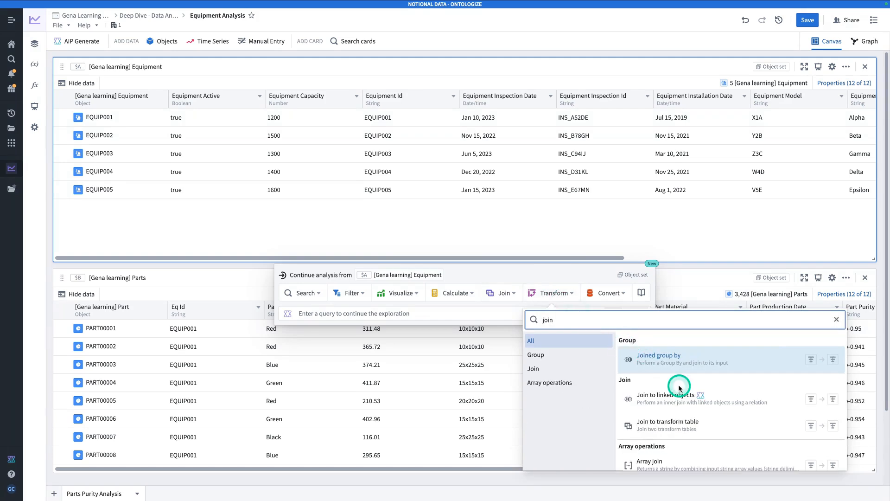
click(710, 429)
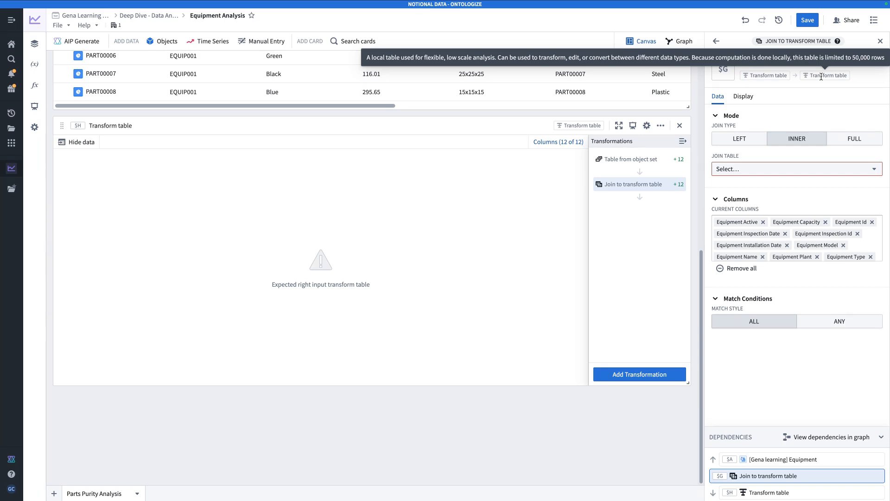
Set the join type to Left and choose the Parts object set as the join table.
click(790, 108)
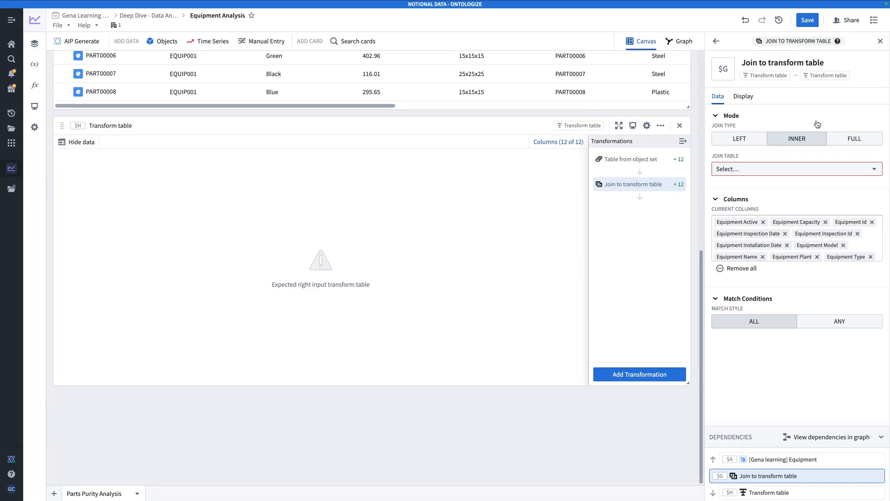
click(744, 141)
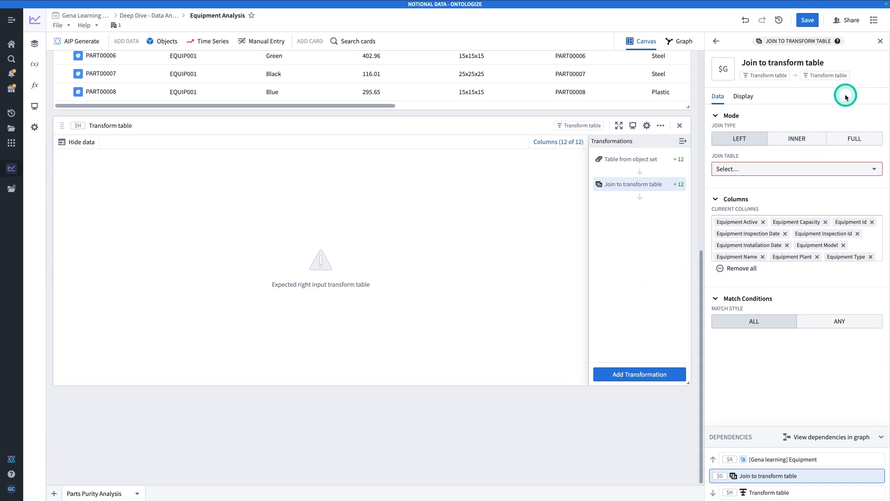
click(742, 168)
click(677, 204)
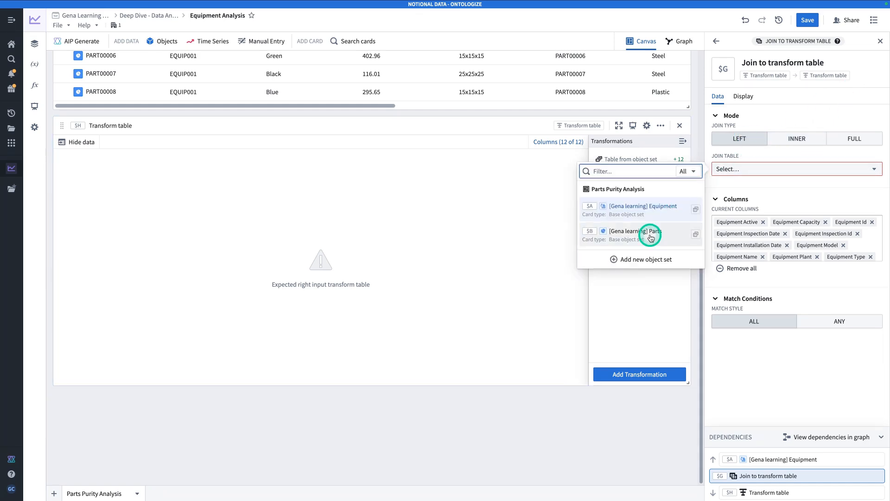
scroll(790, 278, down, 1)
scroll(790, 278, up, 1)
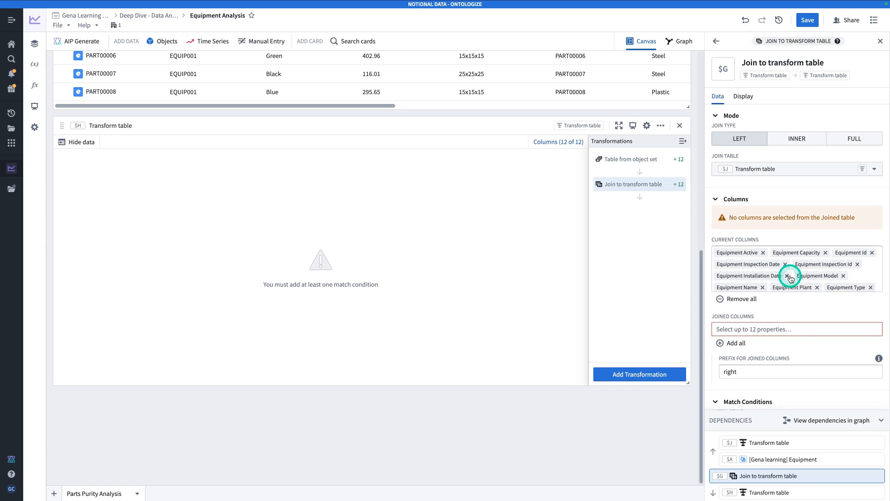
Include Part Id, Part Material, Part Production Date, Part Purity and Part Type as the joined columns.
click(761, 329)
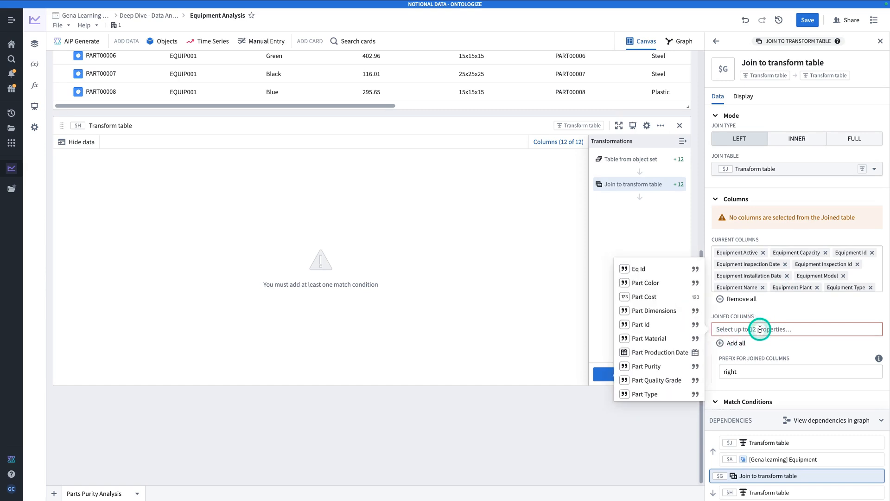
text(part id)
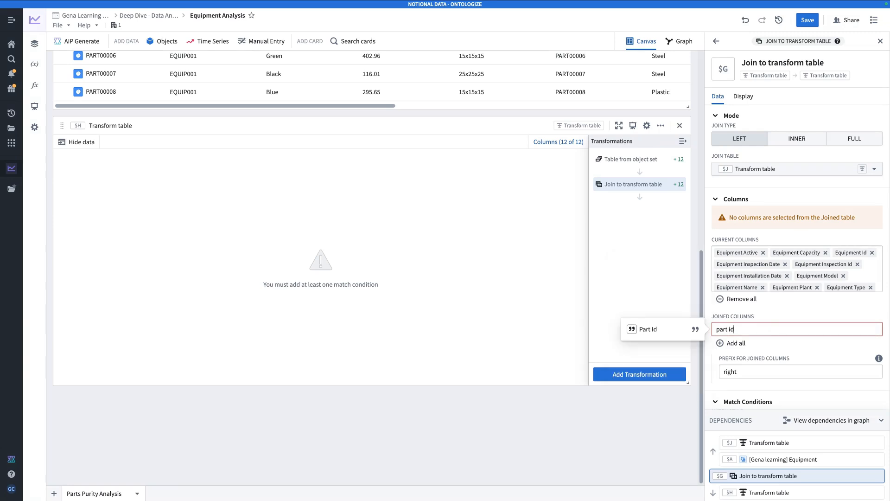
key(Return)
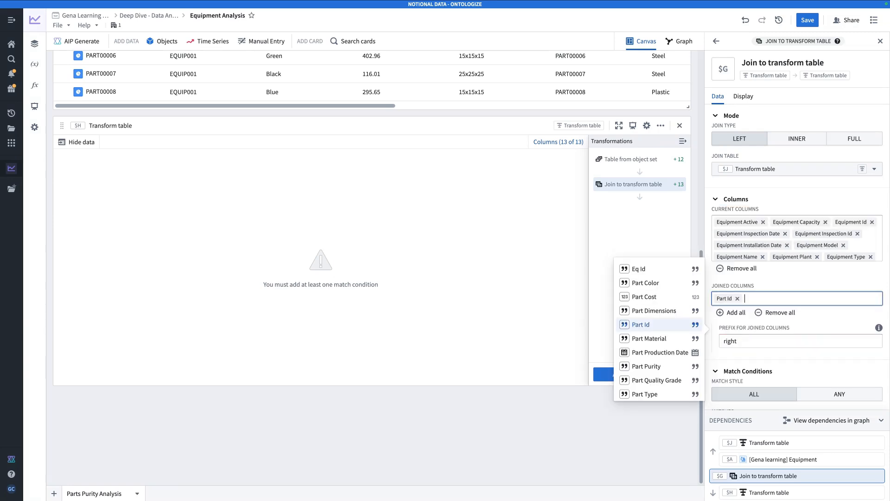
text(part material)
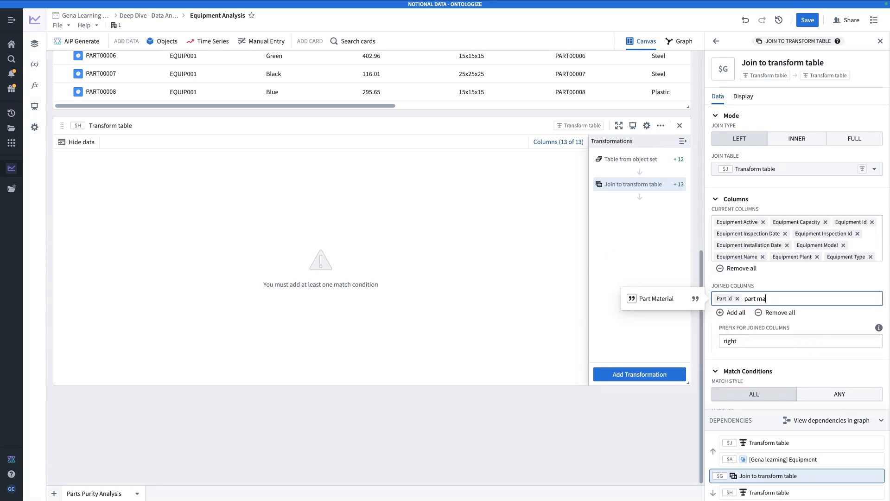
key(Return)
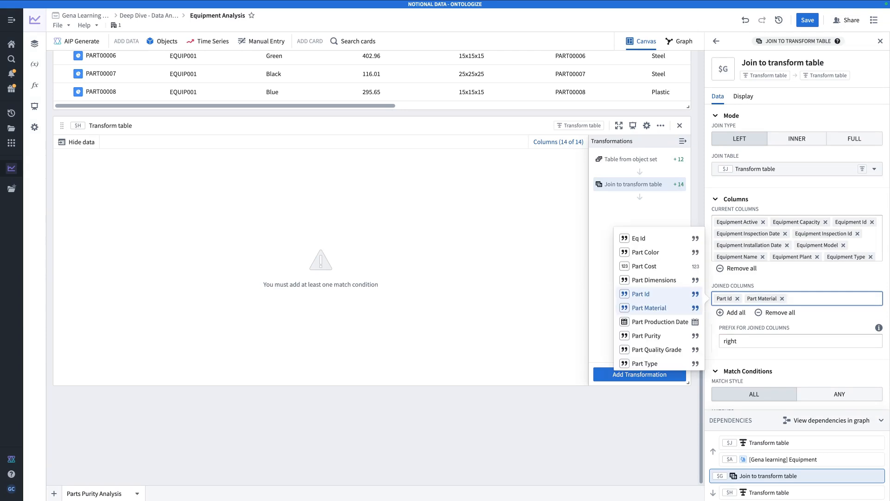
text(part prod)
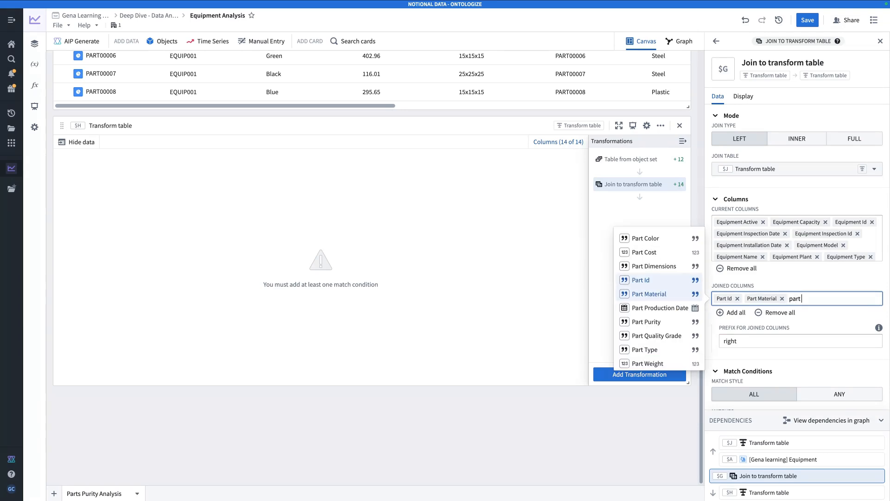
key(Return)
text(part pur)
key(Return)
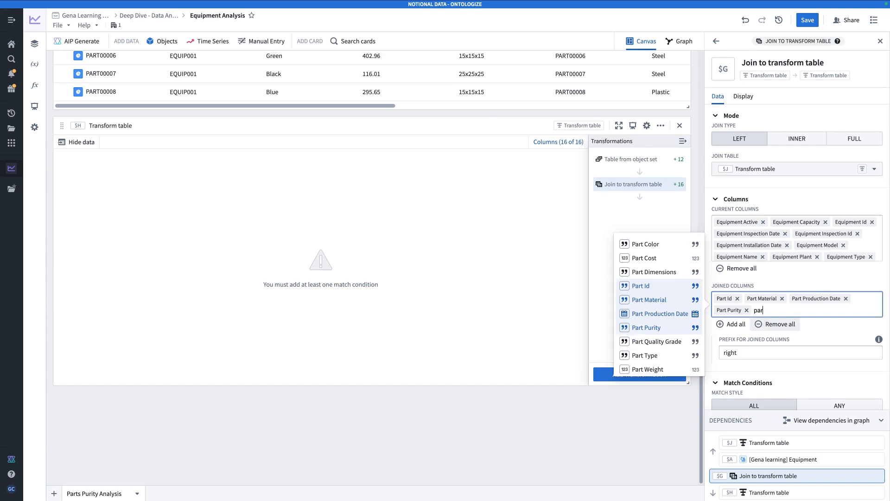
text(part ty)
key(Return)
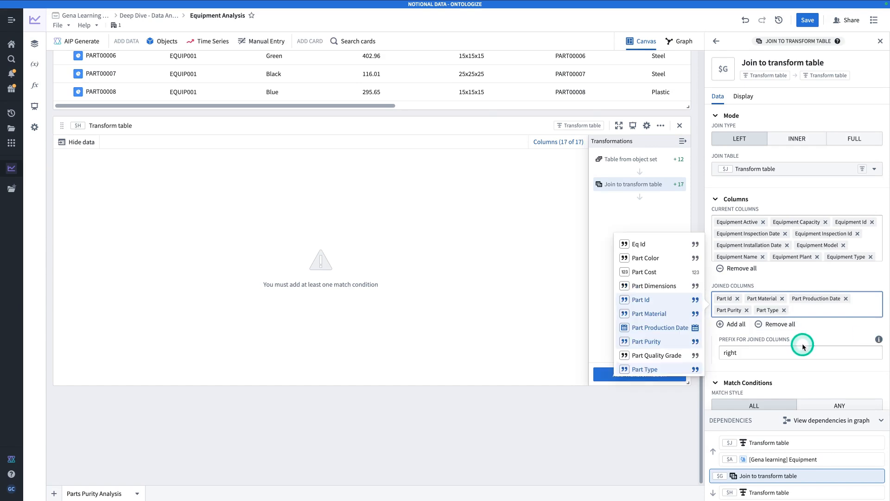
Define the join's match condition with Equipment Id as input and Eq Id as joined, and review the joined part columns.
scroll(800, 342, down, 2)
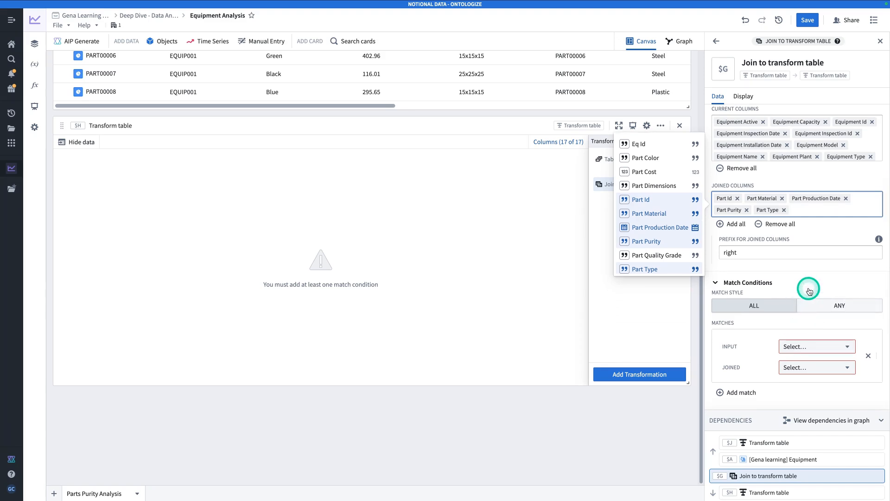
click(814, 346)
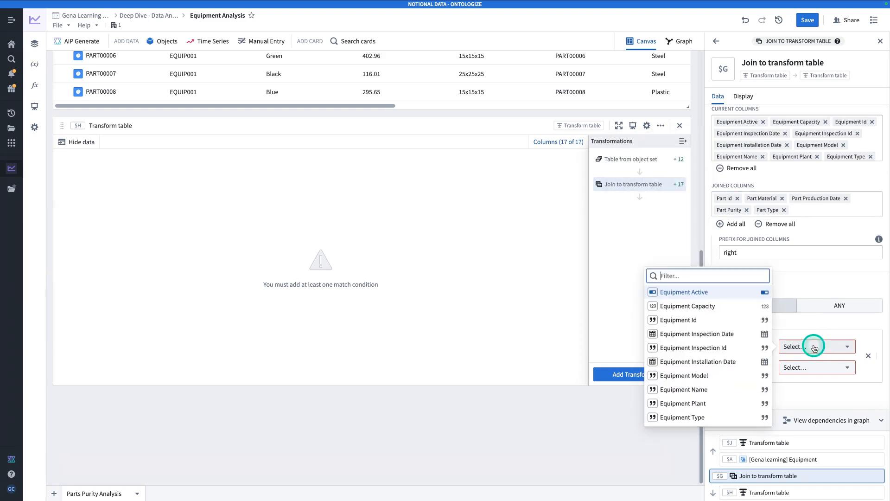
text(e)
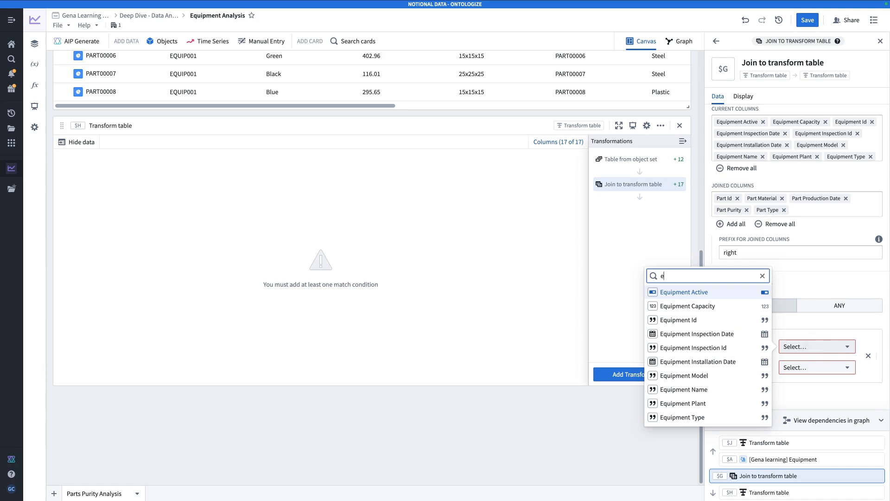
text(quip)
click(678, 319)
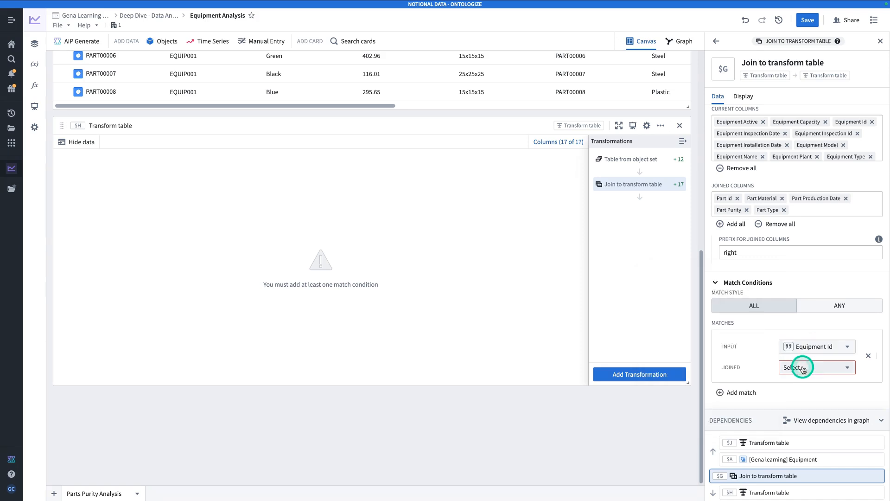
click(803, 369)
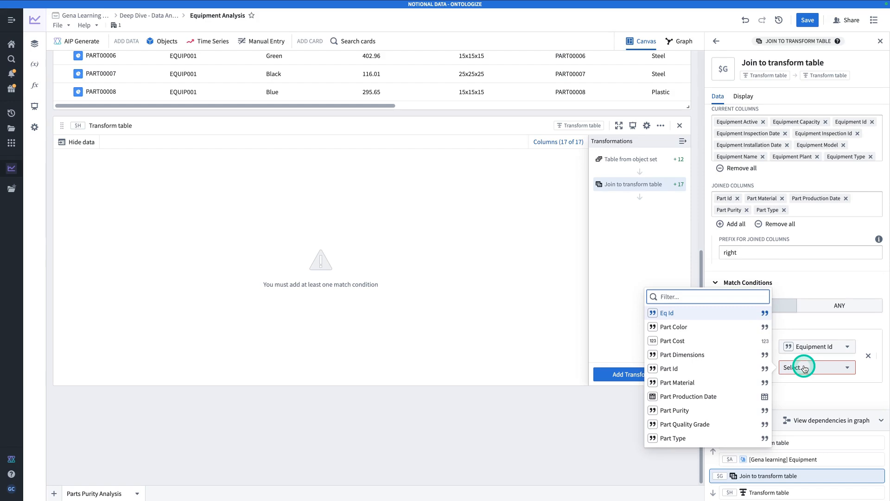
click(697, 312)
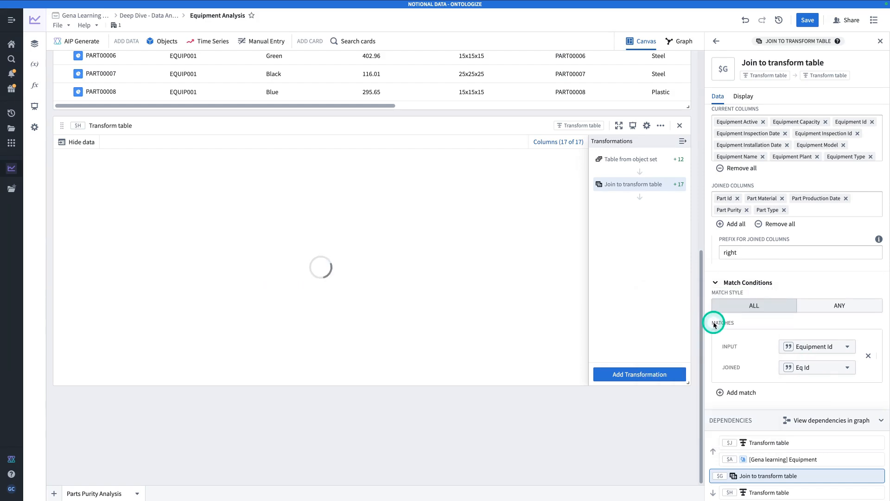
scroll(436, 293, right, 10)
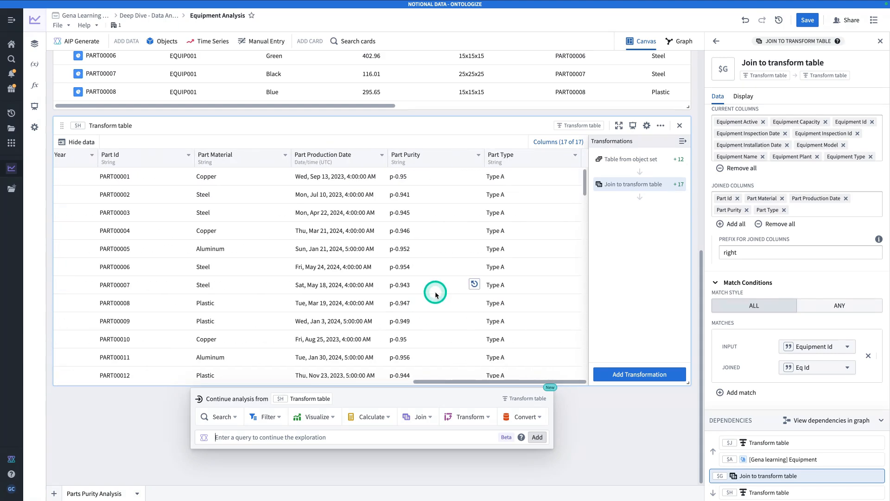
Rename the join transformation as "Equipment - Parts Join".
click(781, 66)
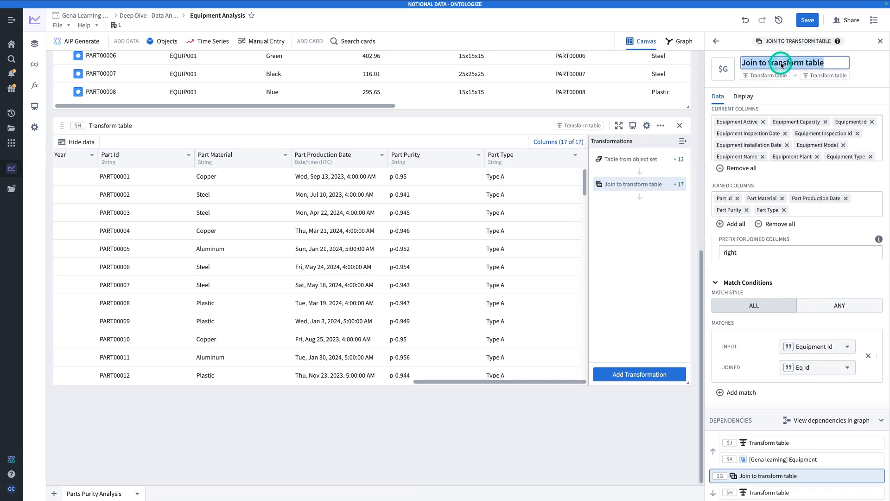
text(Equipmenty -)
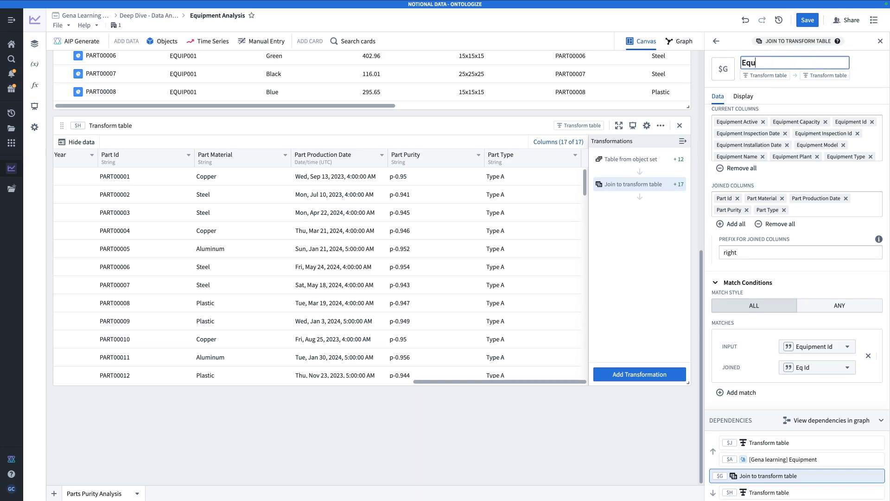
key(BackSpace)
key(BackSpace)
key(BackSpace)
text(- Parts Join)
key(Return)
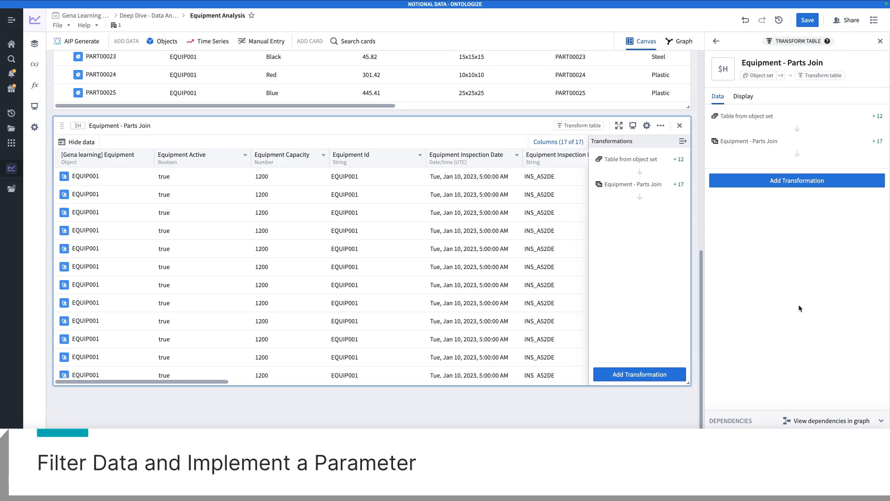
Add a Filter transform table card that continues from the Equipment - Parts Join table.
mouse_move(649, 195)
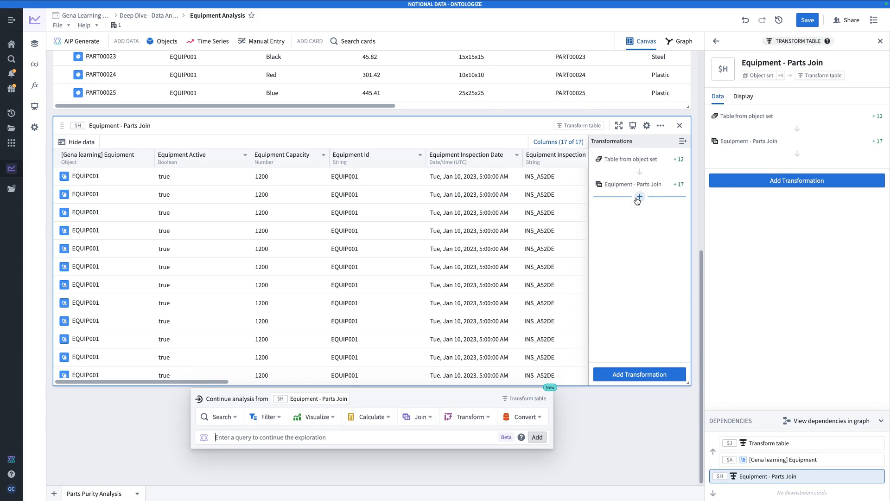
click(635, 227)
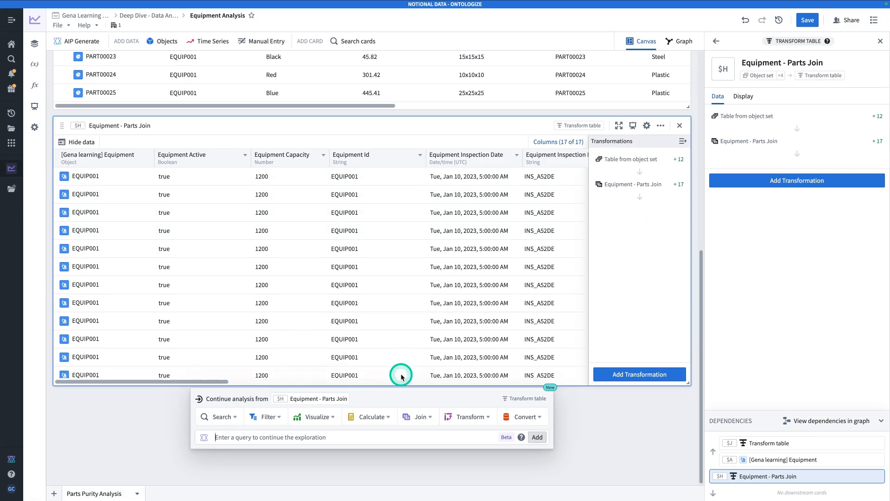
scroll(402, 374, down, 2)
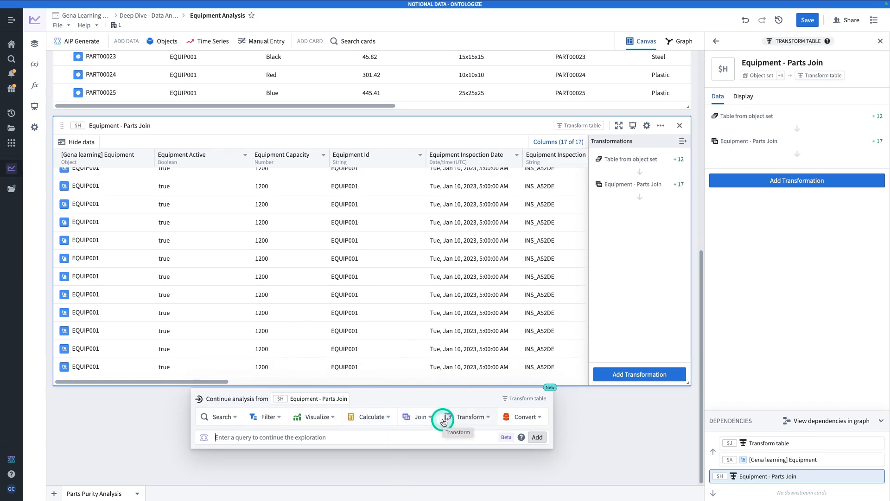
click(279, 422)
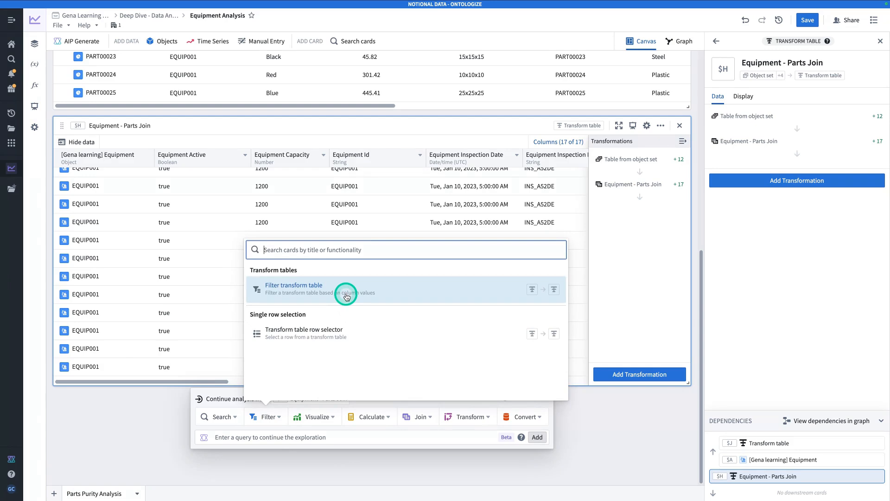
click(347, 297)
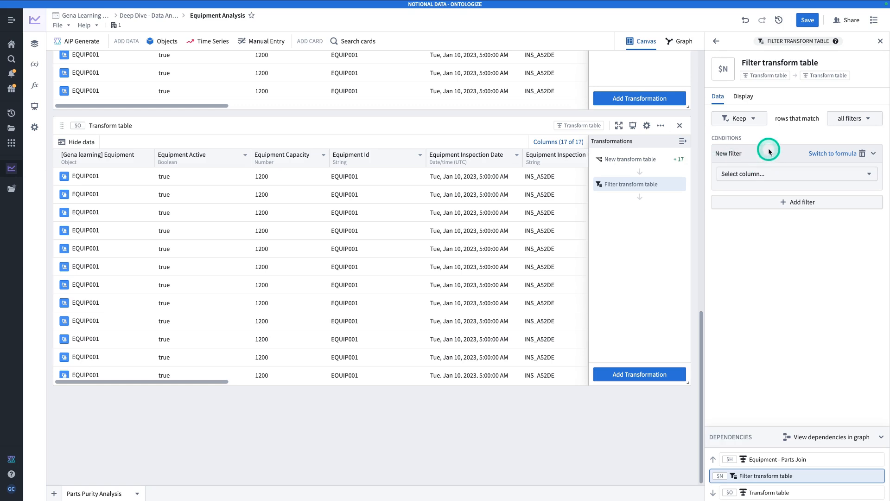
Define the filter condition on the Part Production Date column with the On or after operator.
click(764, 174)
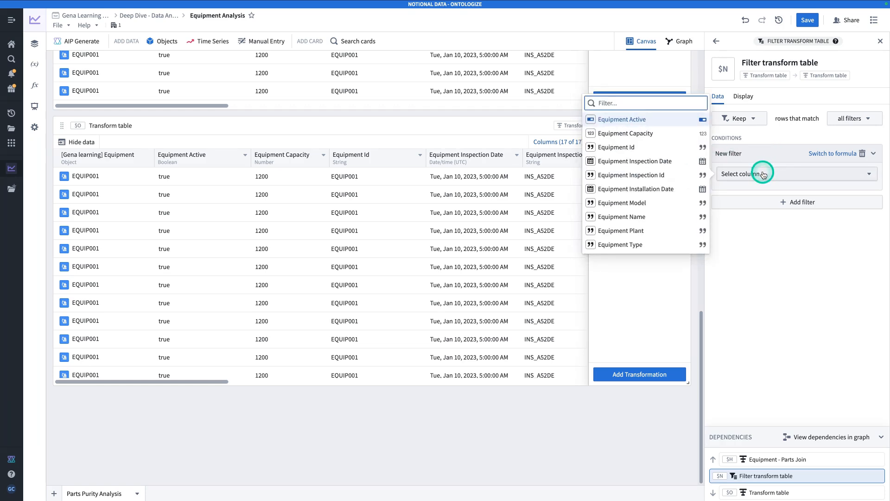
text(date)
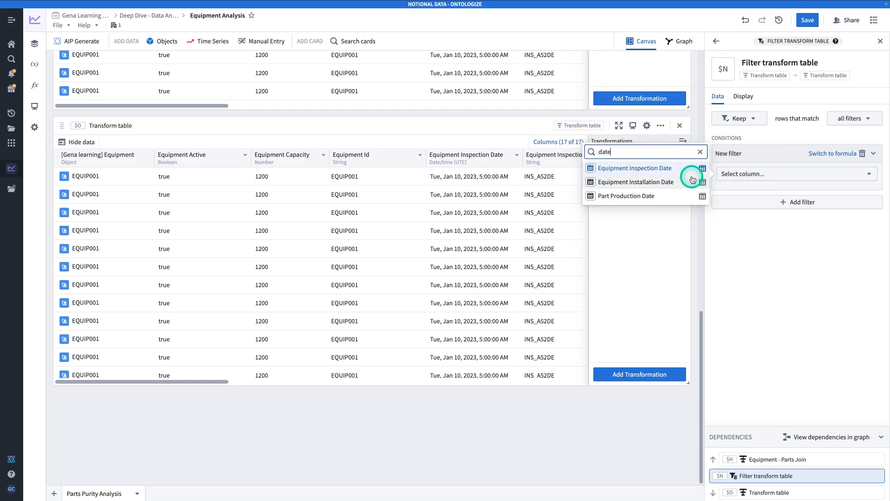
click(692, 197)
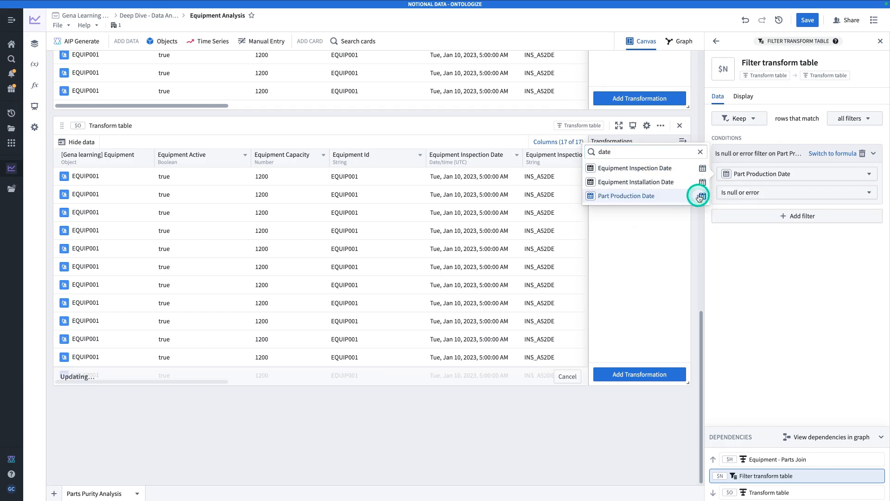
click(739, 192)
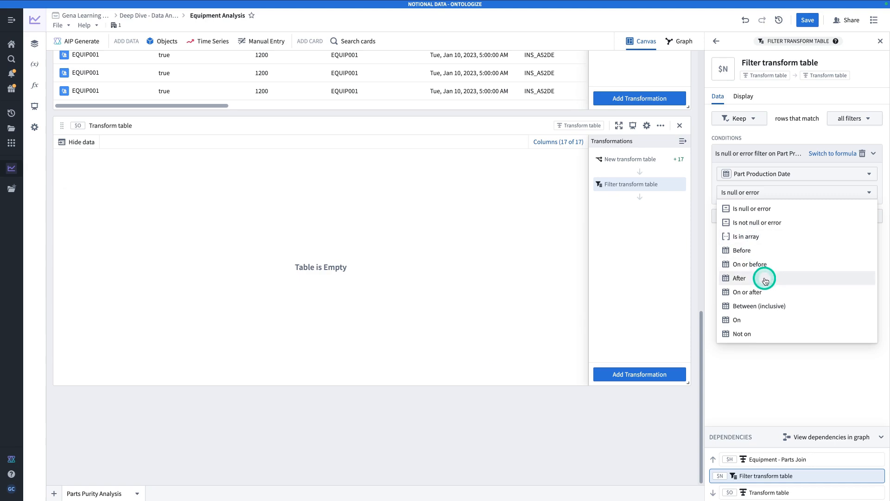
click(766, 291)
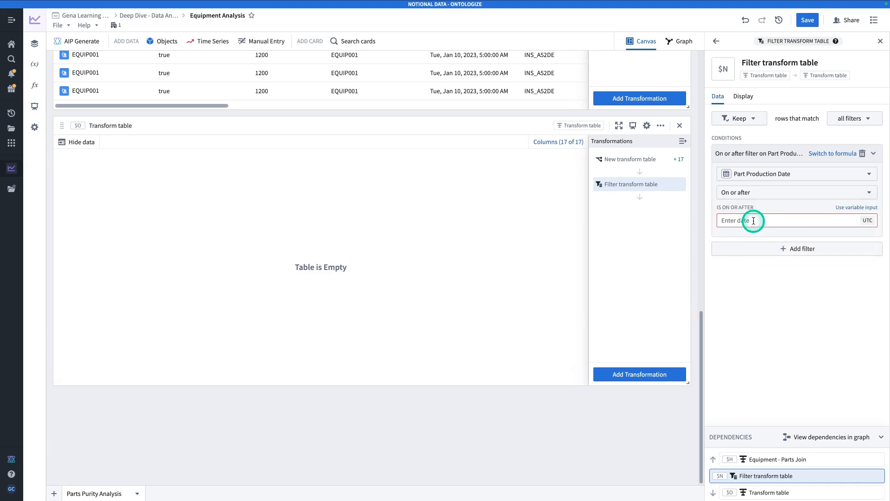
Set the Part Production Date filter's threshold date to 2024-01-01.
click(753, 221)
click(627, 159)
click(631, 171)
click(658, 196)
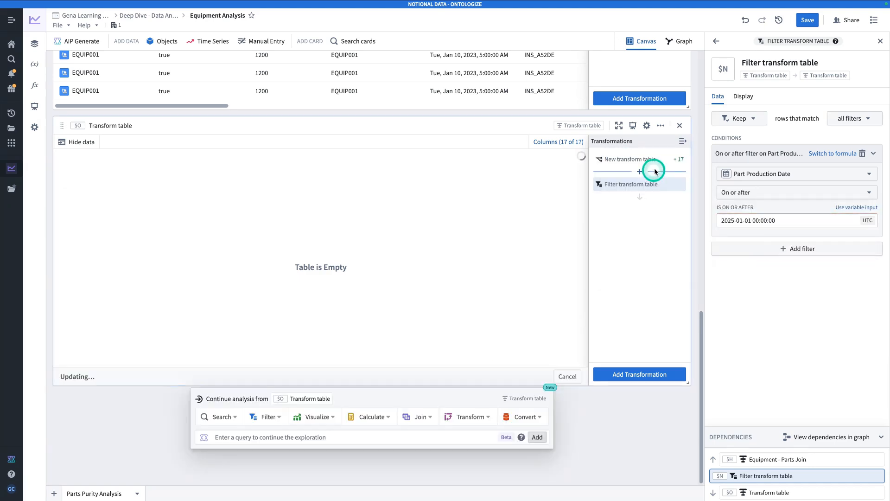
click(656, 171)
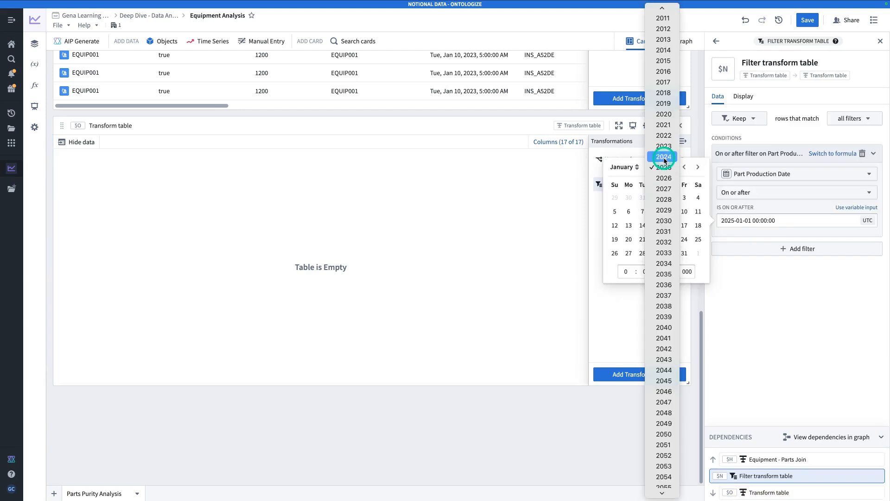
click(665, 159)
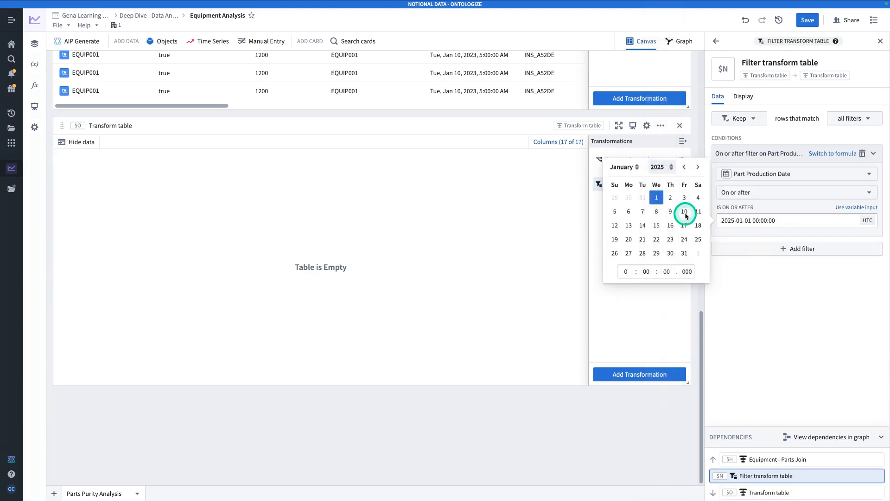
click(762, 277)
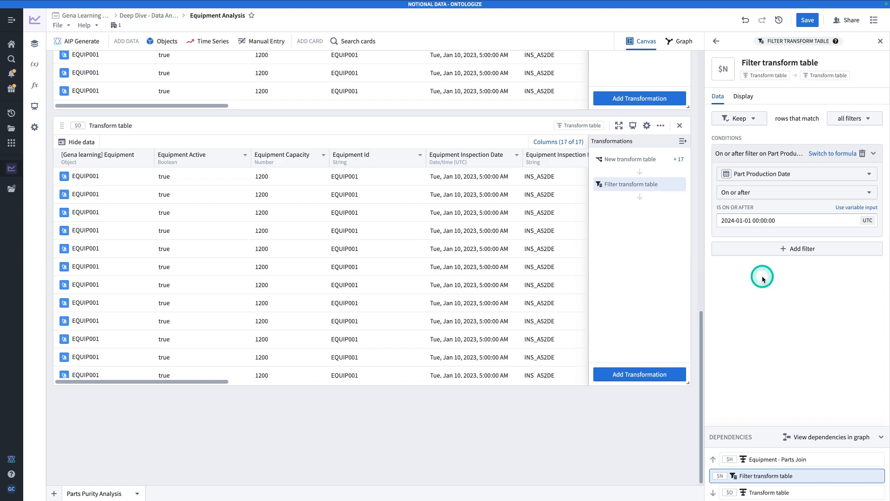
click(425, 243)
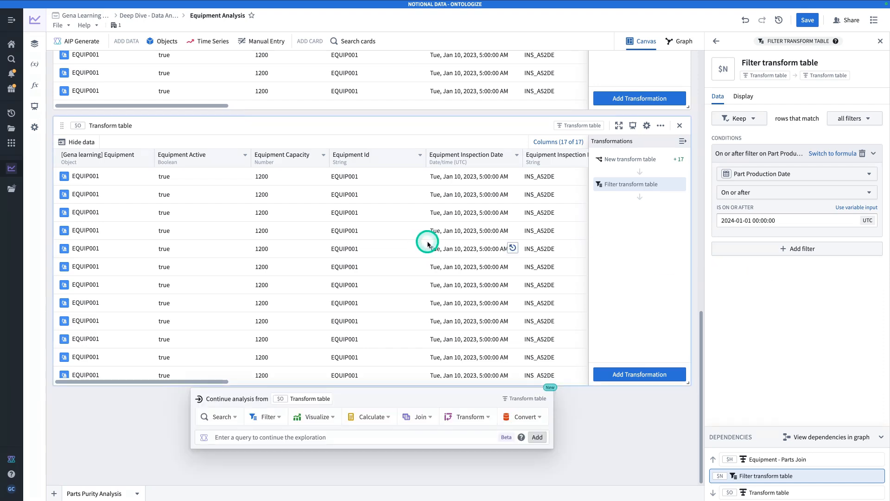
Rename the filter transformation as "Parts Produced after Jan 1 2024".
click(789, 66)
click(788, 64)
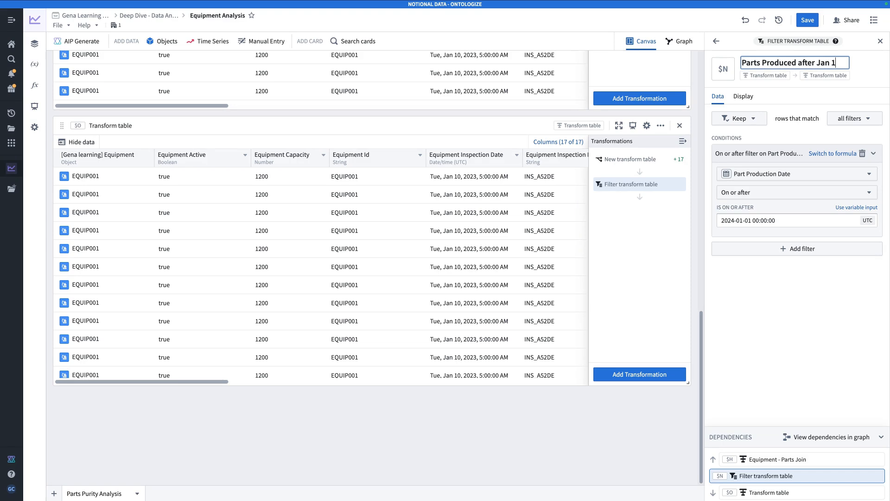
text(24)
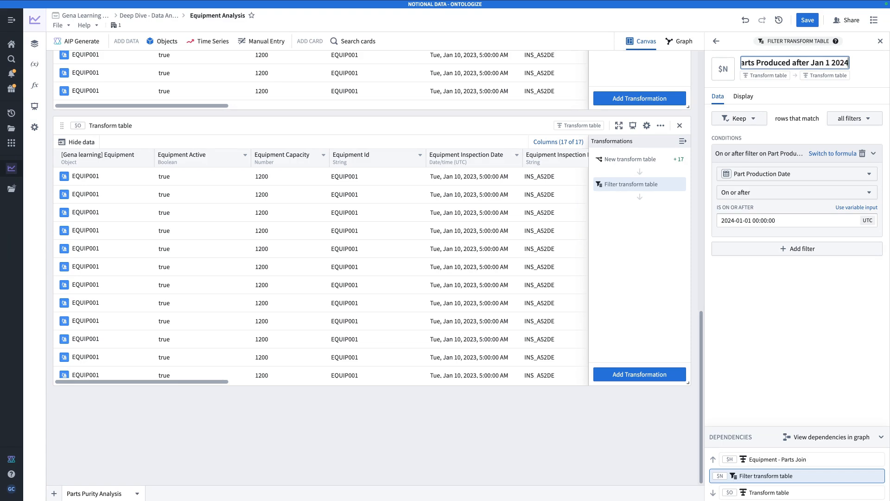
key(Return)
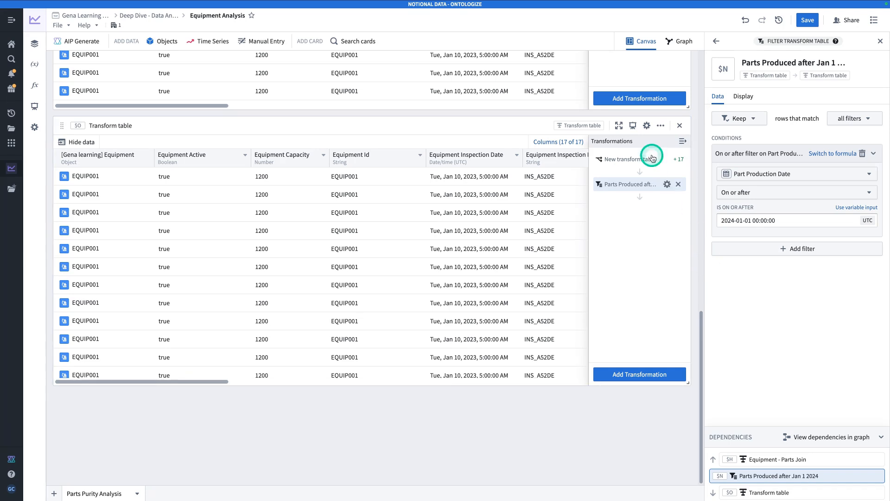
Create a Property value selection parameter for the analysis.
click(33, 68)
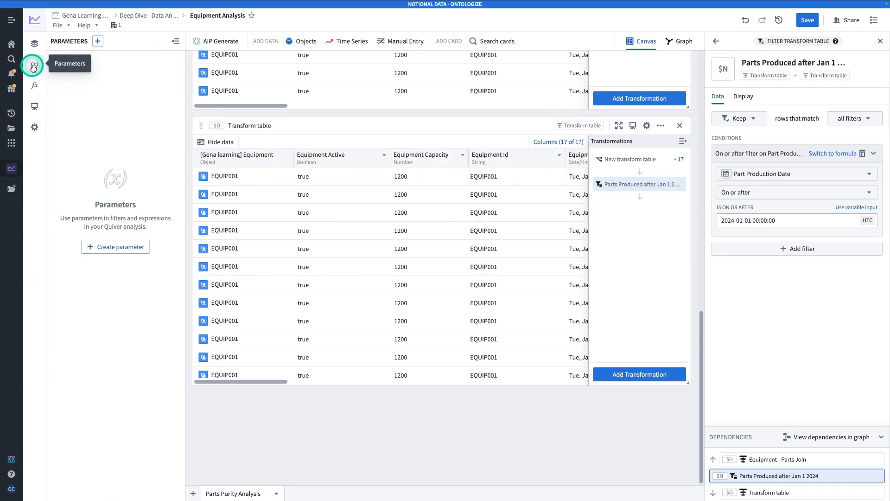
click(121, 246)
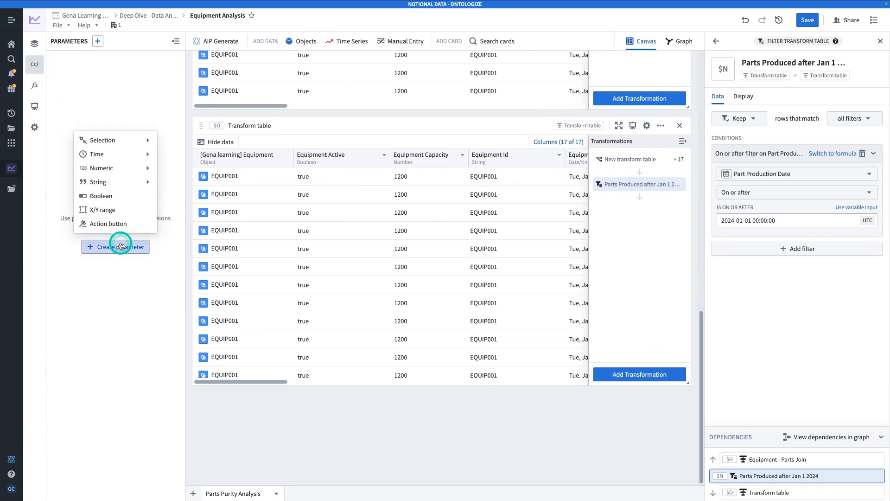
mouse_move(120, 140)
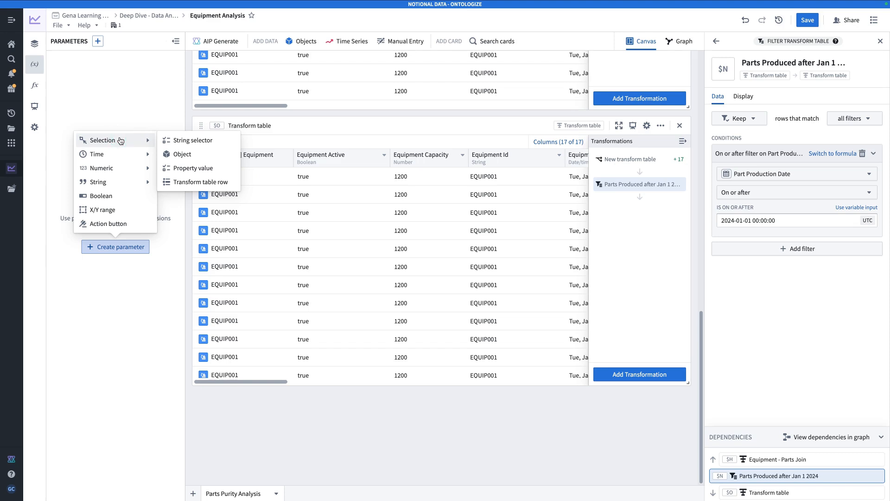
click(180, 168)
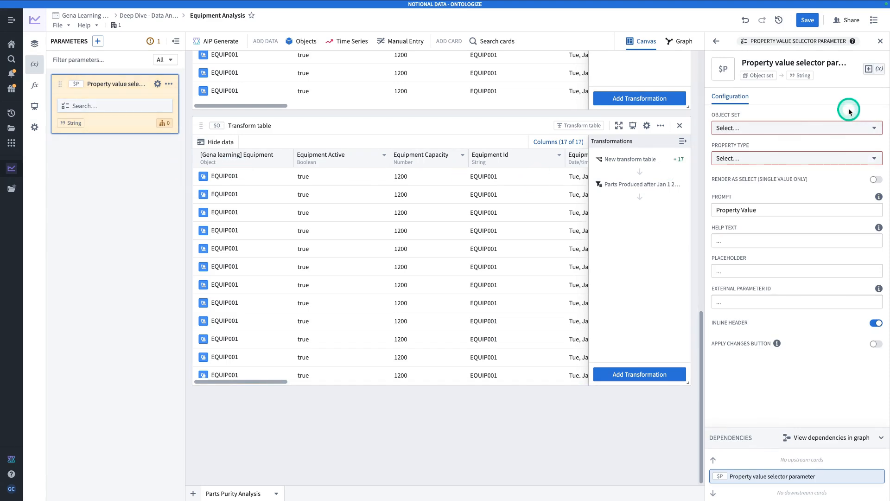
Configure the parameter with the [Gena learning] Equipment object set and the Equipment Plant property type.
click(805, 130)
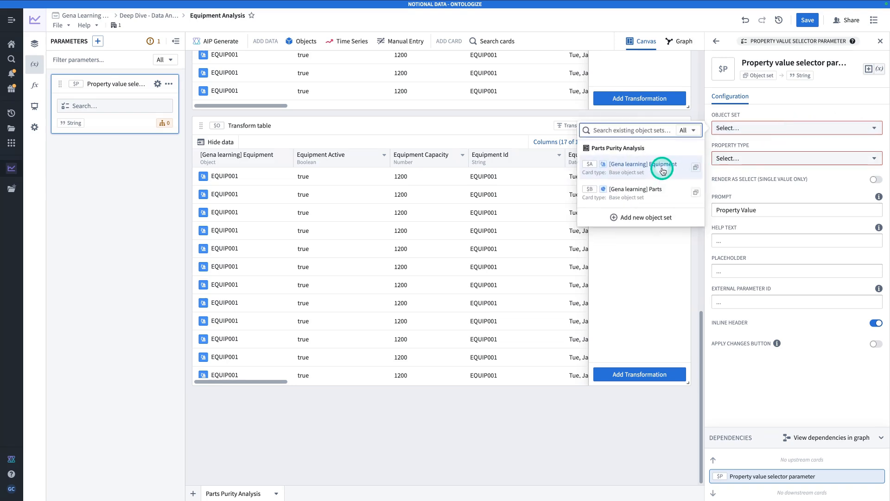
click(662, 170)
click(746, 161)
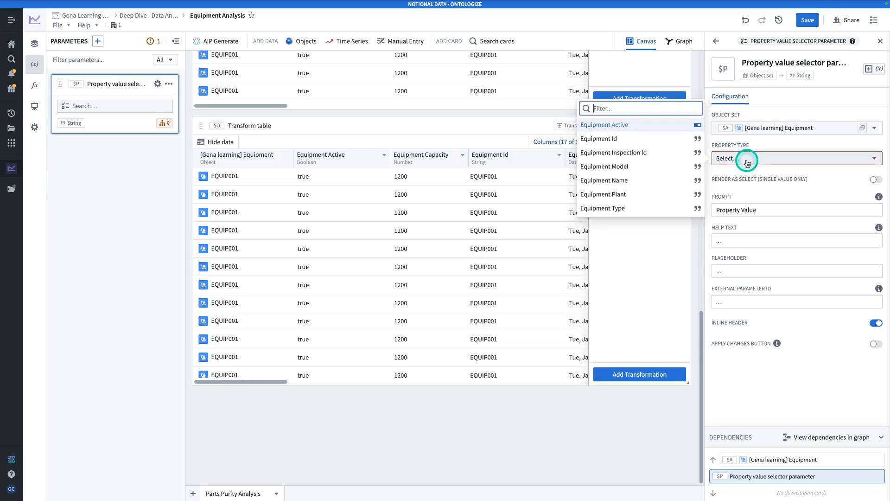
text(pa)
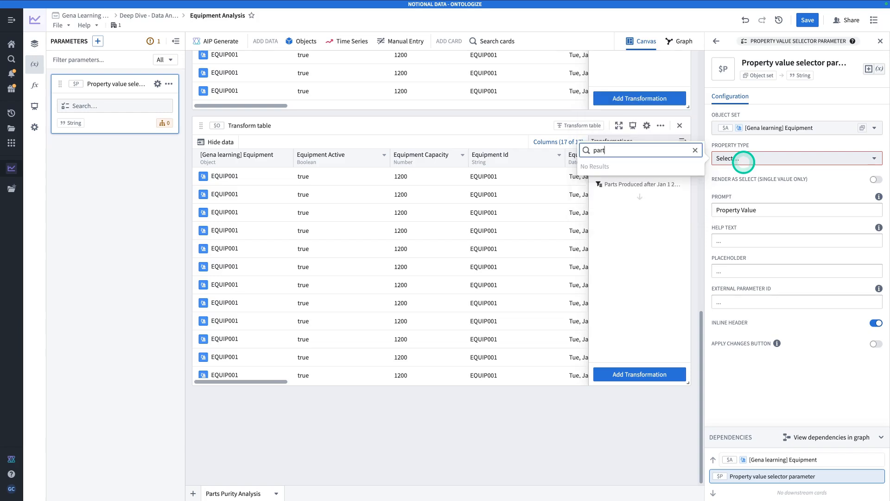
click(744, 161)
text(plant)
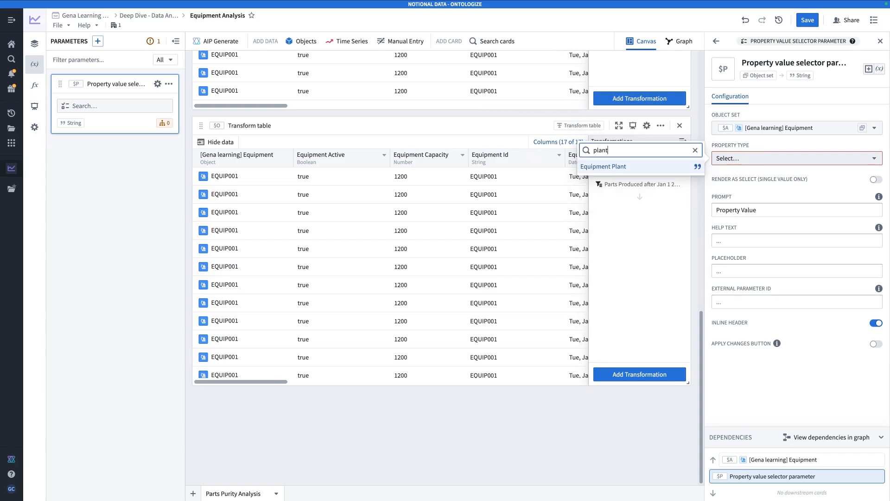
click(650, 166)
click(346, 147)
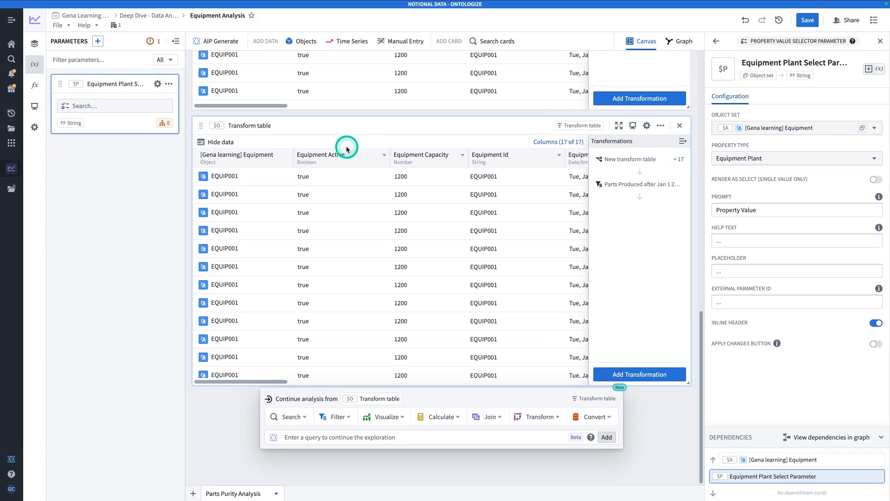
Examine in the analysis graph how the Equipment Plant parameter relates to the Equipment object set and the joined tables, and return to the canvas.
click(680, 41)
scroll(583, 178, down, 5)
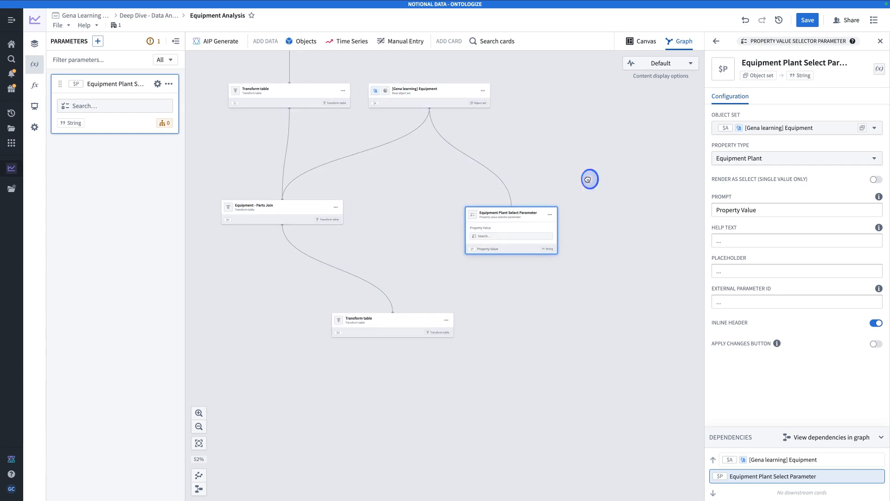
drag(591, 179, 639, 234)
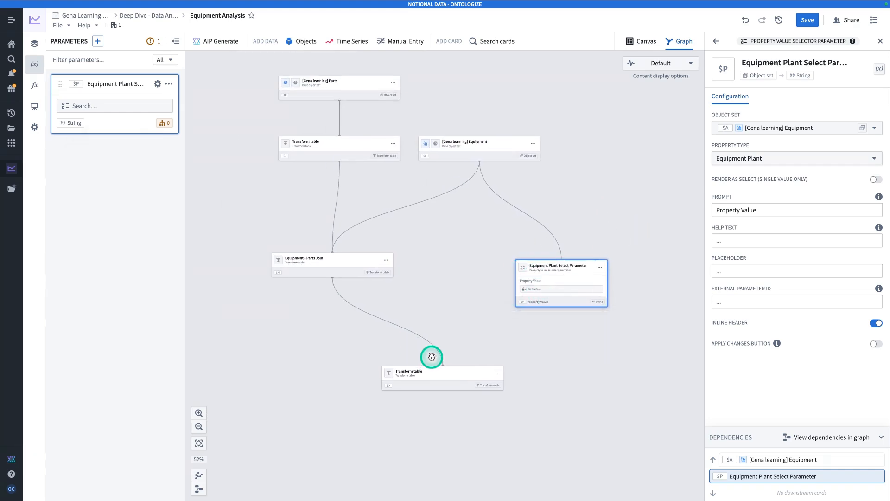
mouse_move(512, 135)
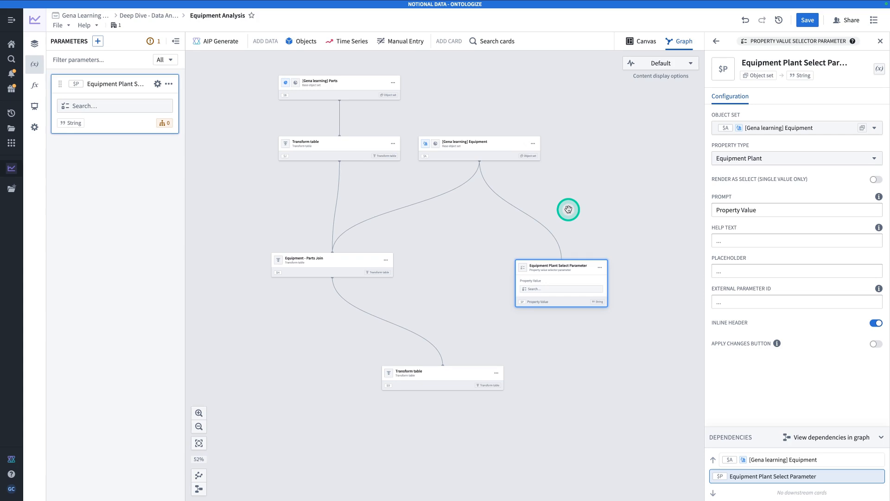
scroll(561, 186, down, 1)
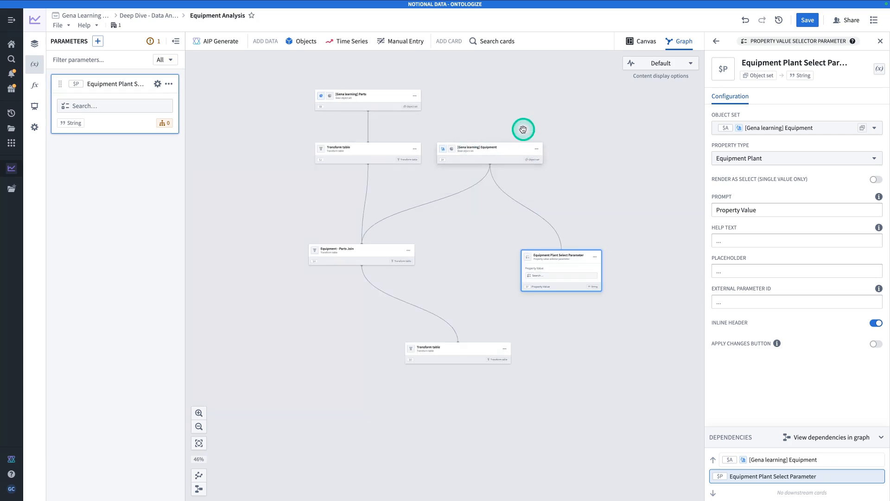
click(632, 41)
Add a second condition on the Equipment Plant column to the Parts Produced after Jan 1 2024 filter.
mouse_move(450, 167)
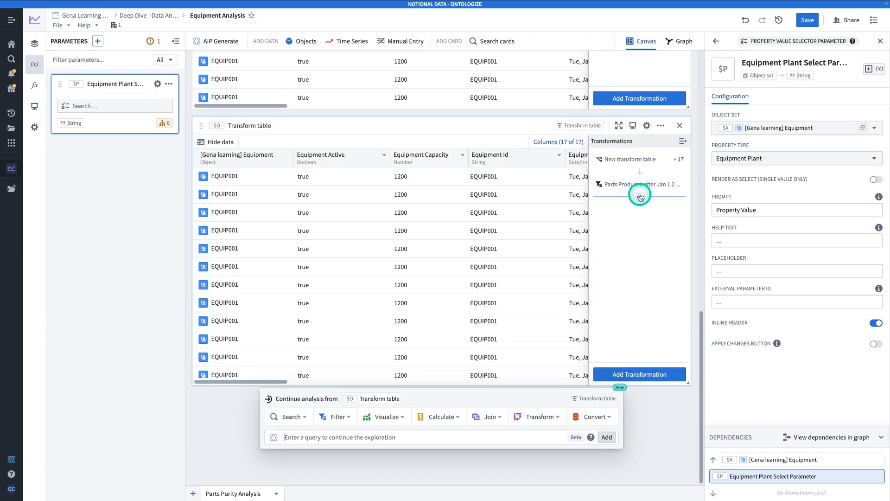
mouse_move(663, 186)
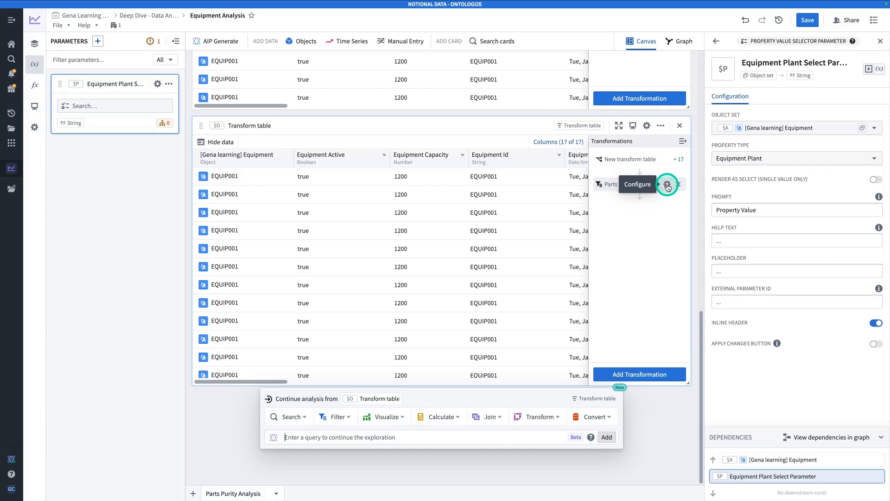
click(668, 185)
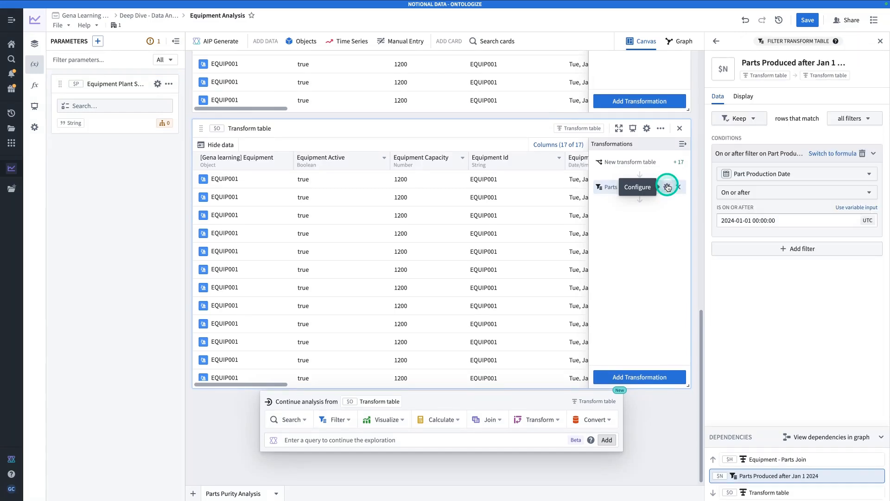
click(804, 246)
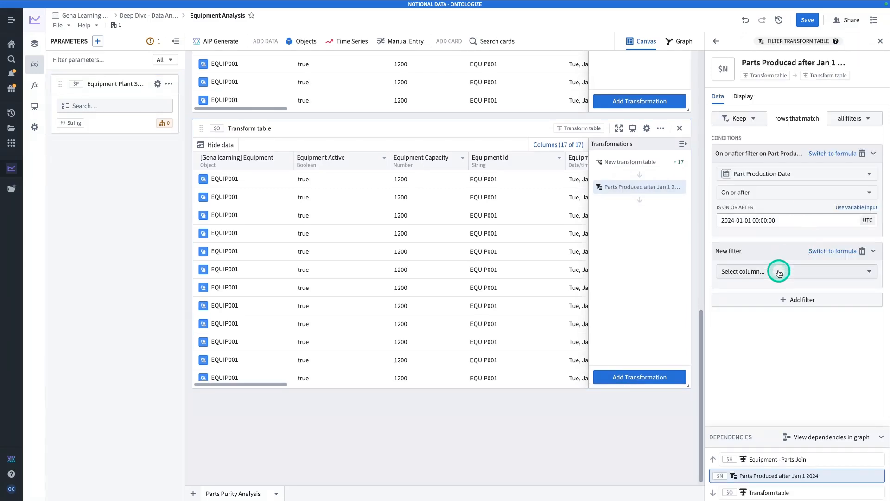
click(778, 274)
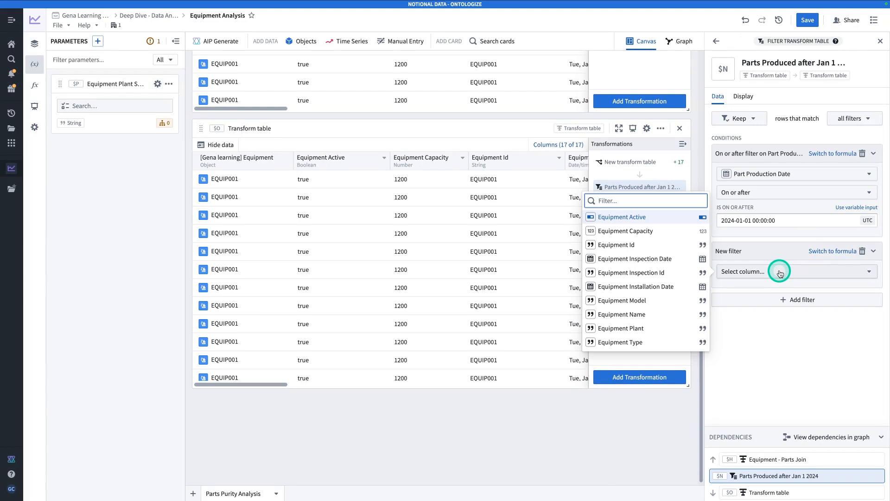
text(pl)
click(667, 279)
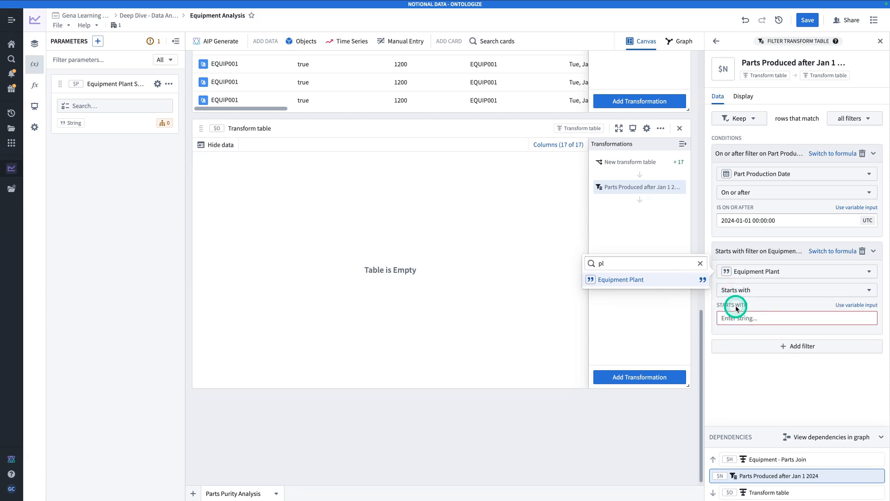
Select Plant 1, Plant 2 and Plant 3 as the Equipment Plant parameter's values.
click(120, 105)
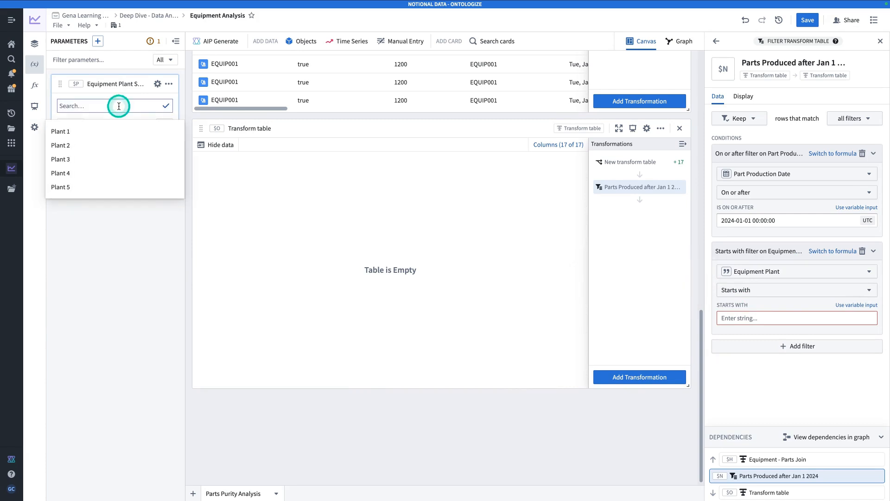
click(99, 133)
click(96, 161)
click(102, 182)
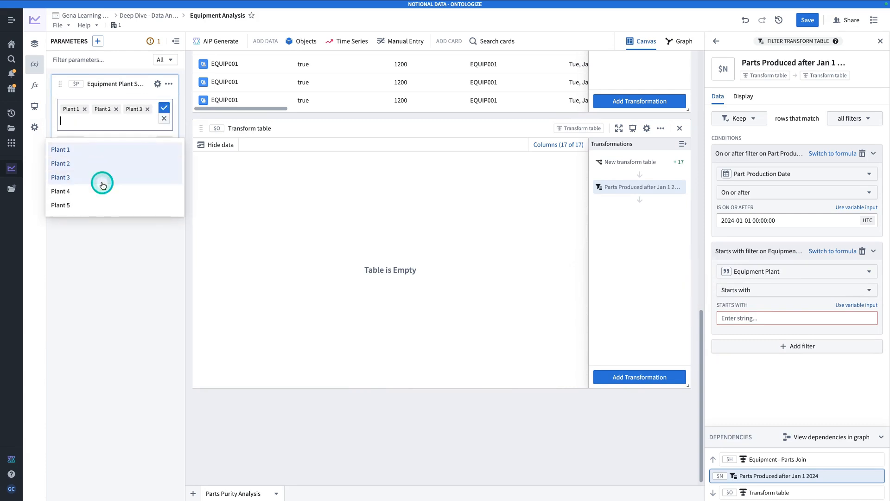
Set the Equipment Plant condition to Is in array and use the Equipment Plant Select Parameter as its array.
click(769, 291)
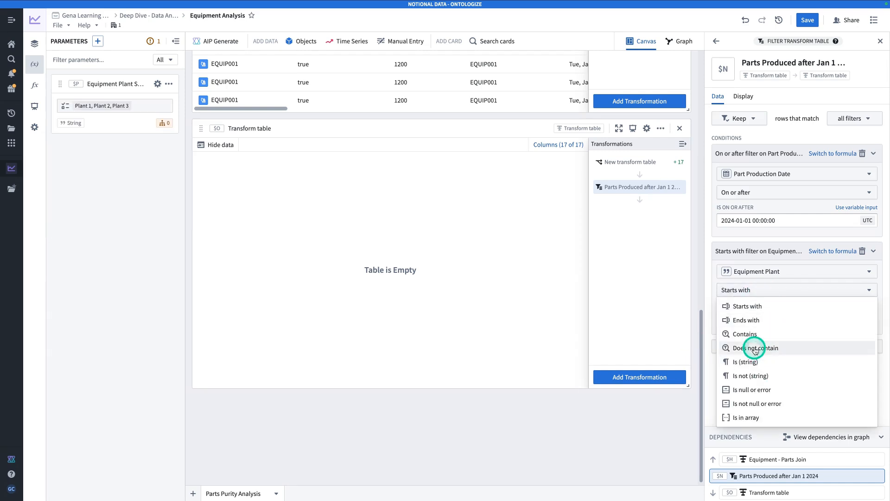
click(761, 416)
mouse_move(115, 86)
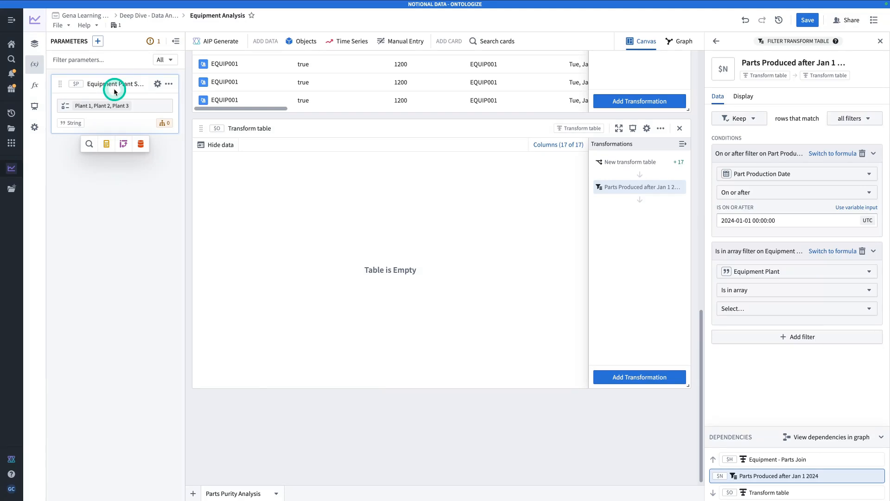
click(807, 310)
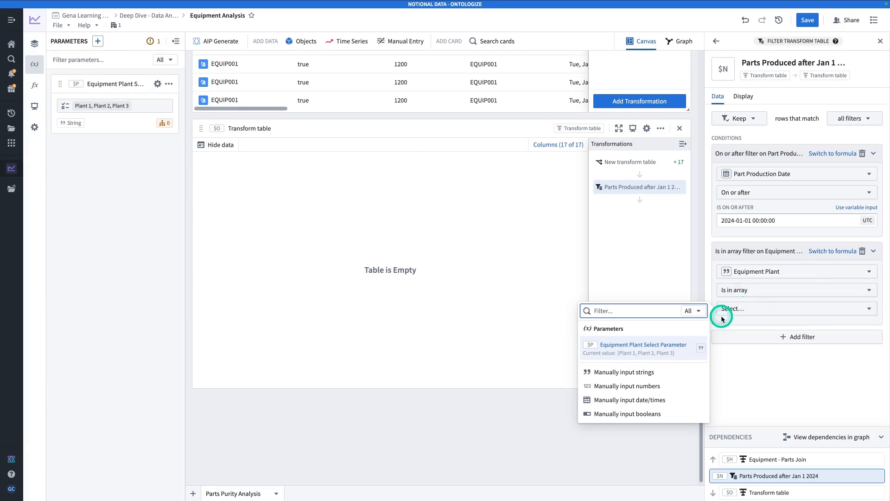
click(670, 351)
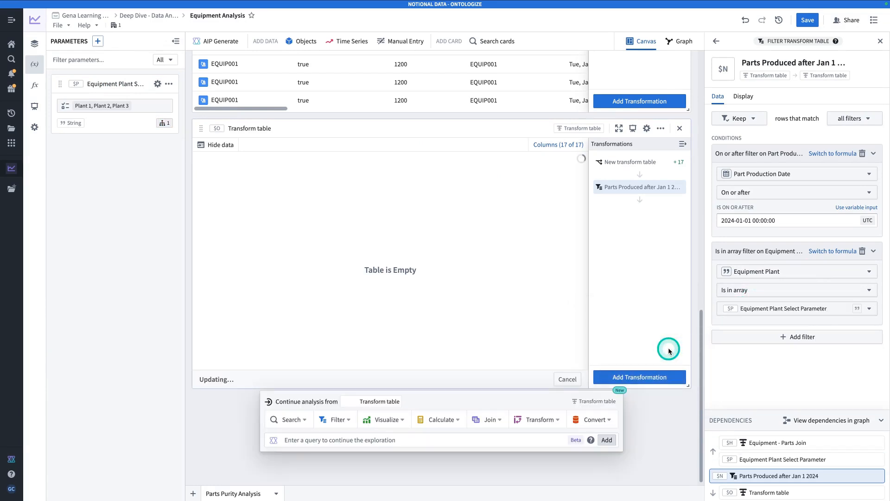
Examine in the analysis graph how the Equipment Plant Select Parameter and Equipment - Parts Join feed the filtered table, and return to the canvas.
right_click(675, 40)
click(672, 40)
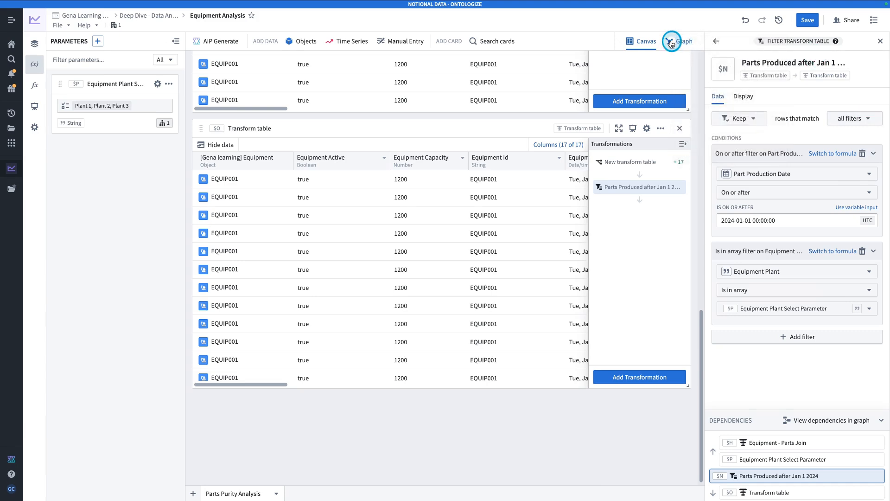
click(671, 43)
drag(598, 207, 566, 113)
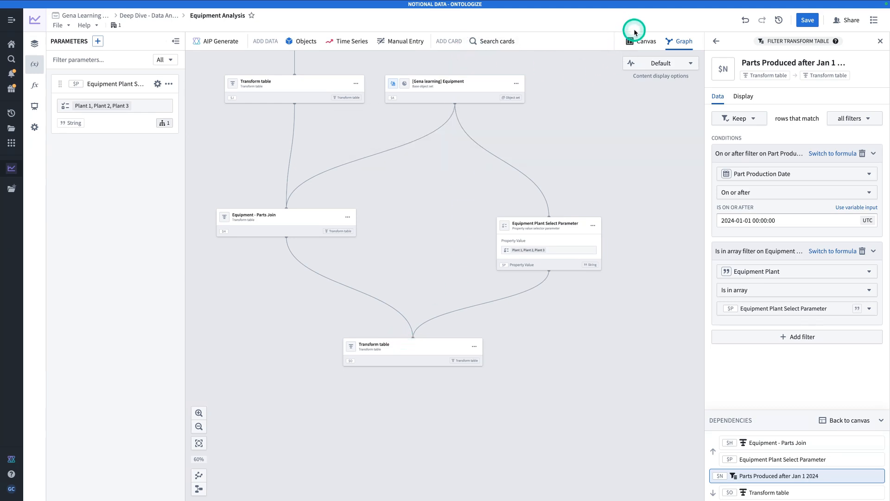
click(643, 41)
Rename the filtered transform table as "Filter on equipment plant and parts production date".
click(491, 216)
scroll(490, 216, down, 15)
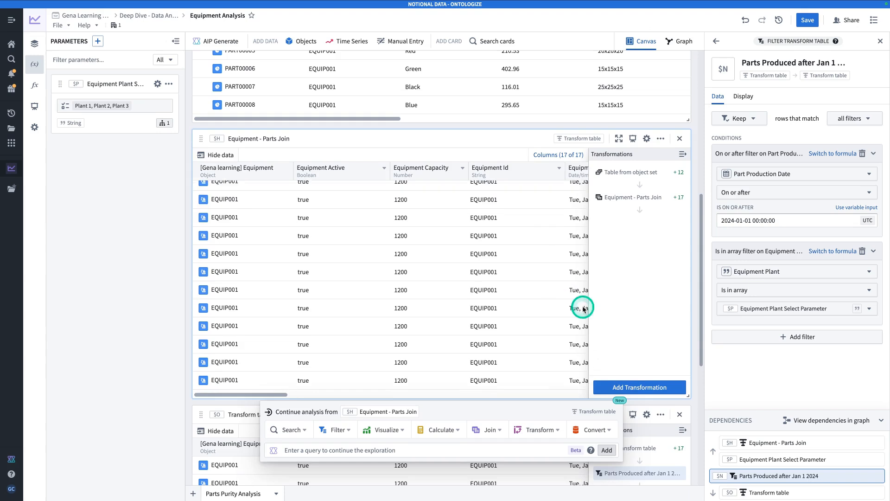
click(651, 372)
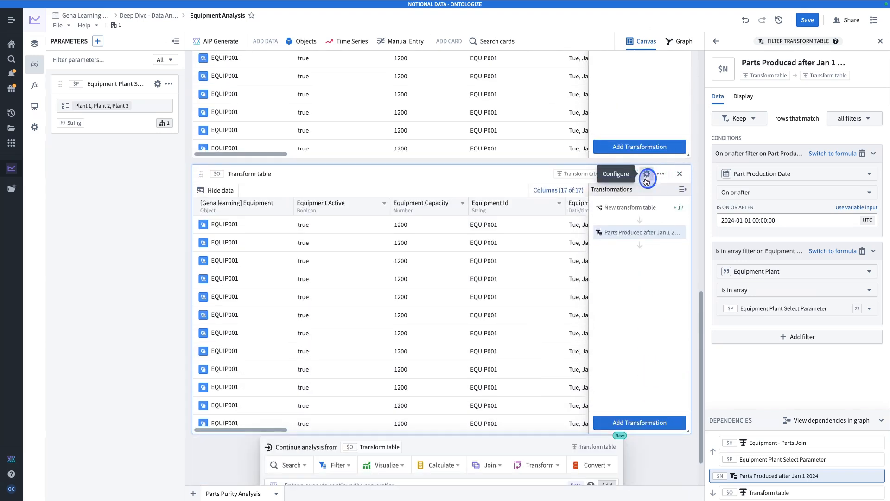
click(790, 61)
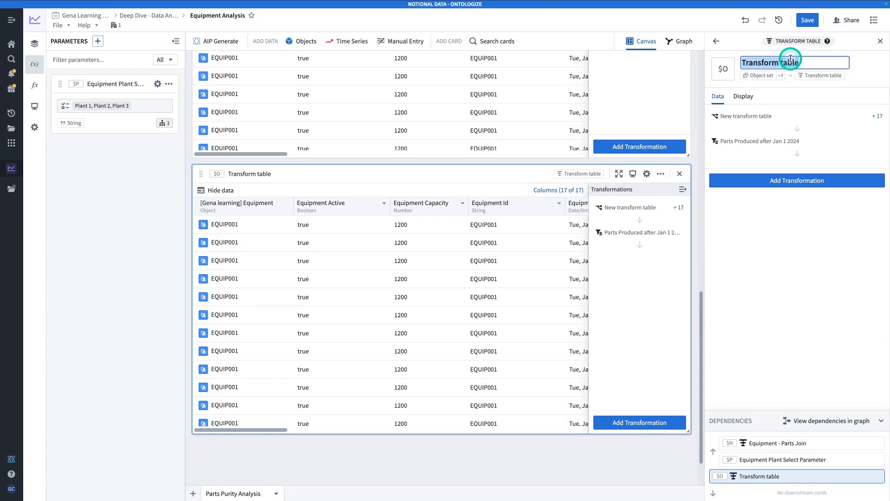
text(Filter on)
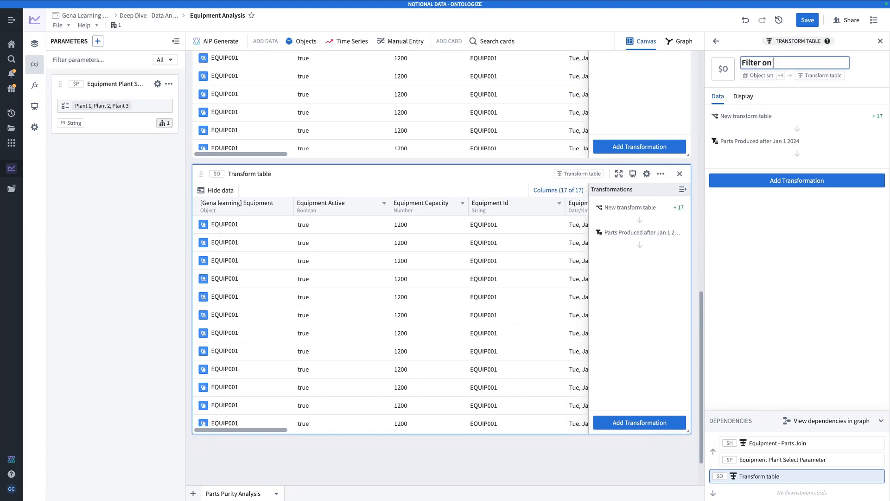
text( equipment plant and parts)
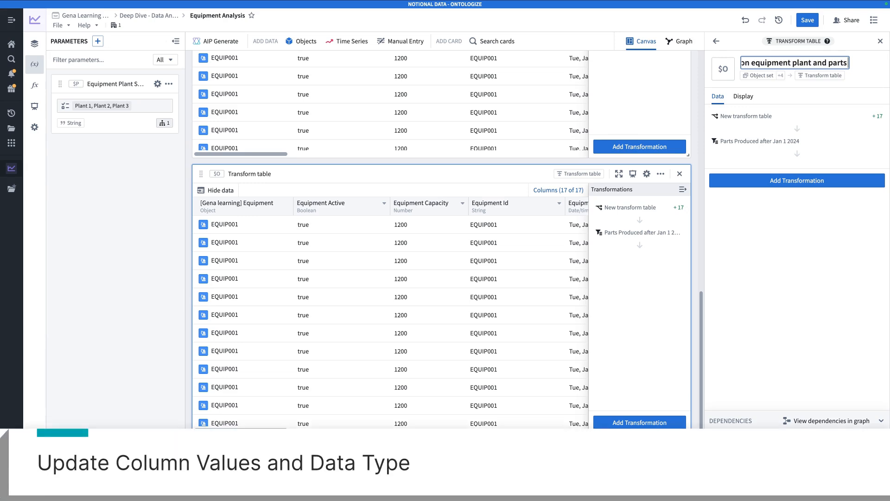
text( production date)
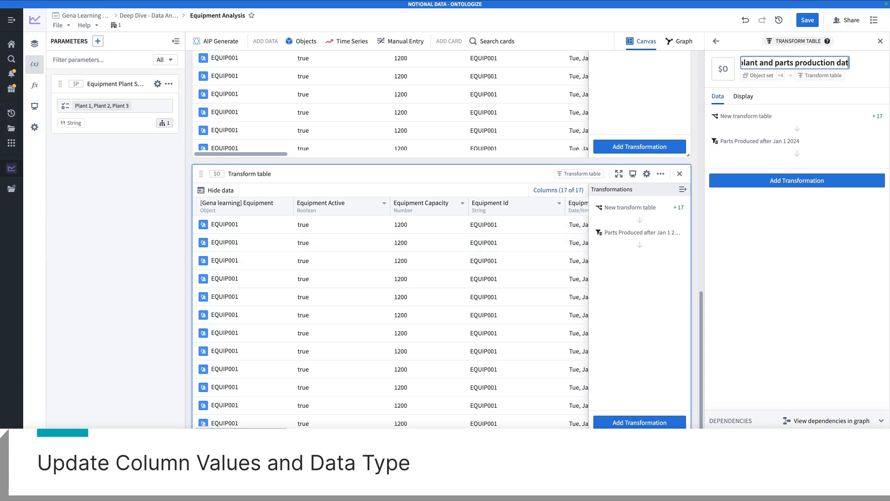
click(109, 402)
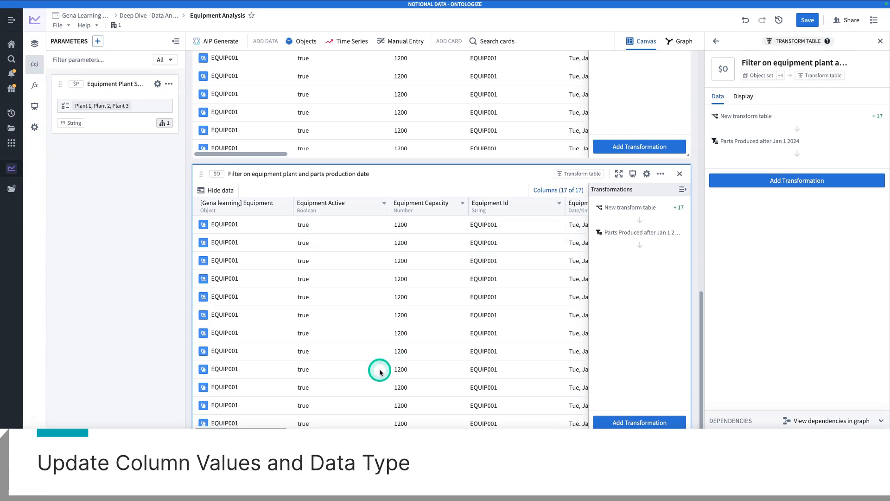
Review the Part Purity column in the filtered table and continue the analysis from that table with a Find and replace transform.
scroll(423, 354, right, 5)
scroll(415, 356, right, 10)
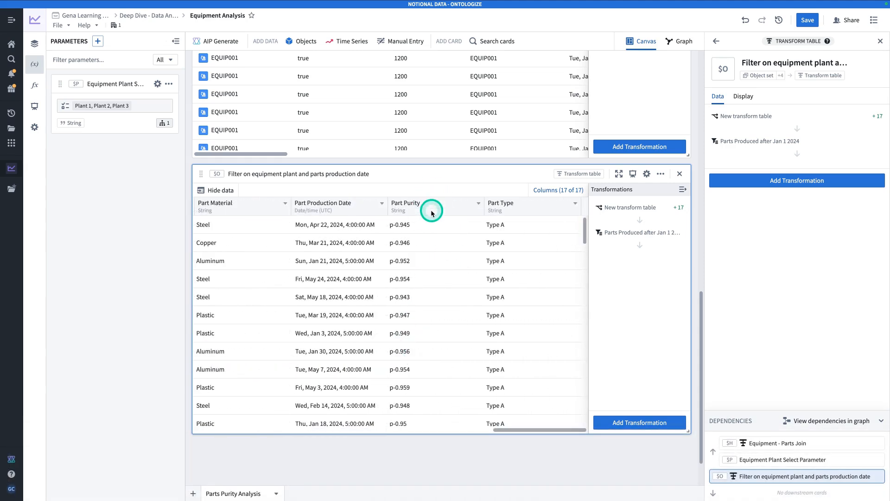
scroll(430, 213, left, 1)
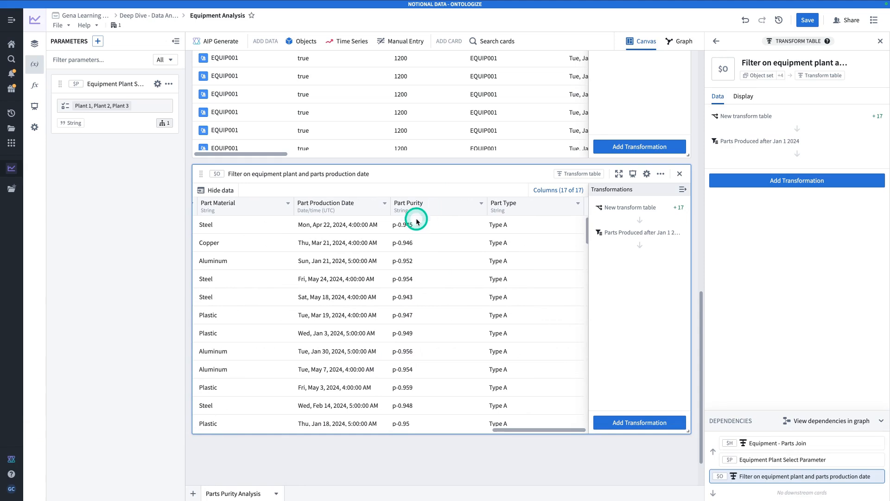
scroll(406, 229, right, 1)
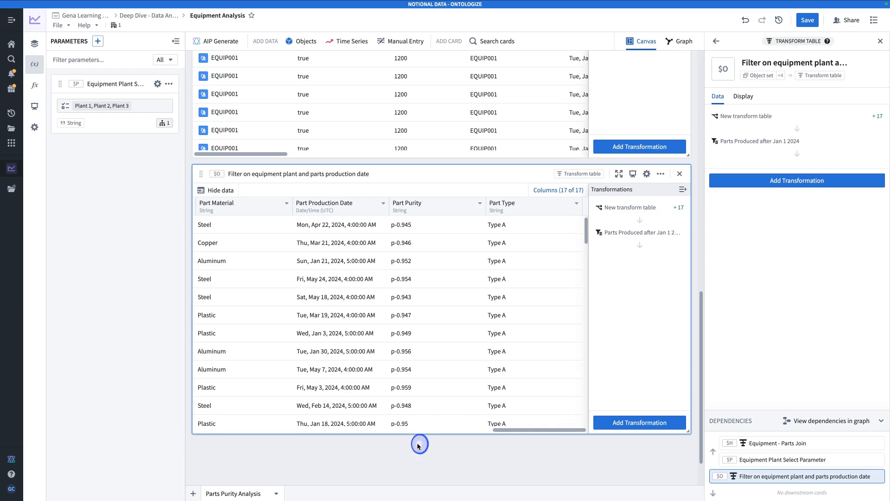
mouse_move(416, 425)
scroll(422, 424, down, 2)
scroll(423, 429, down, 3)
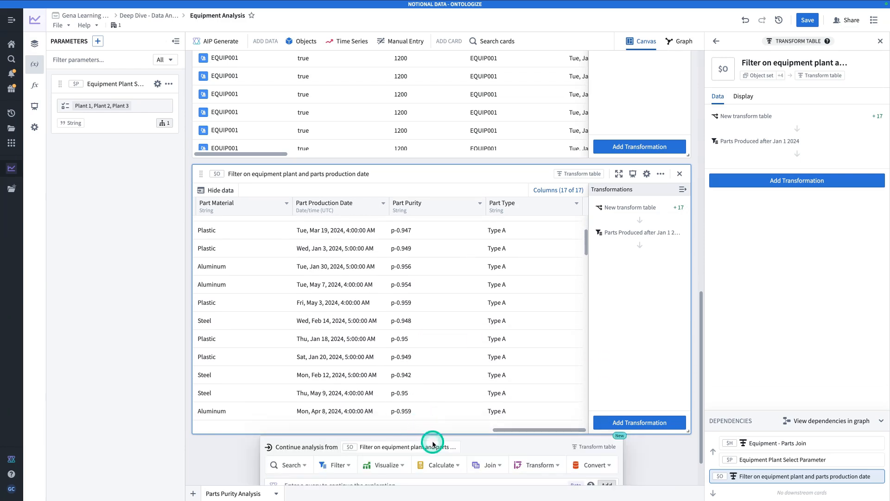
click(538, 417)
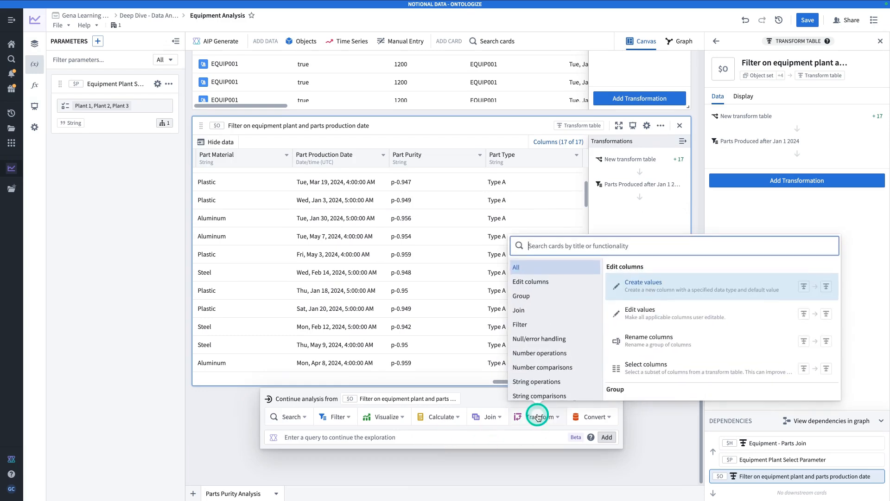
text(find)
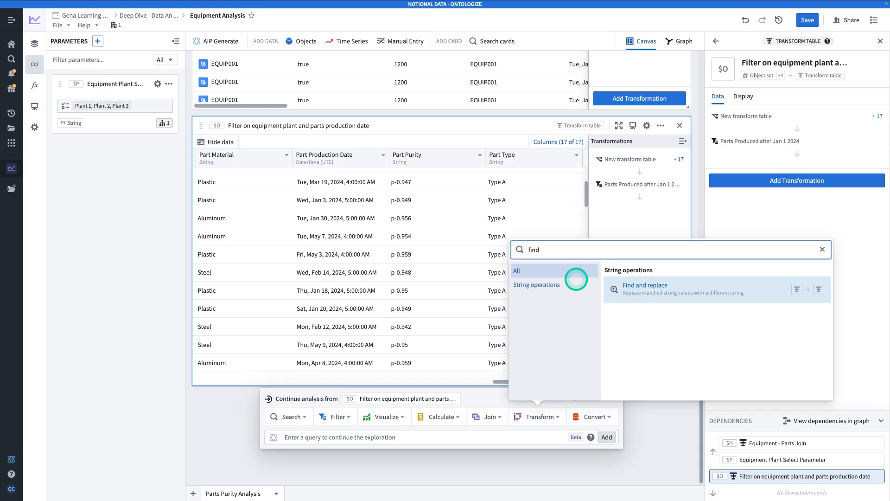
click(647, 289)
Name the Find and replace output column Purity and use the Part Purity column as its input string.
click(746, 127)
double_click(745, 128)
text(Purity)
click(745, 173)
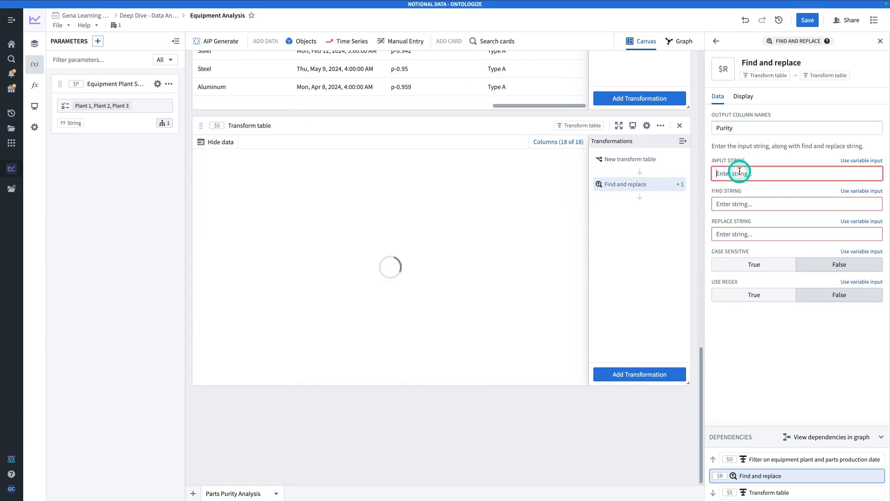
click(864, 161)
click(782, 174)
text(pur)
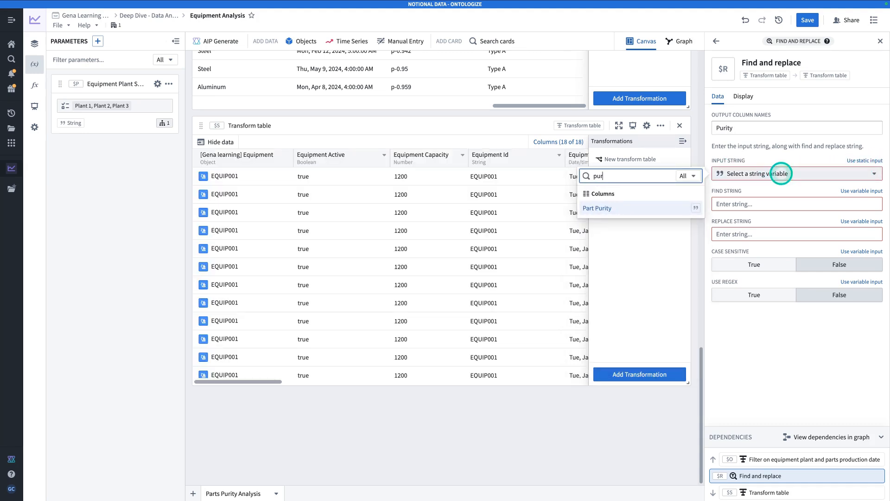
click(605, 210)
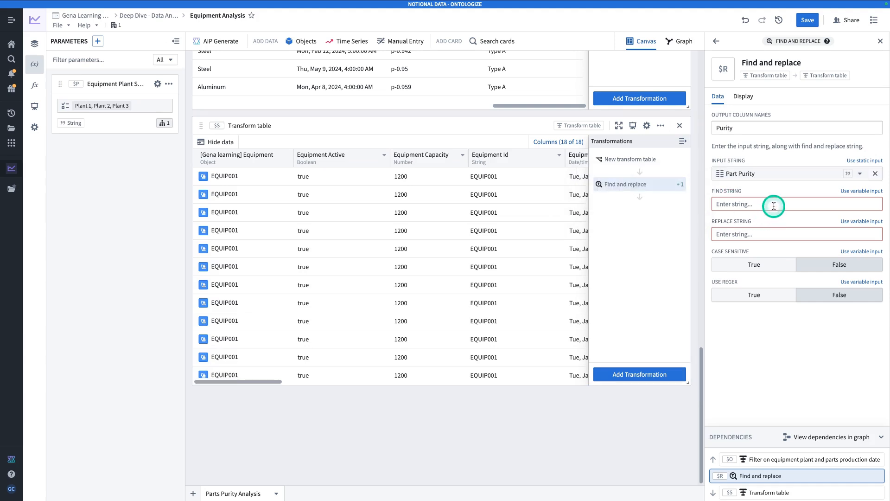
Set the find string to "p-" with an empty replace string, case sensitivity and regex False, and check the Purity column.
click(774, 205)
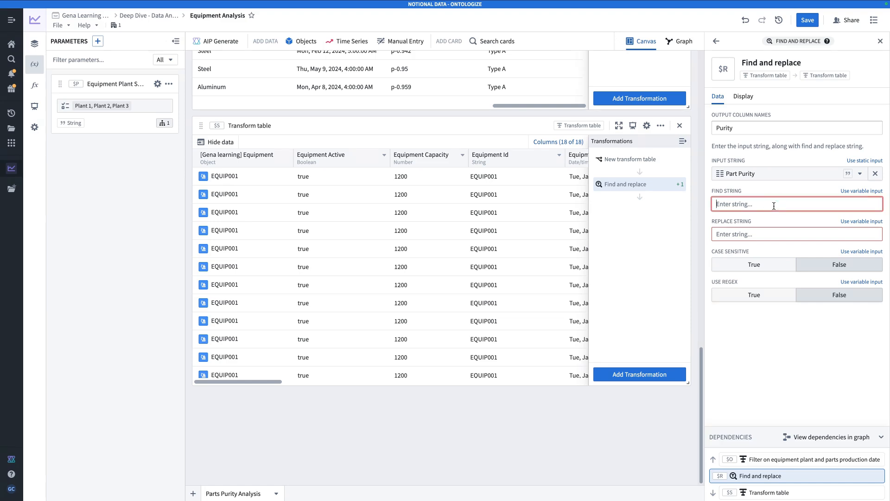
text(p-)
click(760, 236)
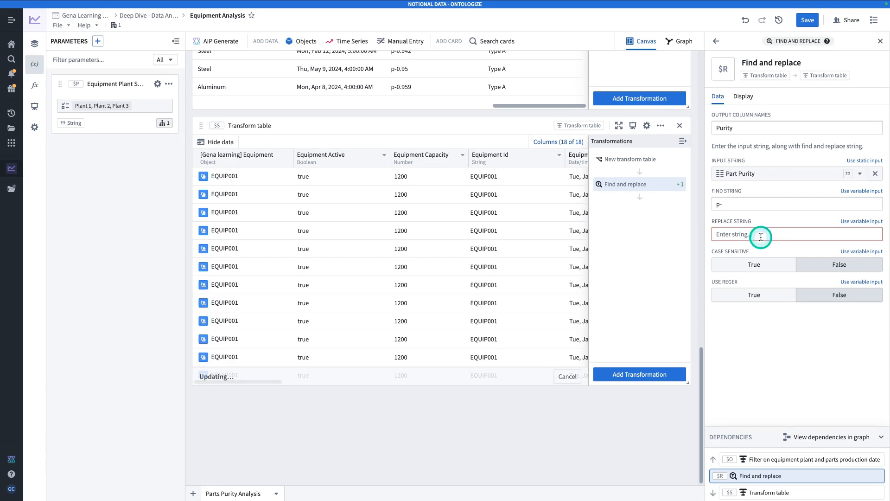
click(825, 263)
click(835, 297)
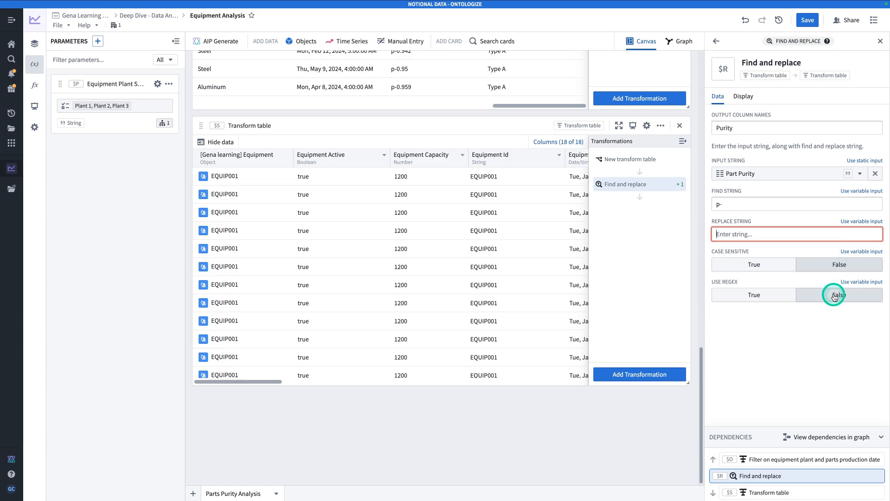
scroll(488, 203, right, 10)
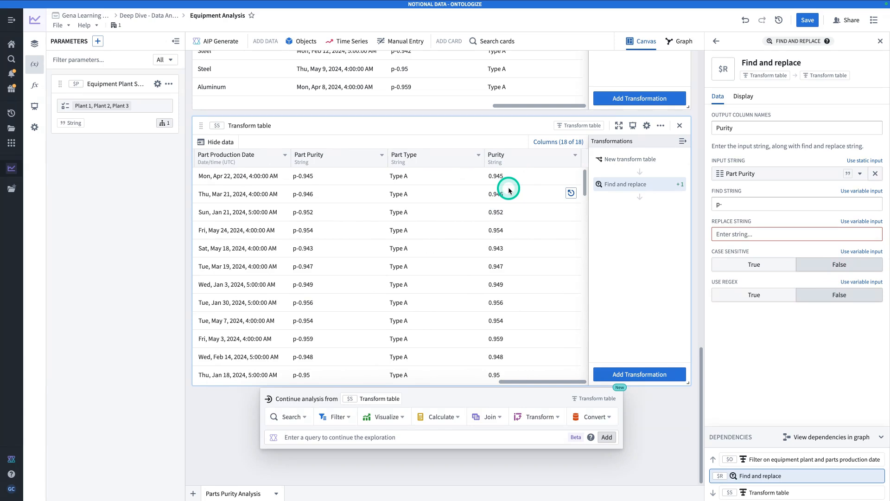
Add a String to number transformation to the new transform table after Find and replace.
click(640, 376)
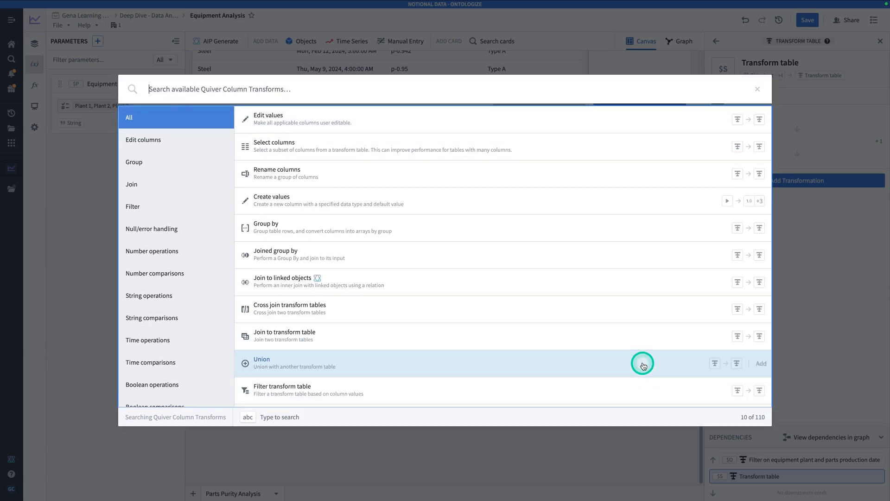
text(cast)
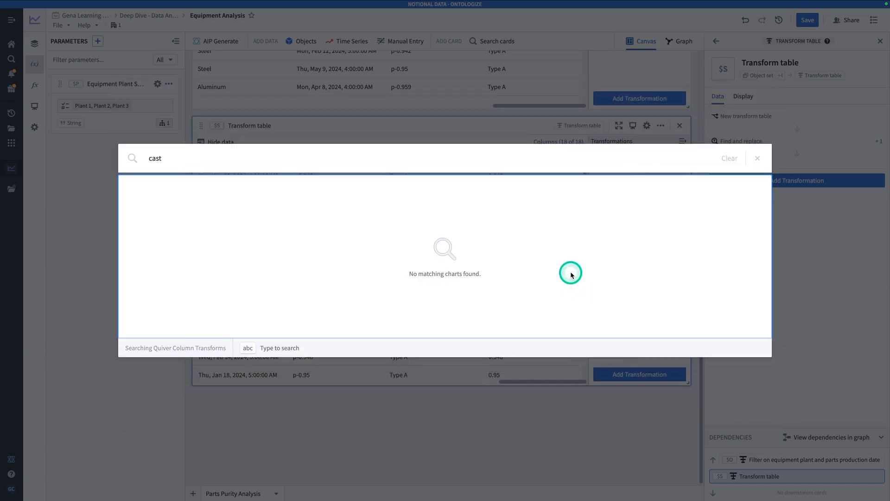
key(BackSpace)
key(BackSpace)
text(number)
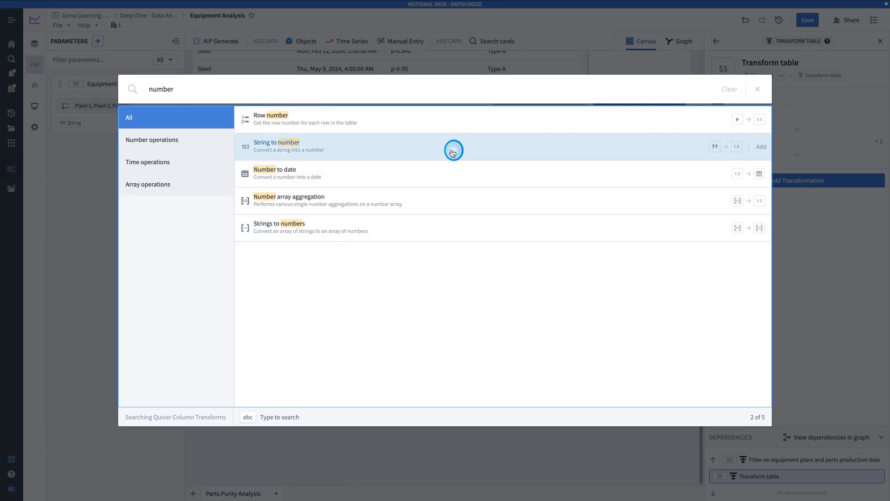
click(453, 152)
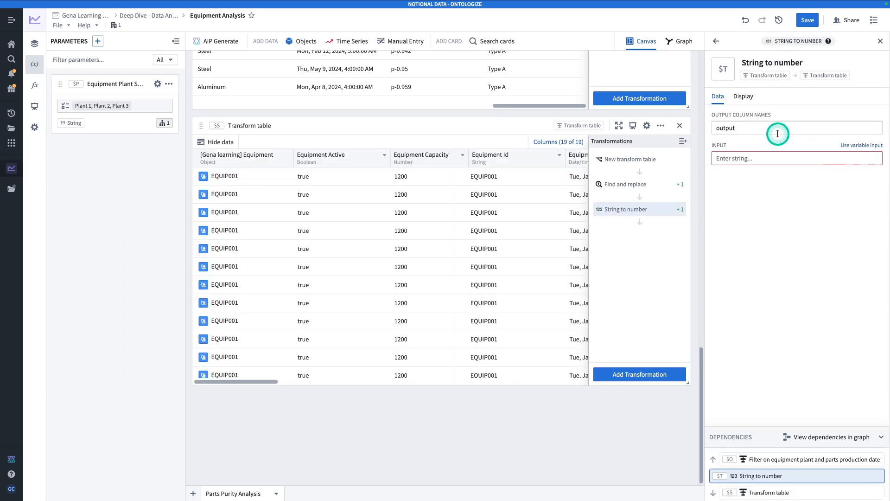
Name the String to number output column Part Purity and use the Purity column as its input.
click(750, 128)
double_click(749, 127)
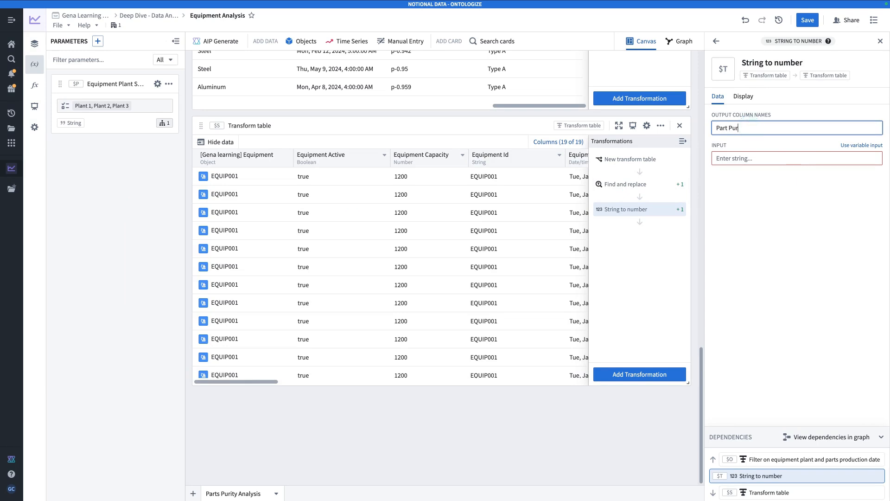
text(Part Purity)
click(741, 158)
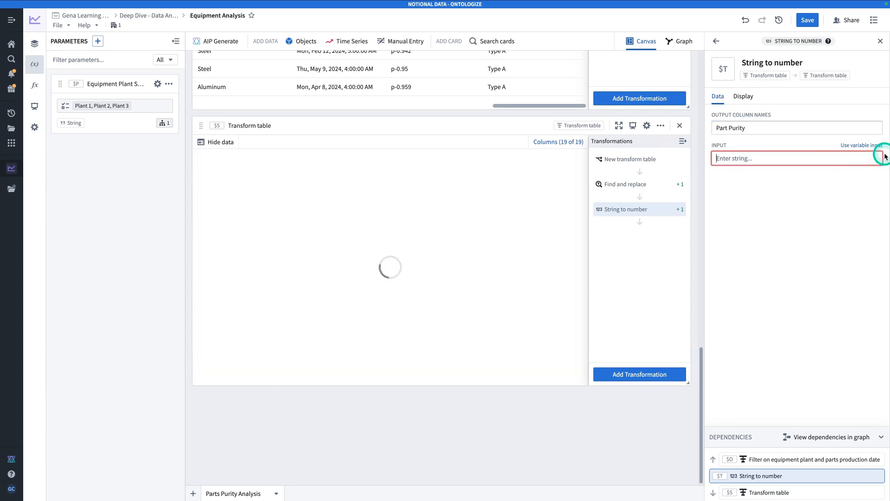
click(876, 147)
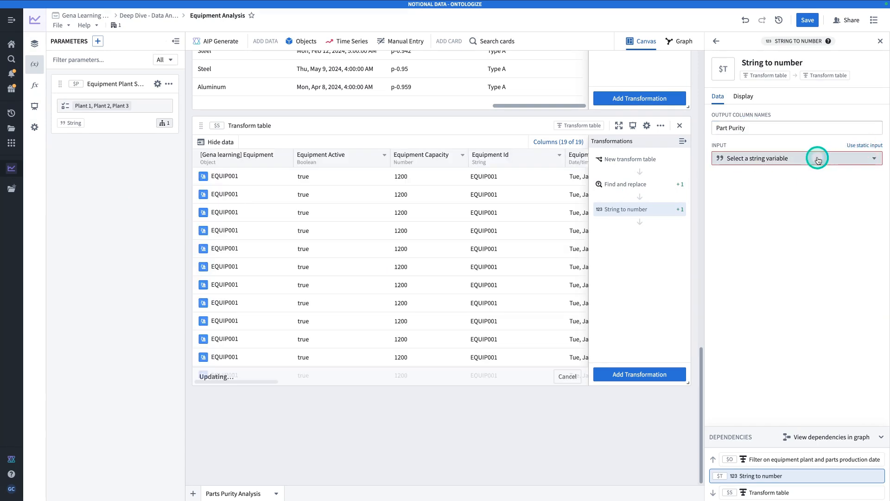
click(815, 157)
text(pur)
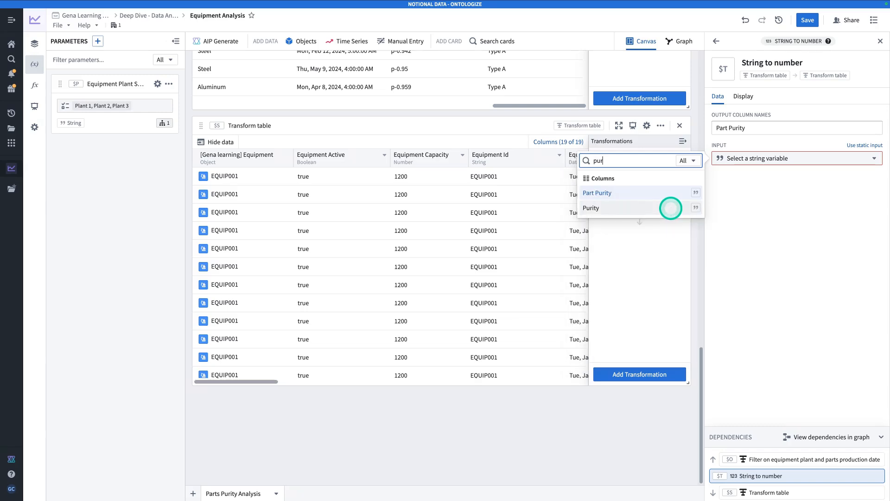
click(670, 210)
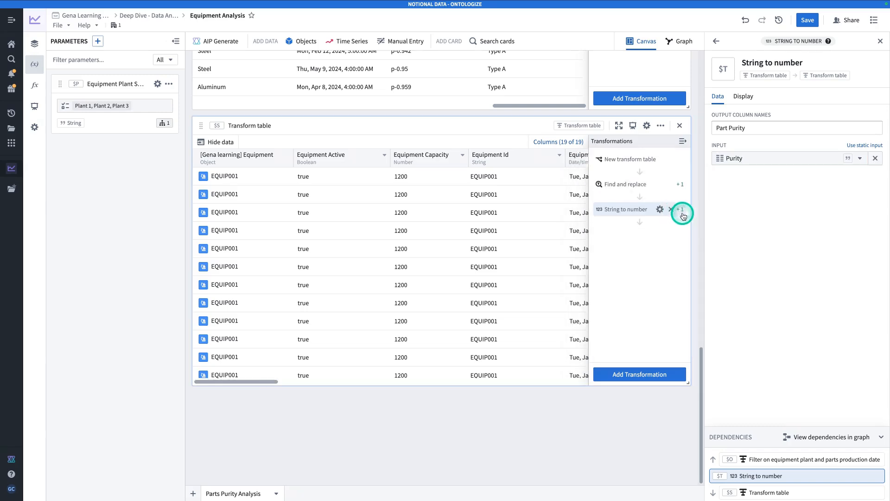
Hide the Purity column and the original string Part Purity column in the String to number output, leaving the numeric Part Purity column displayed.
scroll(506, 314, right, 20)
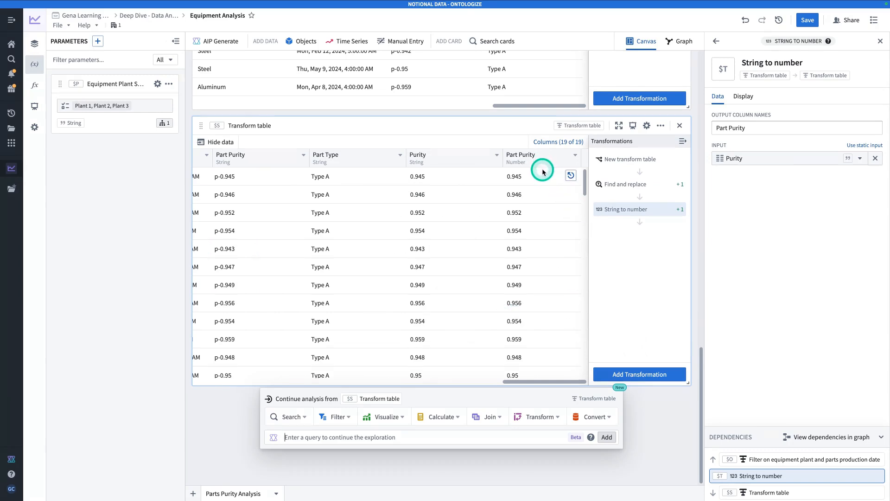
scroll(542, 172, up, 1)
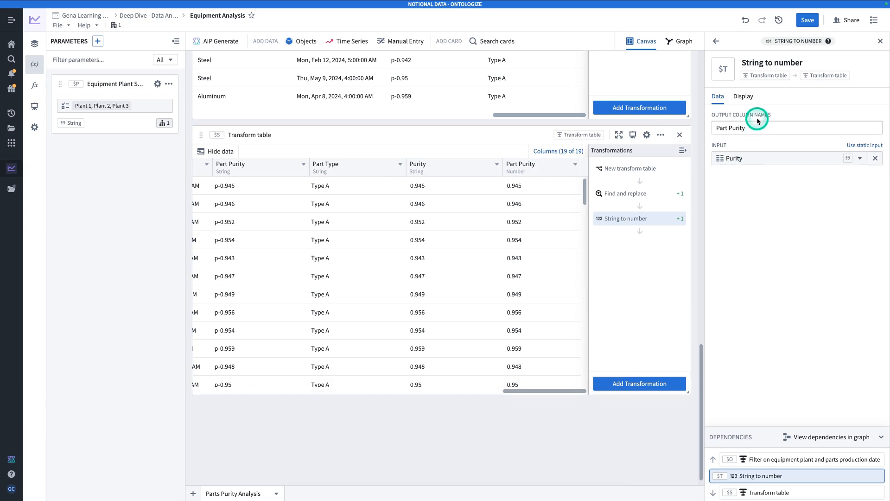
click(750, 96)
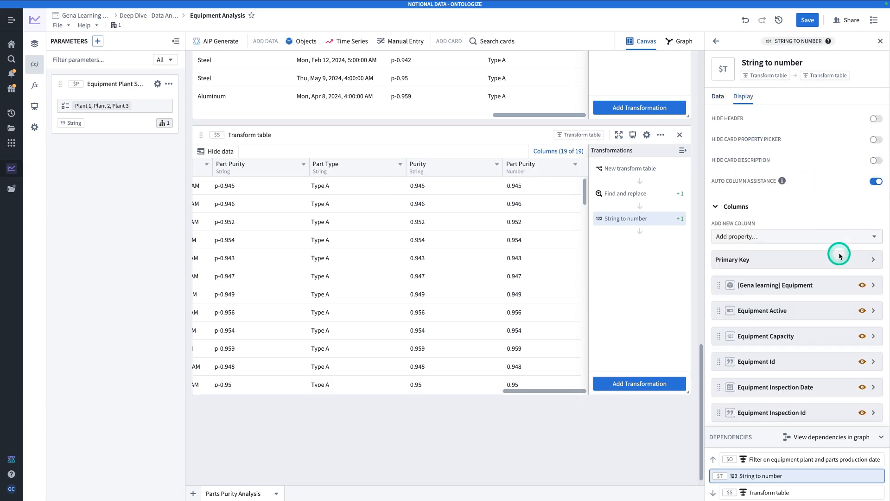
scroll(821, 252, down, 6)
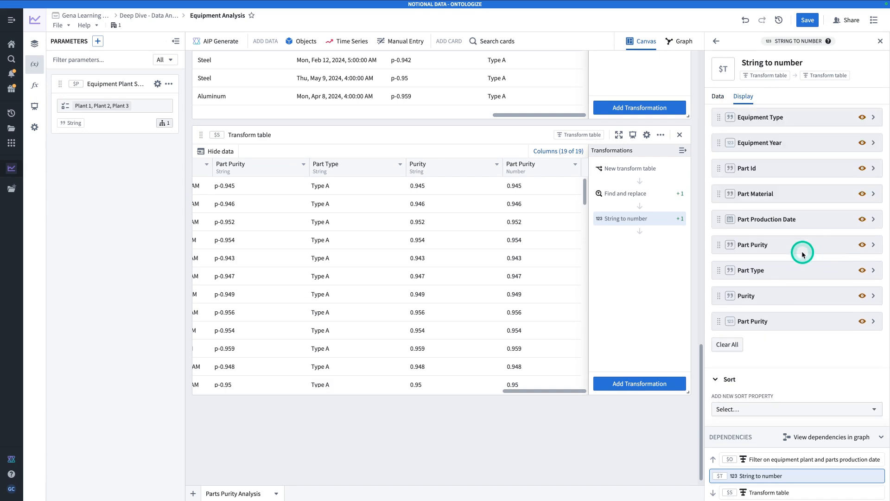
click(863, 298)
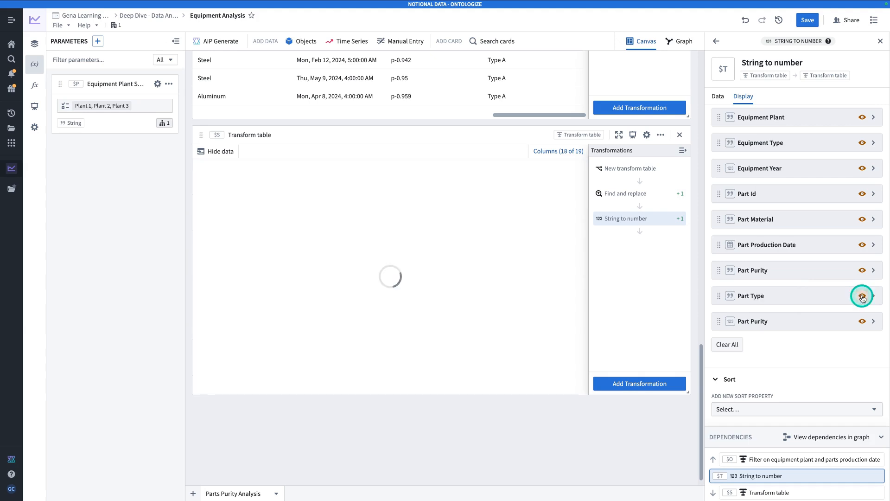
click(862, 270)
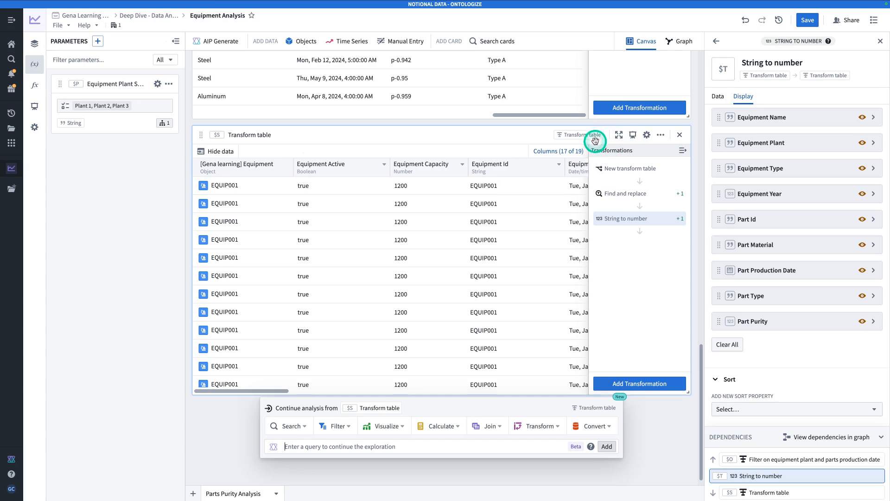
Rename the new transform table Update Part Purity Column and save the analysis.
click(647, 138)
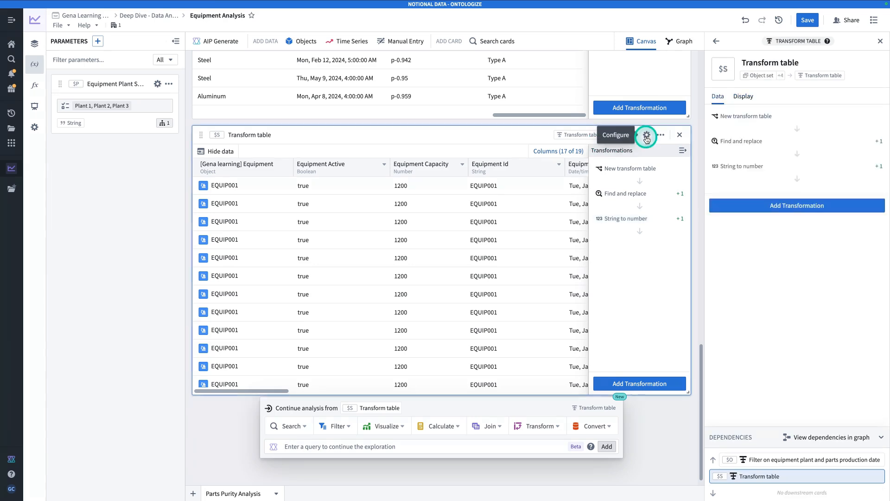
click(776, 63)
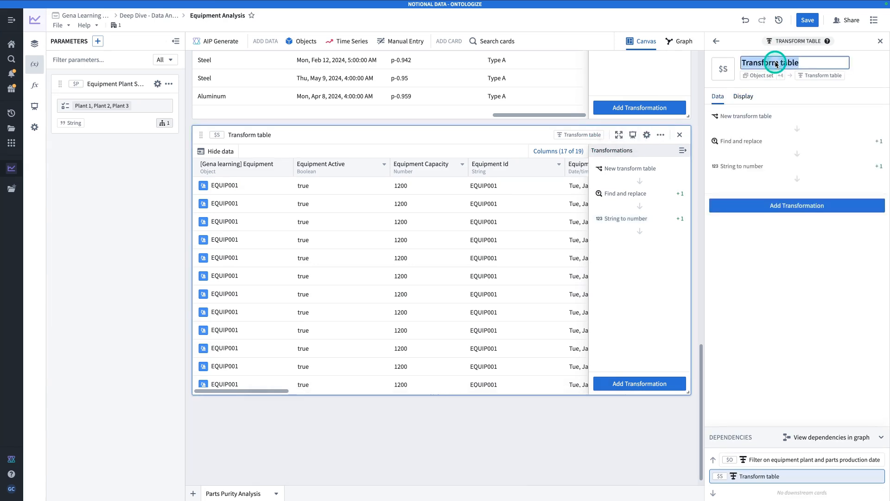
text(Update Part Purit)
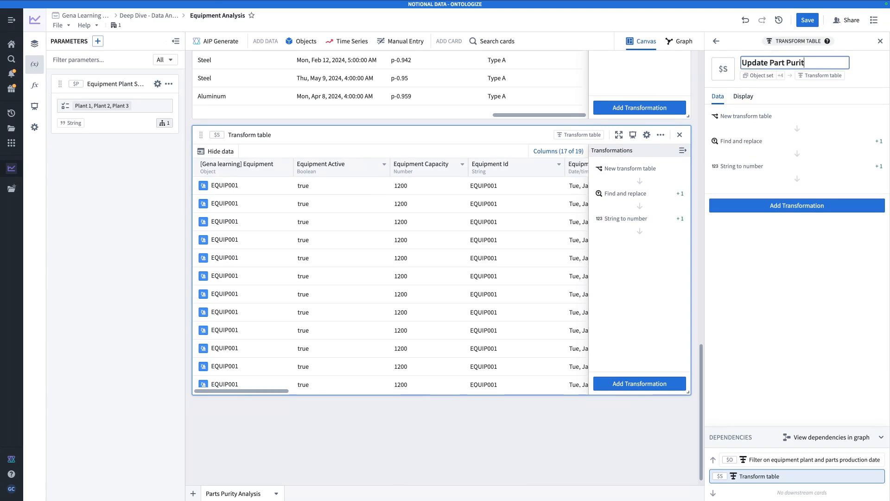
text(y Column)
key(Return)
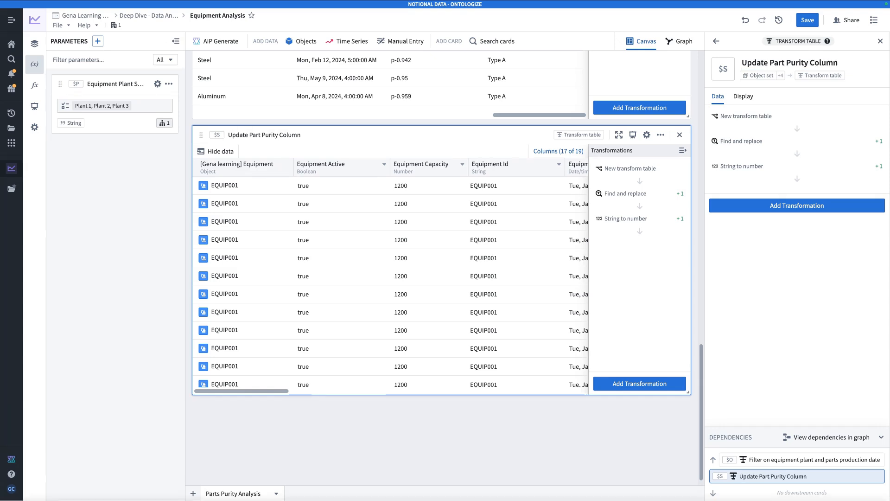
click(525, 105)
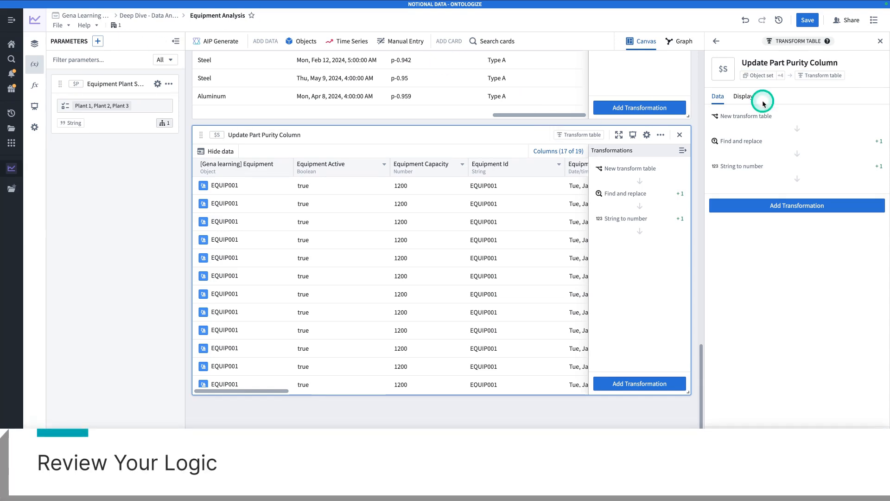
click(810, 21)
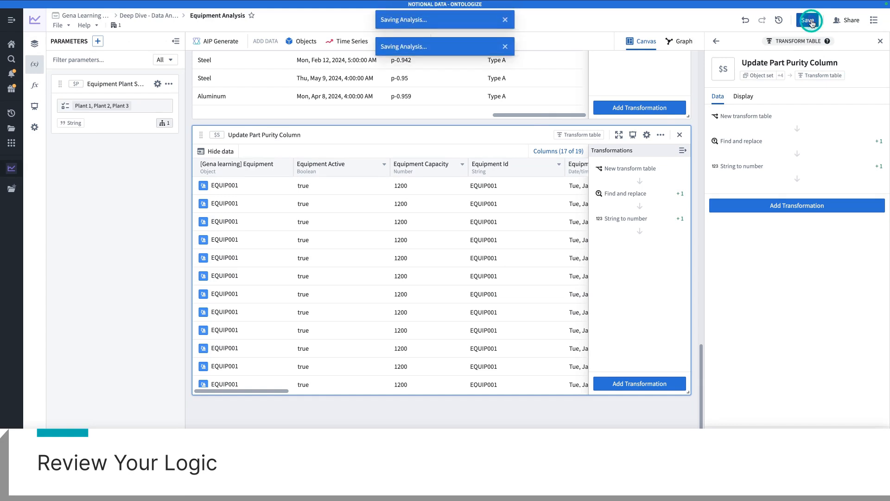
Review in graph view how the Parts transform table and the Equipment object set feed into the Equipment - Parts Join.
click(680, 44)
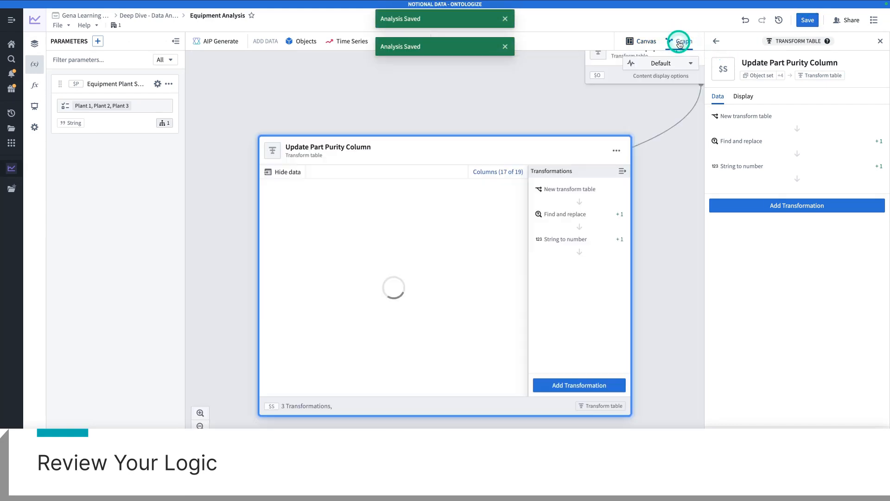
click(503, 49)
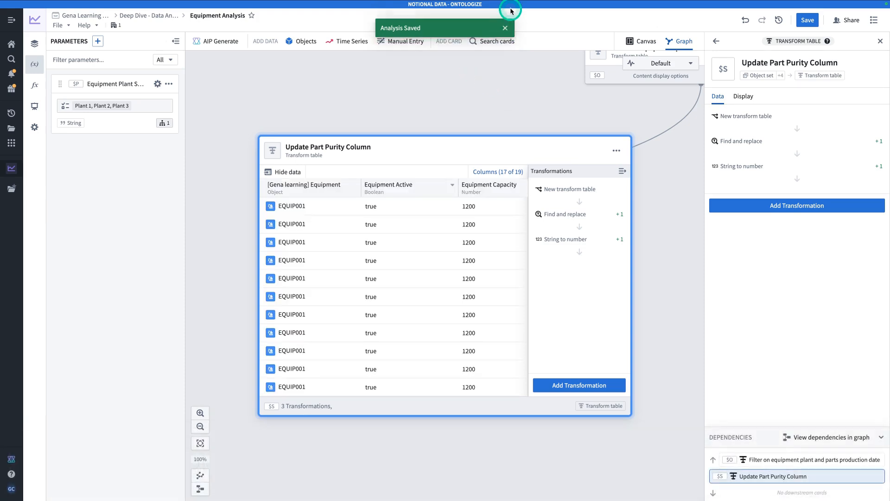
click(505, 19)
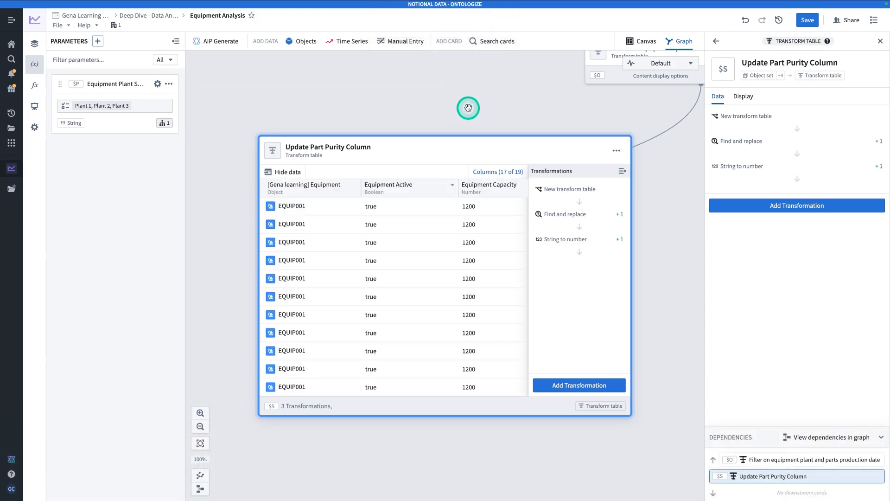
drag(474, 107, 470, 108)
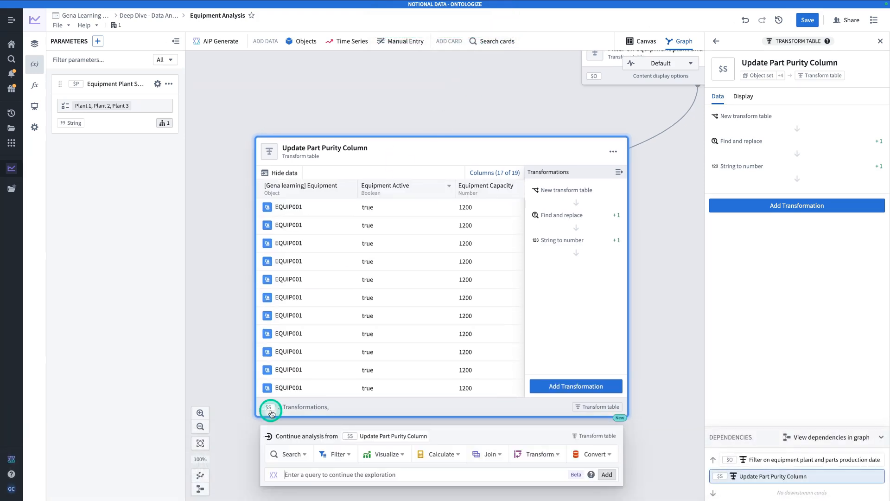
click(200, 443)
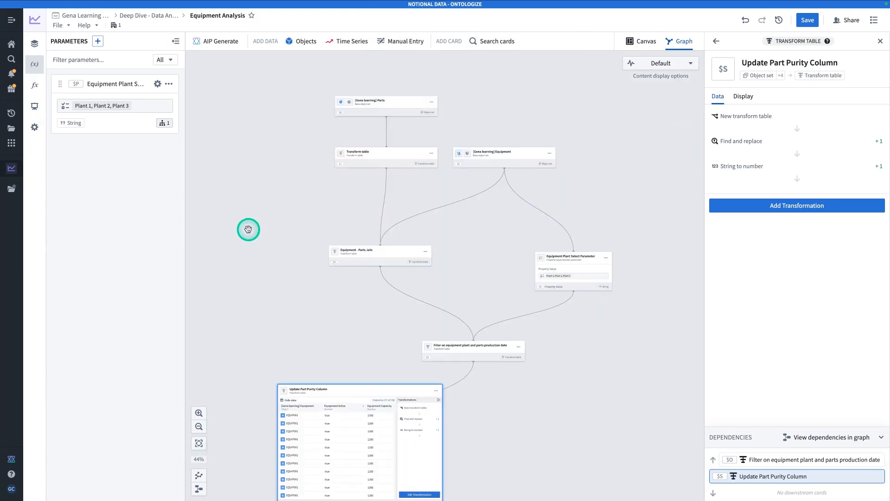
drag(311, 197, 322, 237)
scroll(323, 237, up, 5)
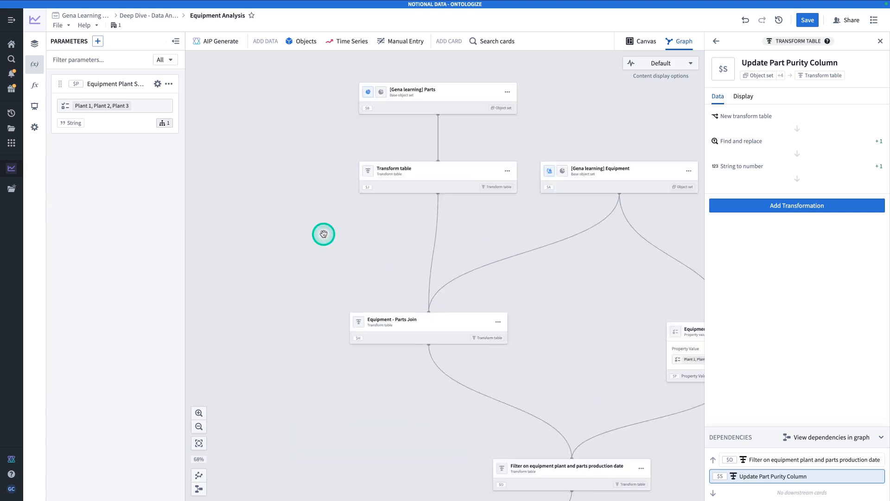
mouse_move(479, 74)
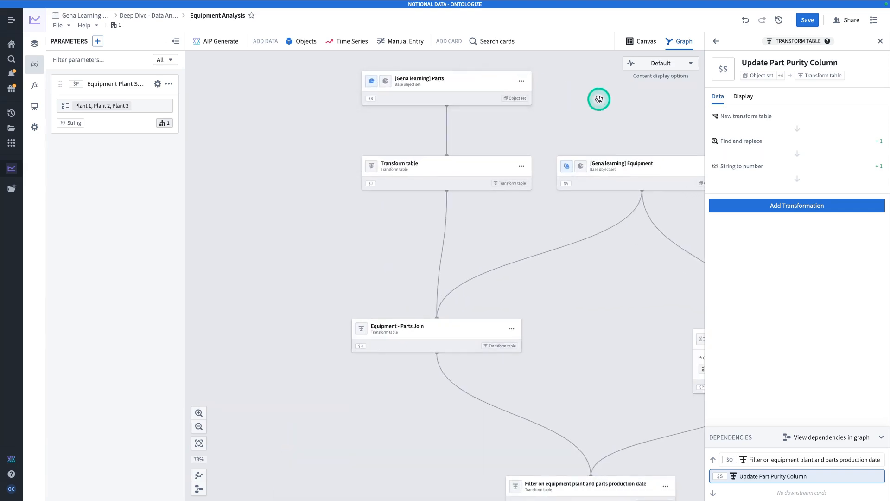
drag(609, 109, 523, 109)
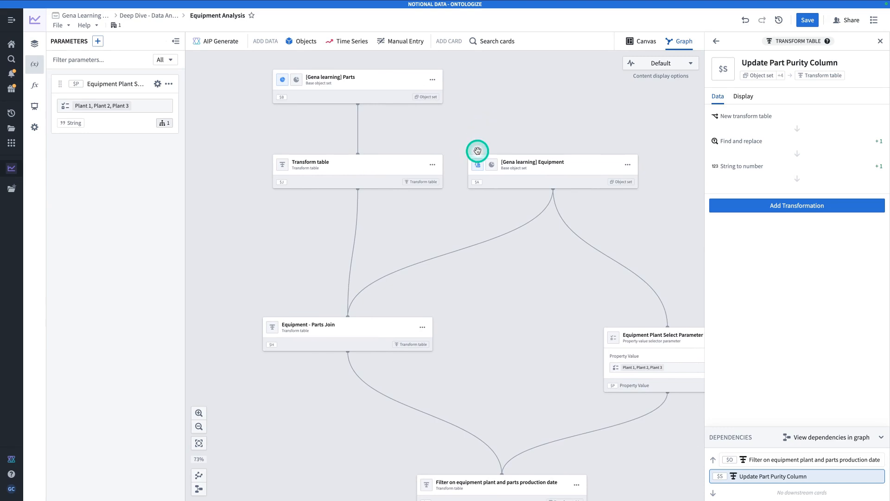
mouse_move(304, 154)
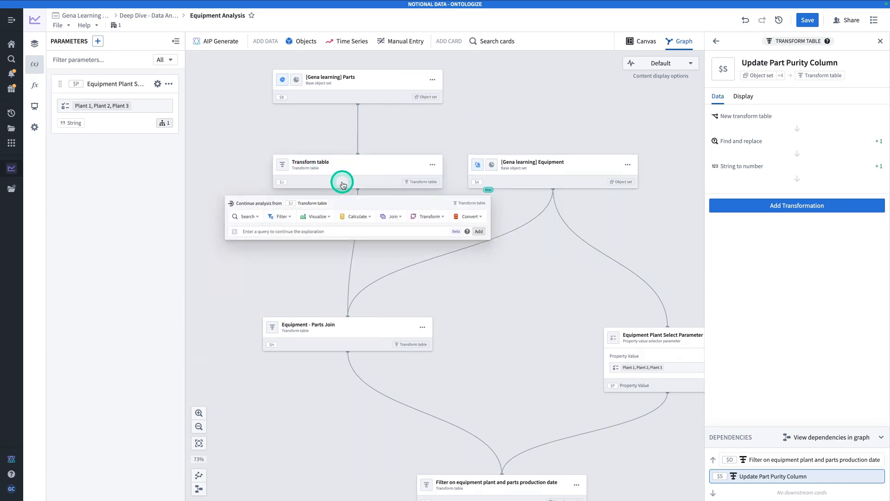
drag(475, 119, 451, 103)
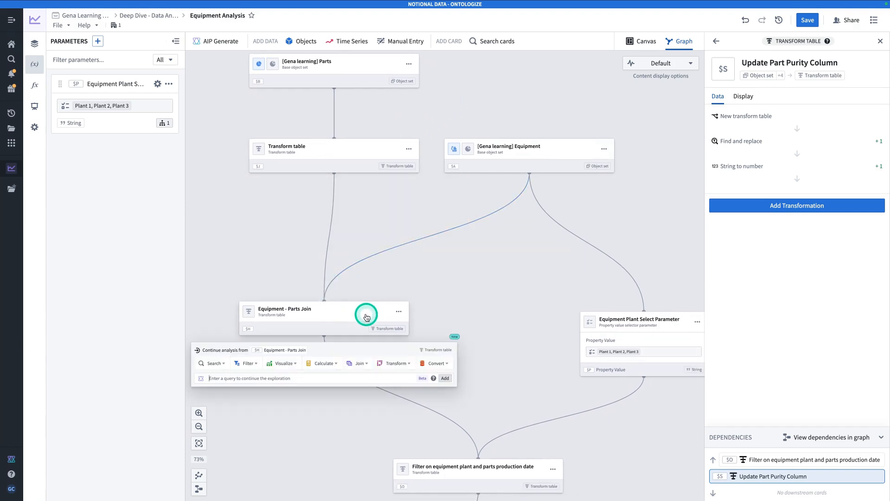
mouse_move(314, 147)
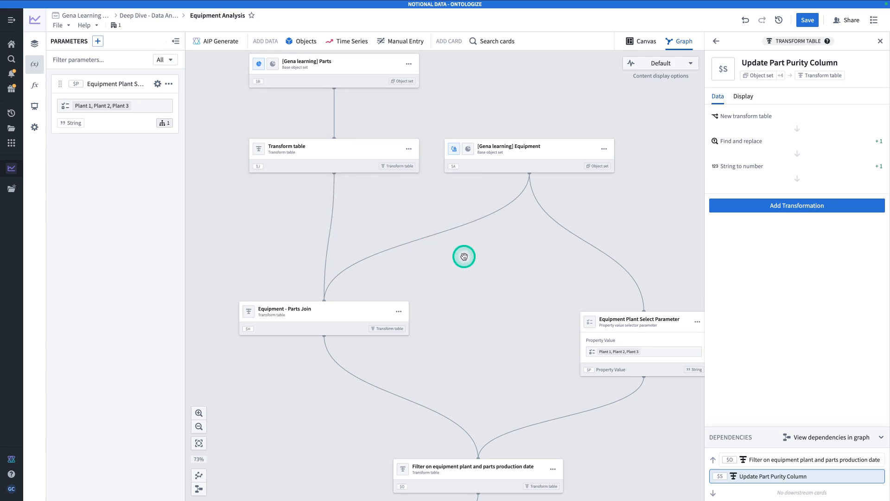
Trace in the graph how the join and the plant parameter lead through the filter to Update Part Purity Column.
drag(464, 256, 412, 181)
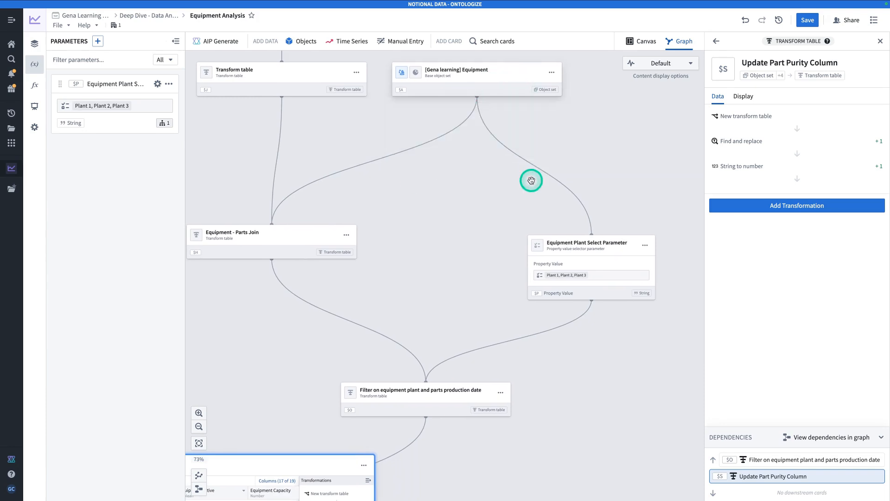
mouse_move(602, 252)
drag(575, 391, 671, 228)
scroll(672, 223, down, 1)
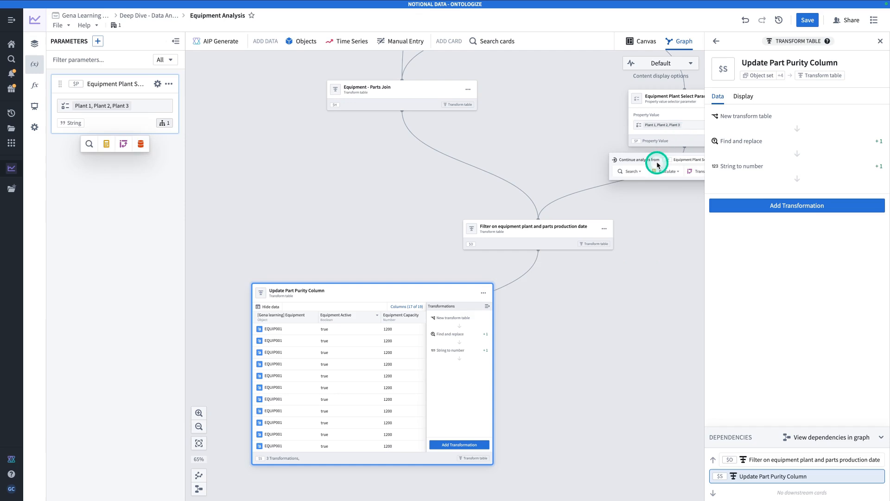
mouse_move(409, 377)
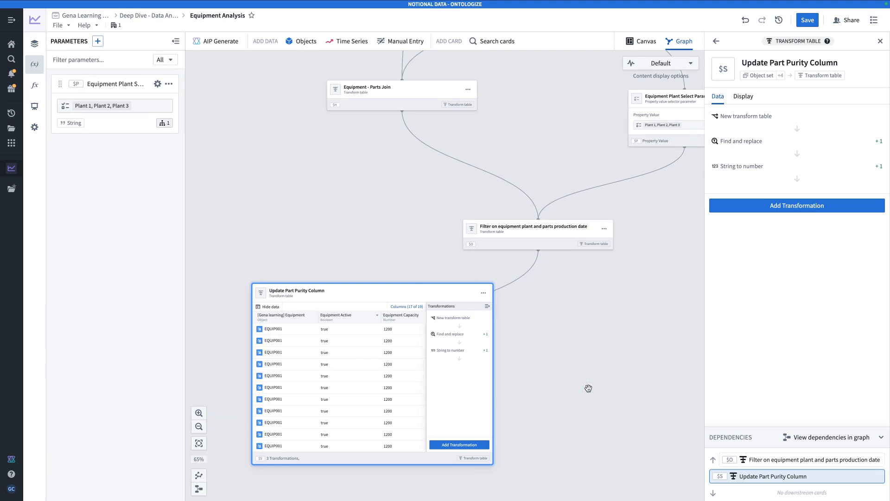
scroll(589, 388, down, 2)
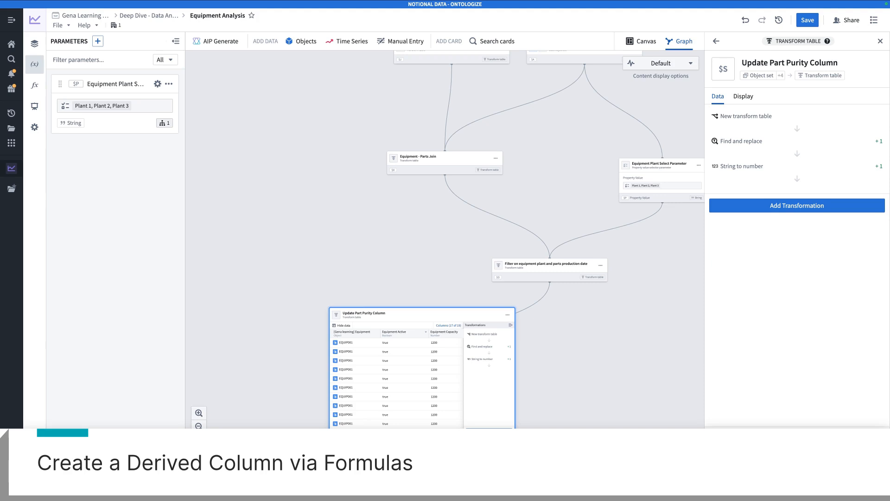
Return to the canvas and add a Group by transformation to the Update Part Purity Column table.
click(640, 42)
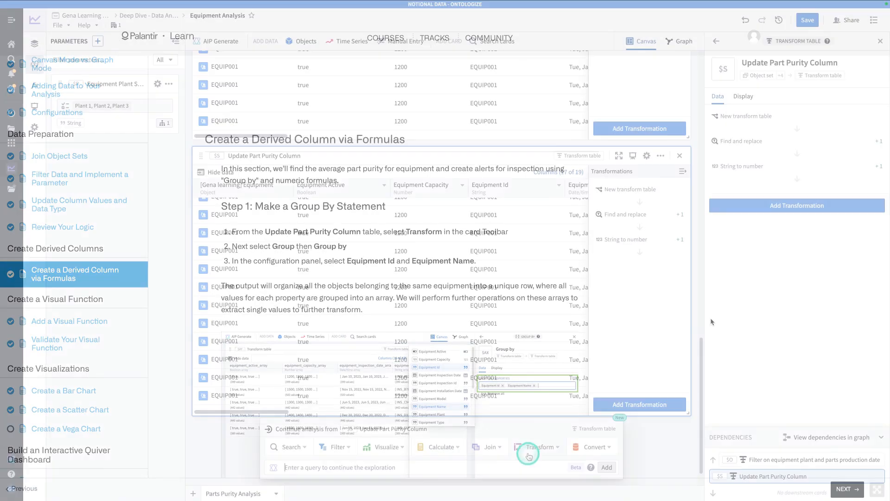
click(534, 450)
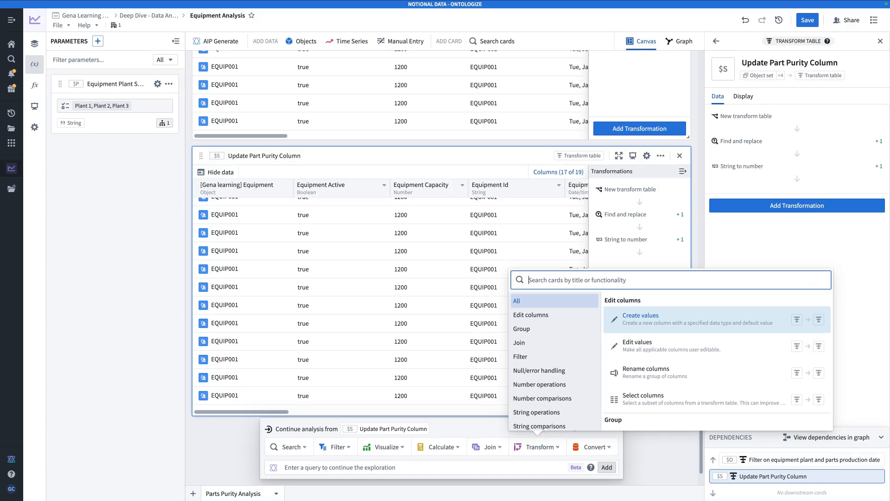
text(group by)
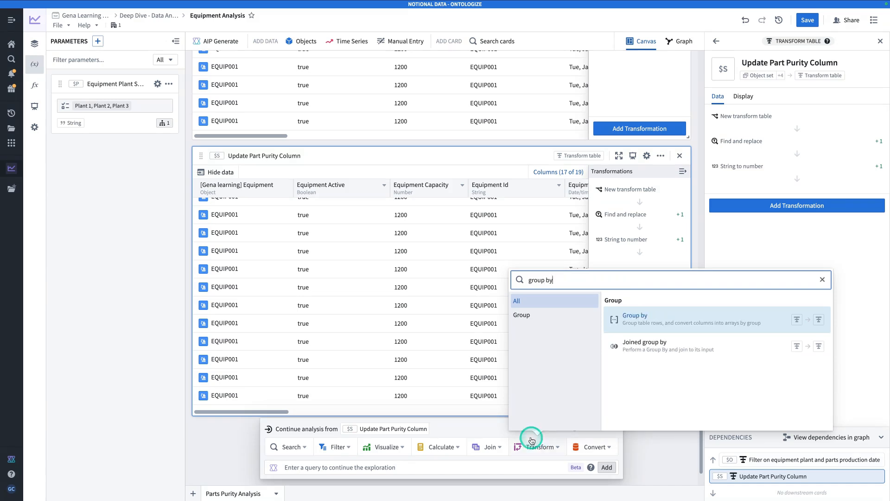
click(738, 327)
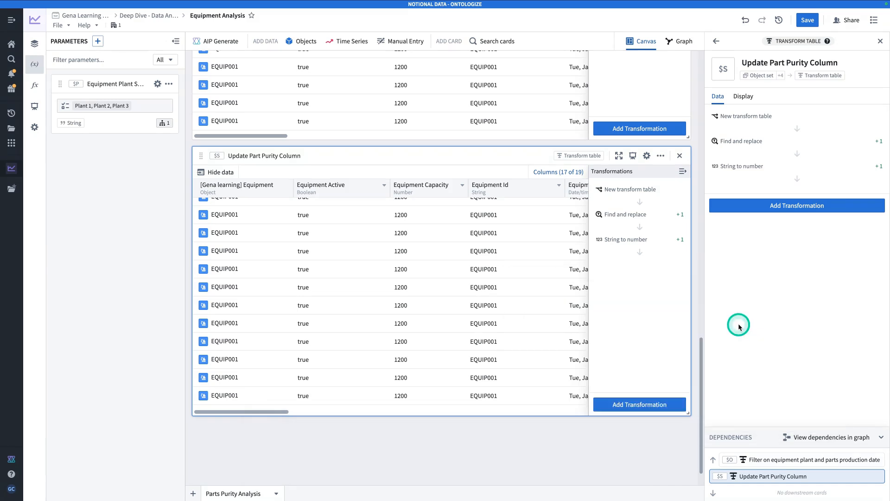
Set the Group by properties to Equipment Id and Equipment Name.
click(777, 127)
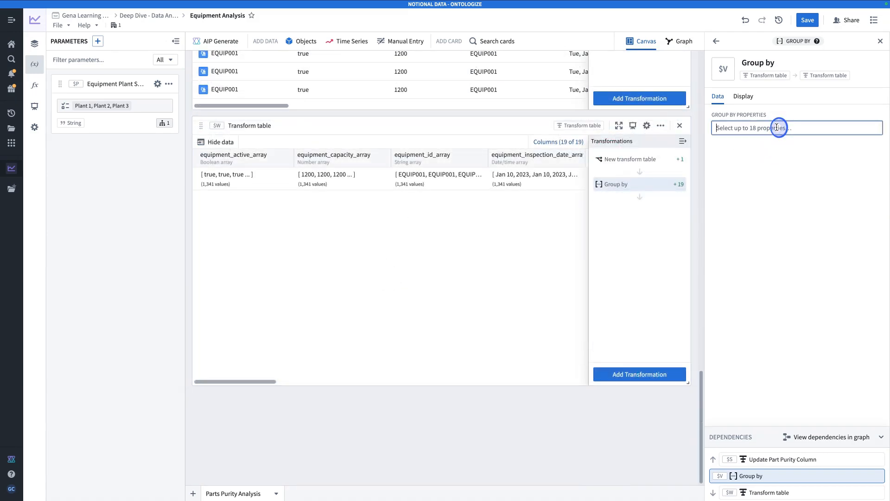
click(631, 95)
text(equipment na)
key(Return)
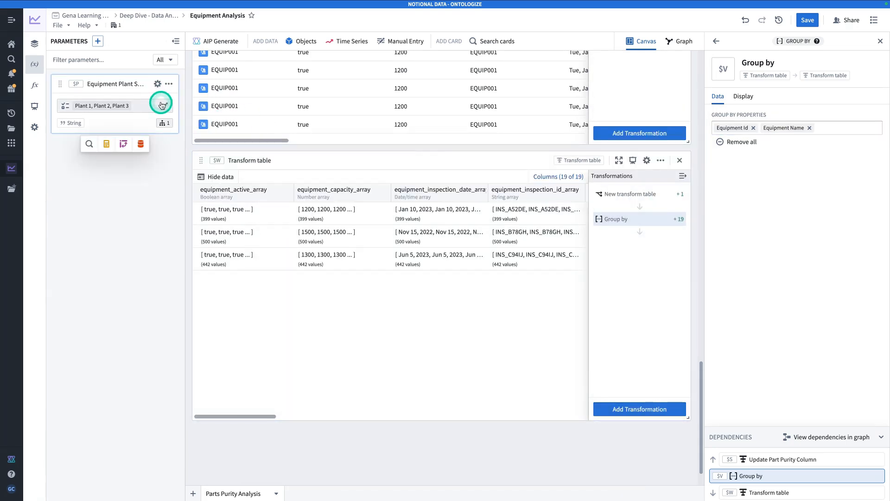
Clear all selected plants from the Equipment Plant Select Parameter and look through the grouped table's array columns.
click(164, 108)
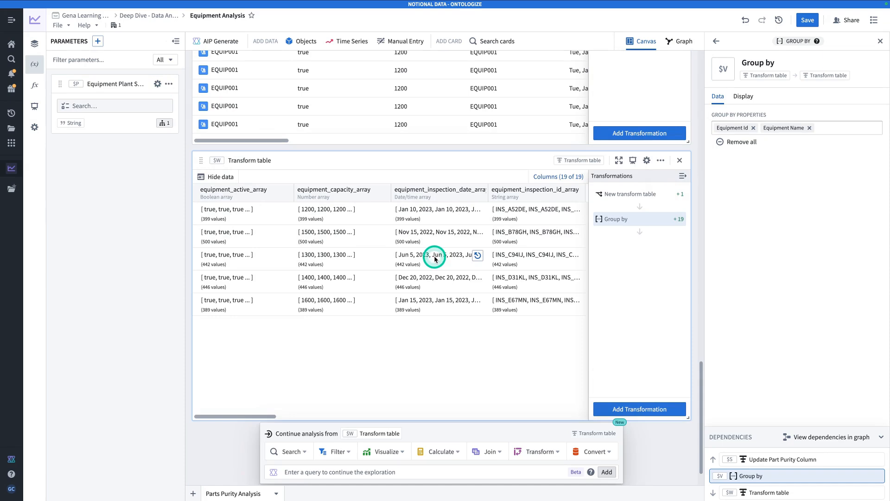
scroll(434, 257, right, 10)
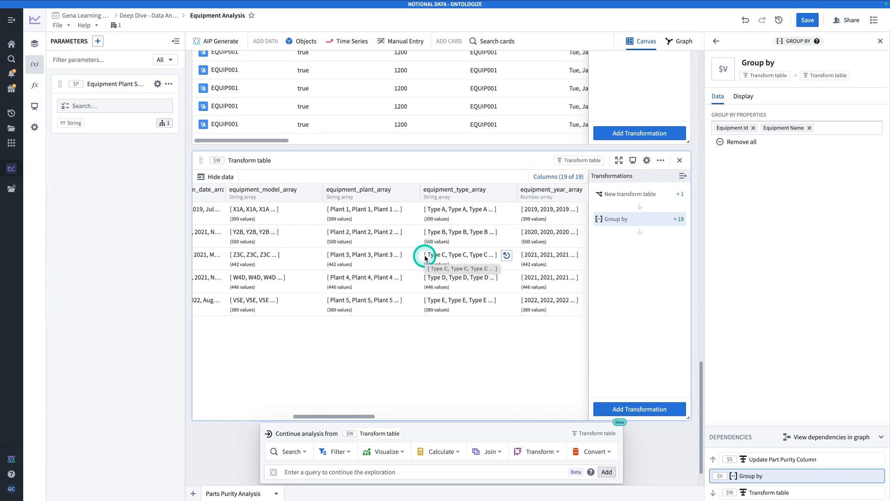
Add a Number array aggregation transformation to the table grouped by equipment.
scroll(424, 255, right, 3)
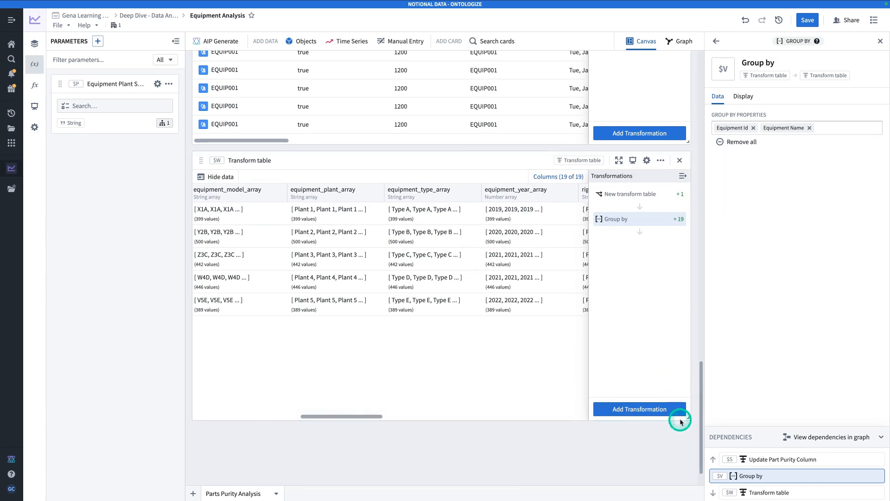
click(667, 412)
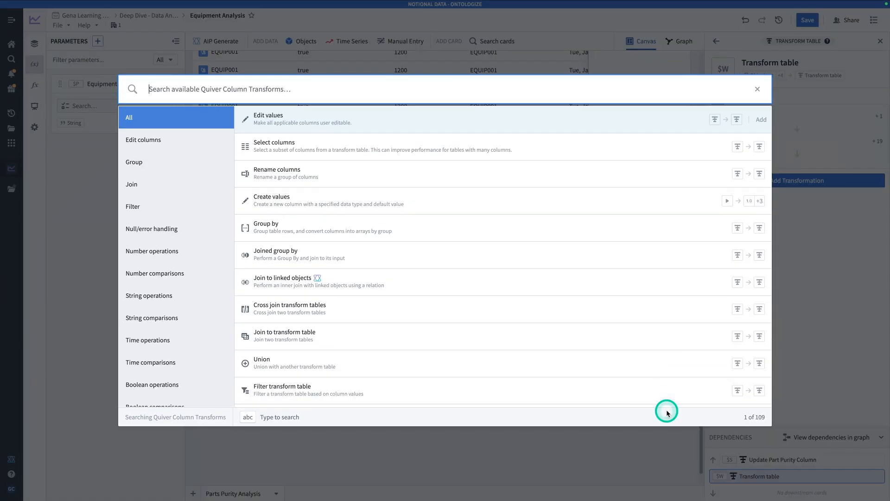
text(number arra)
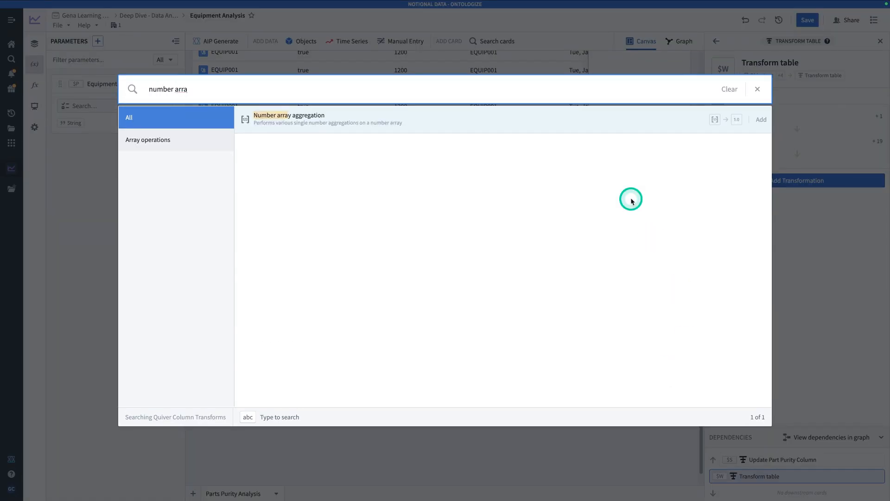
click(617, 124)
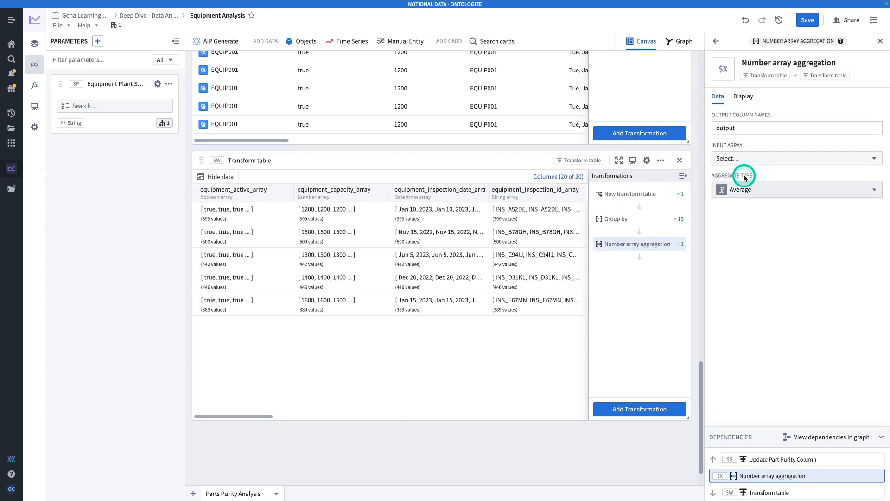
Name the aggregation's output column avg_purity and use Part Purity_group as its input array.
click(783, 129)
mouse_move(656, 132)
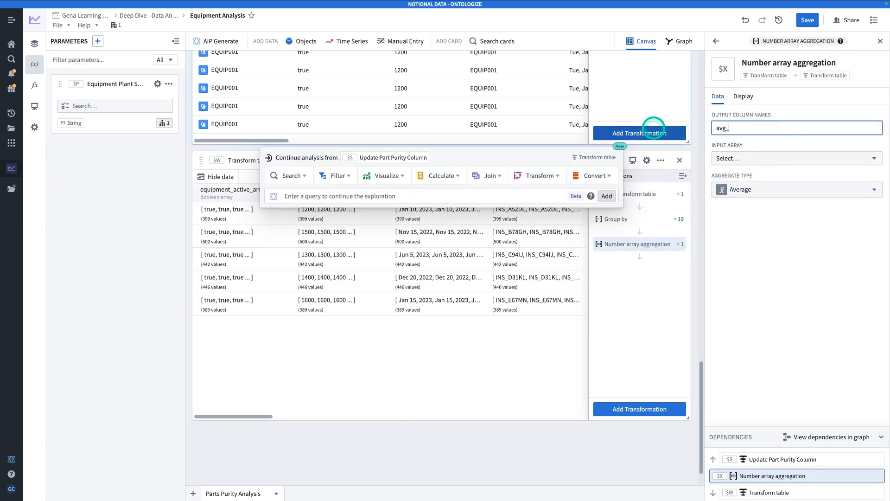
text(avg_purity)
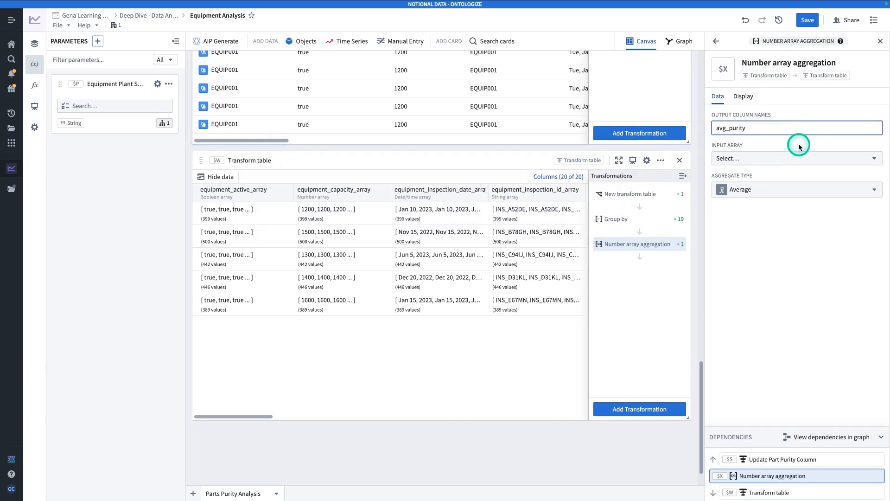
click(804, 160)
text(pur)
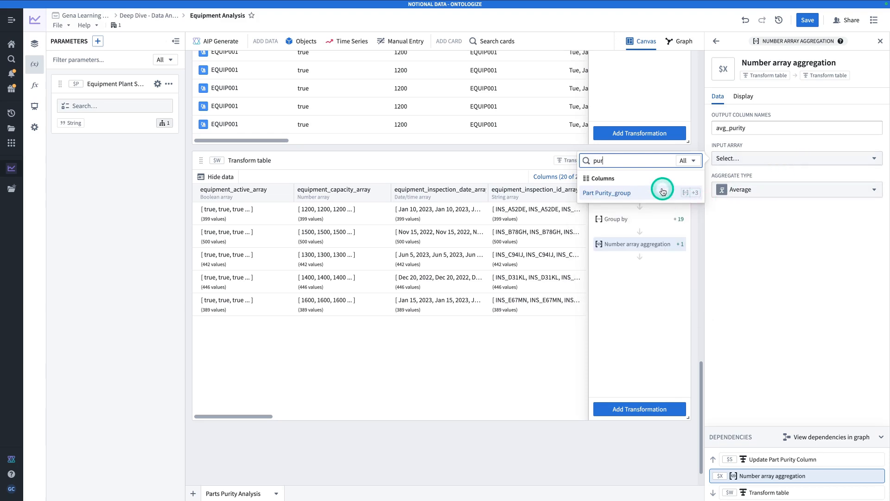
click(657, 195)
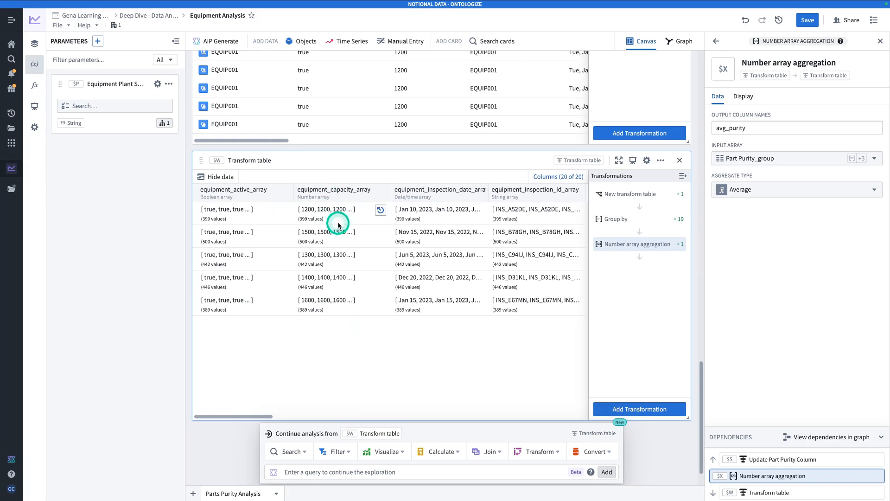
Add an Array start transformation to the grouped table with output column capacity and input array equipment_capacity_array.
click(642, 405)
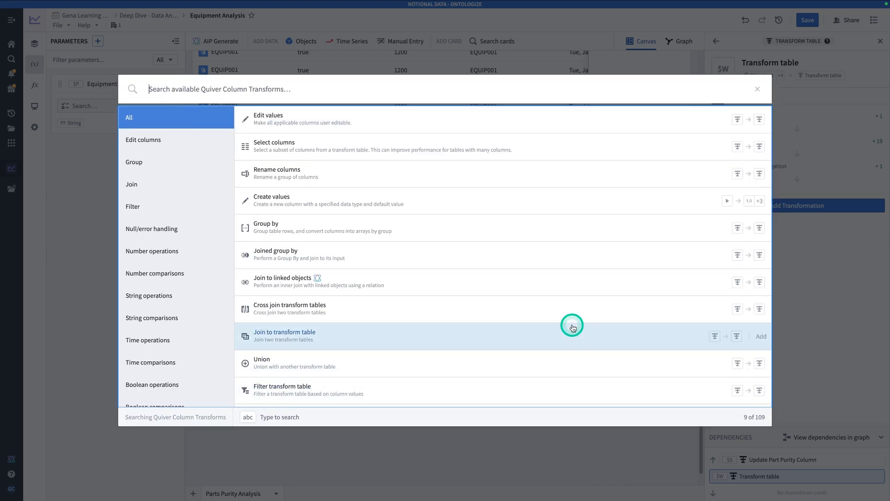
text(array sta)
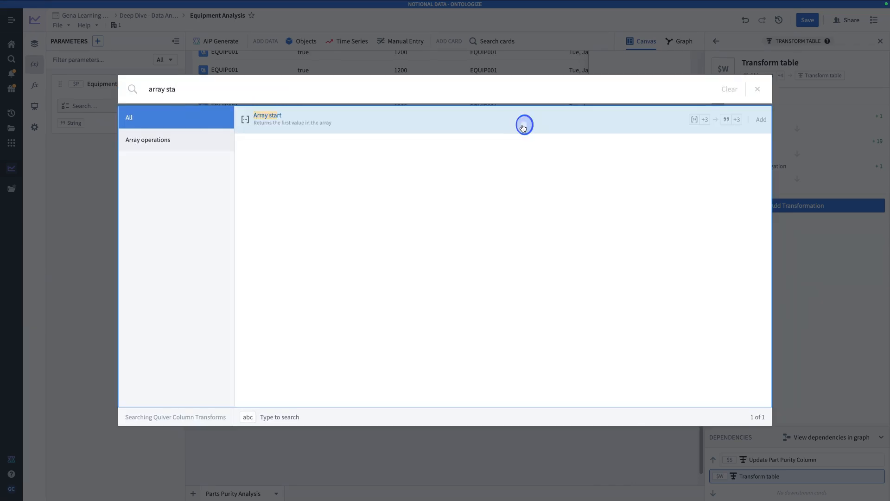
click(523, 126)
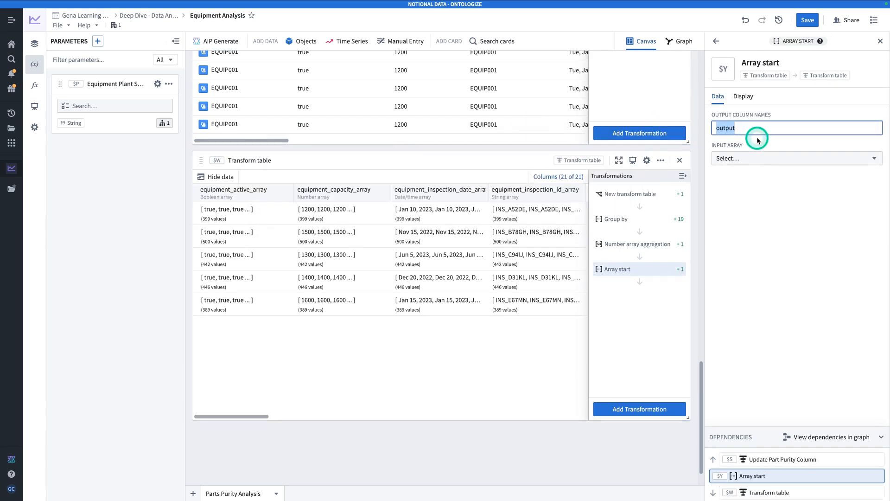
text(capacity)
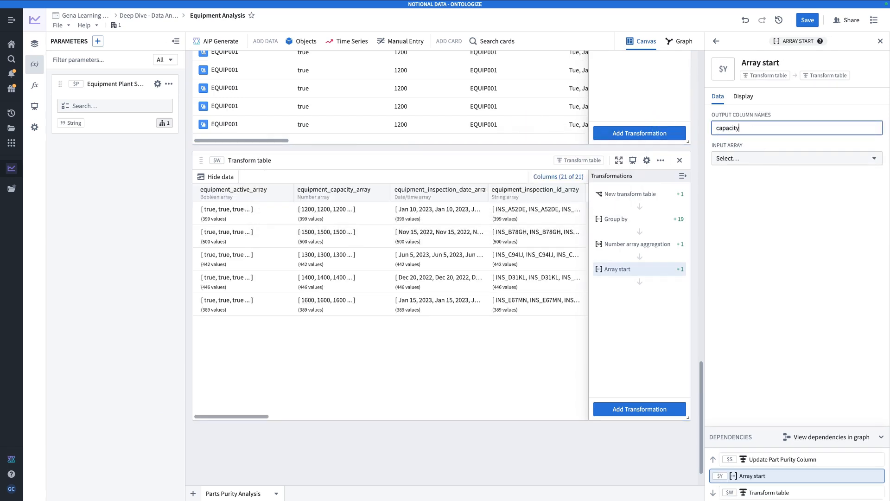
click(747, 160)
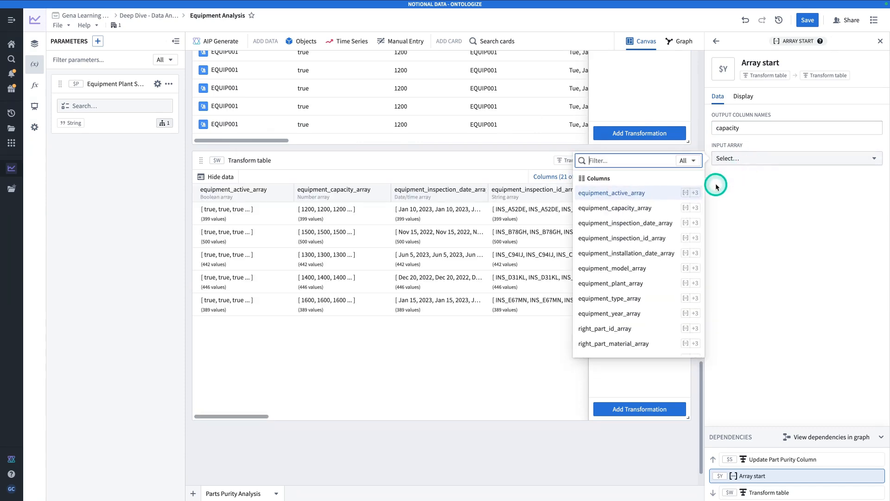
click(654, 208)
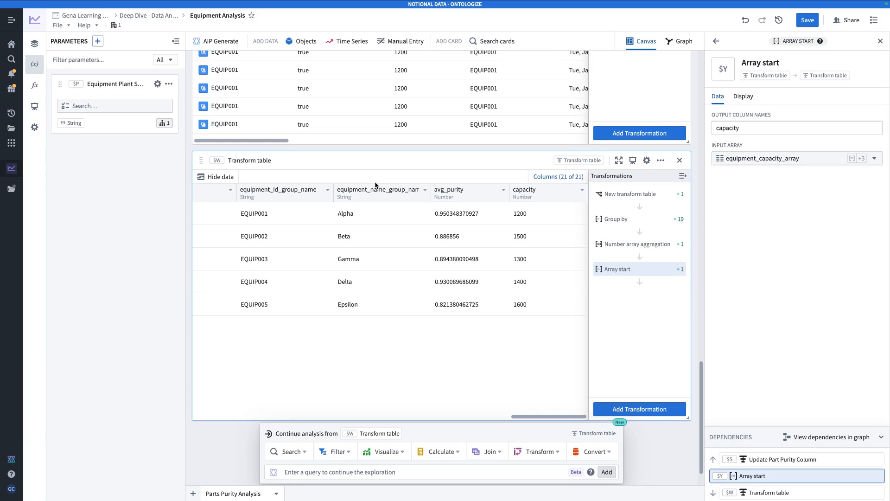
Add a Numeric formula transformation to the grouped table after Array start.
scroll(375, 184, down, 1)
scroll(339, 132, up, 1)
scroll(453, 225, left, 5)
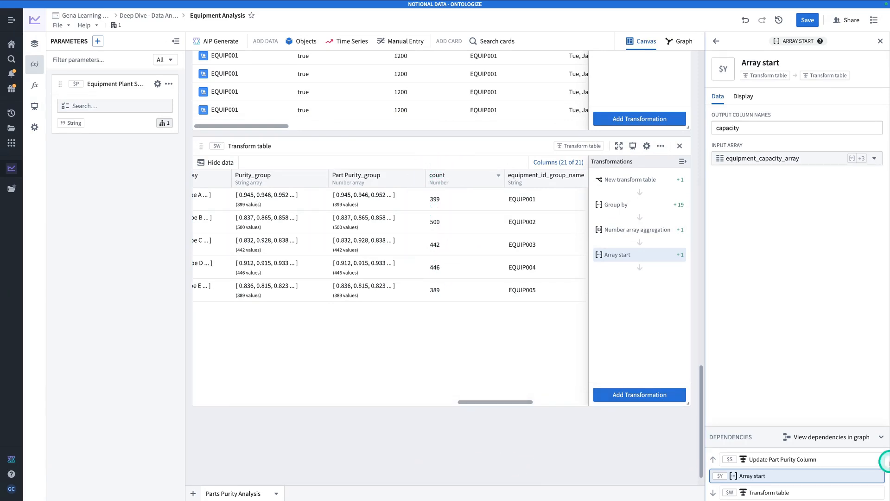
click(617, 395)
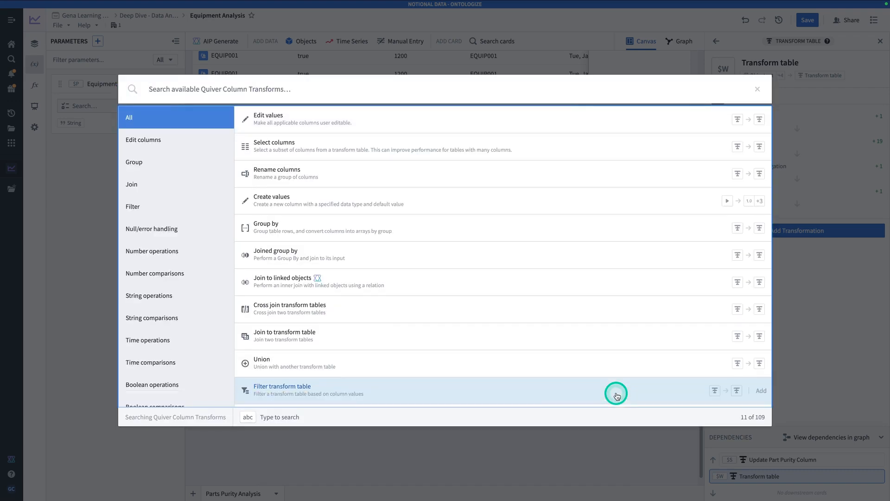
text(numeric)
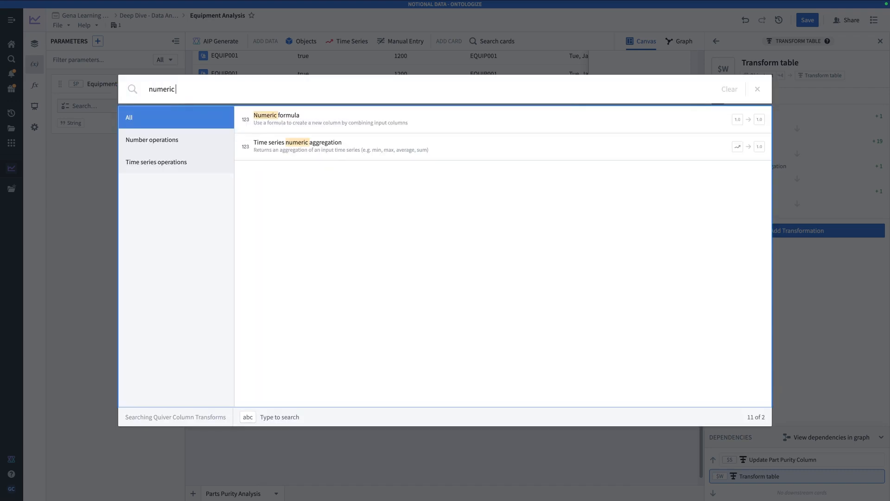
text( for)
click(691, 127)
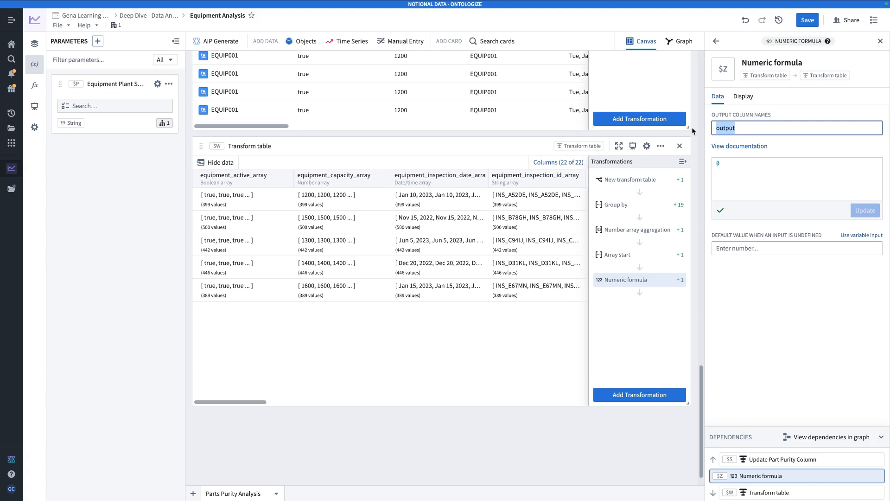
text(actual_percent_output)
key(Tab)
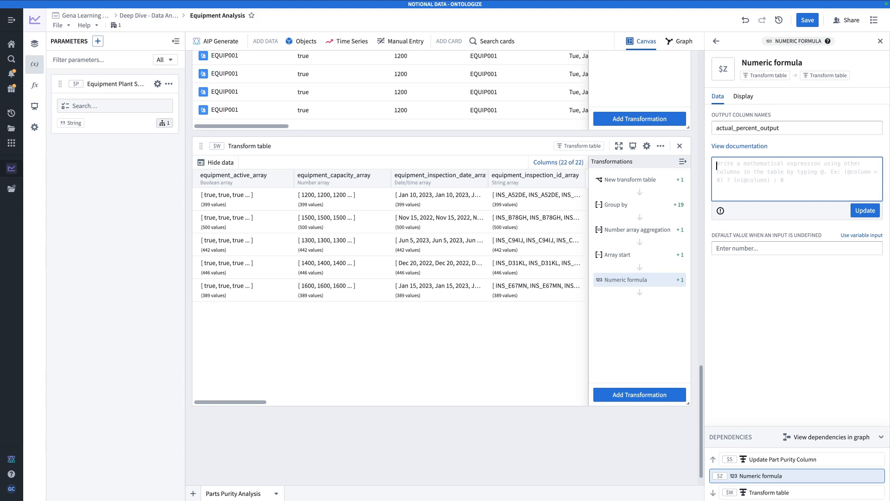
text(@)
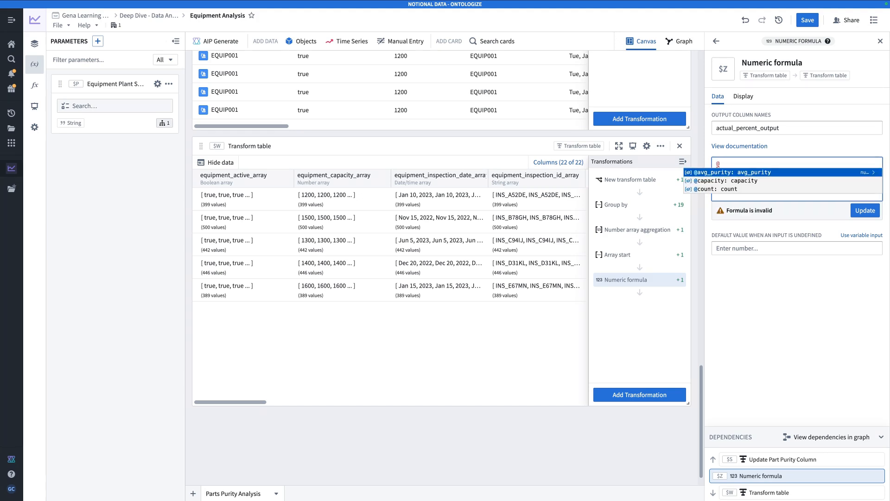
click(733, 188)
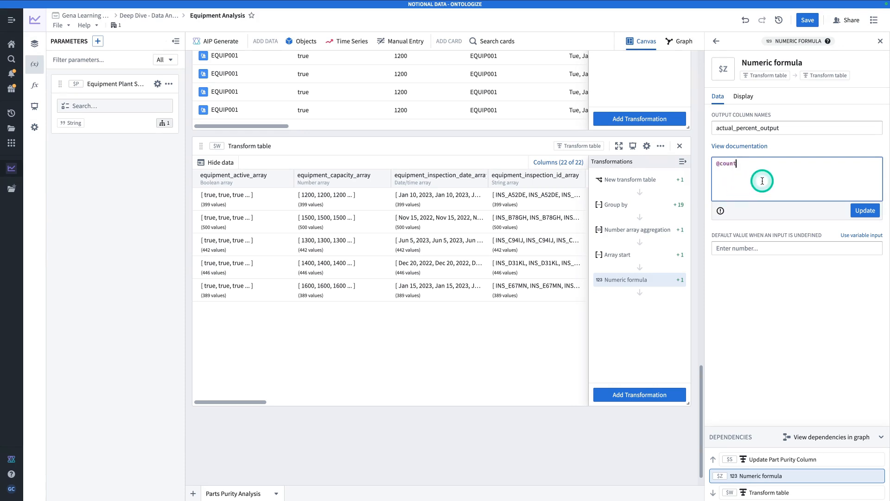
text(/@c)
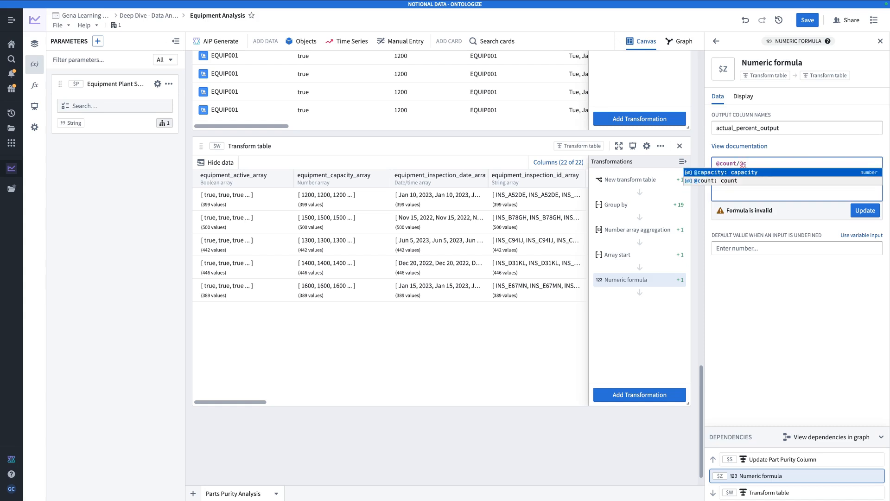
click(773, 180)
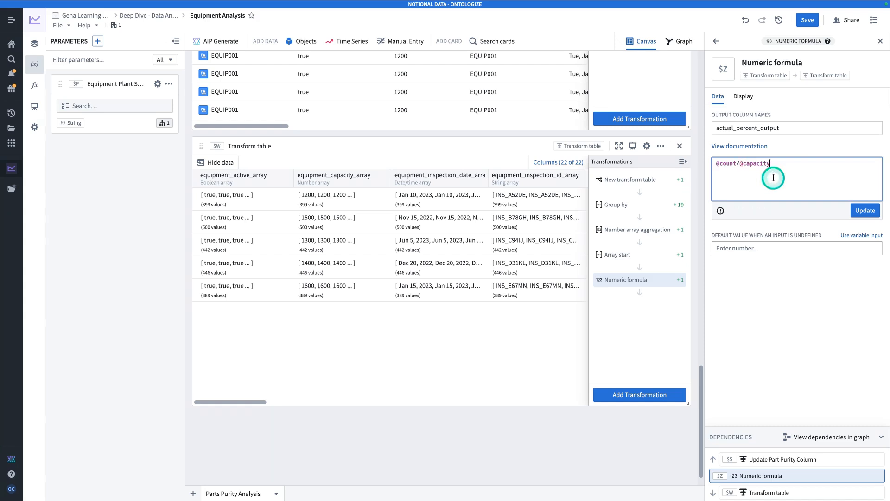
click(865, 211)
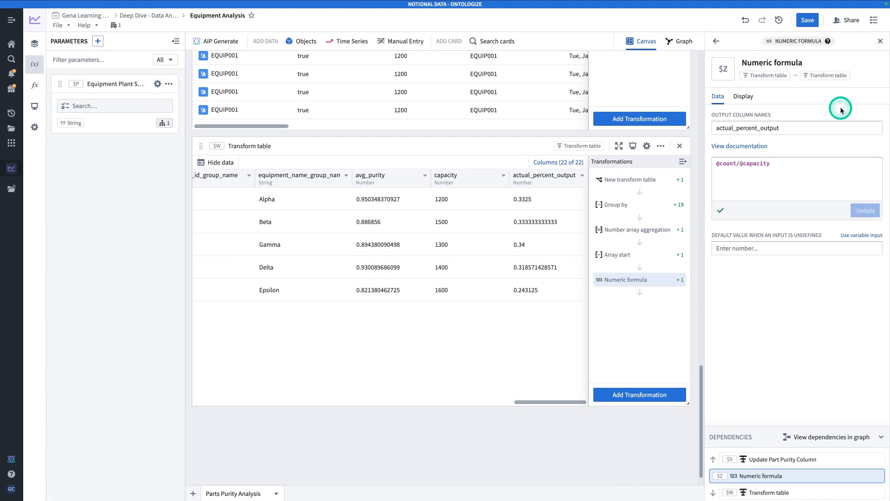
Rename the grouped transform table as Aggregated Parts Summary.
click(647, 146)
click(761, 64)
triple_click(760, 66)
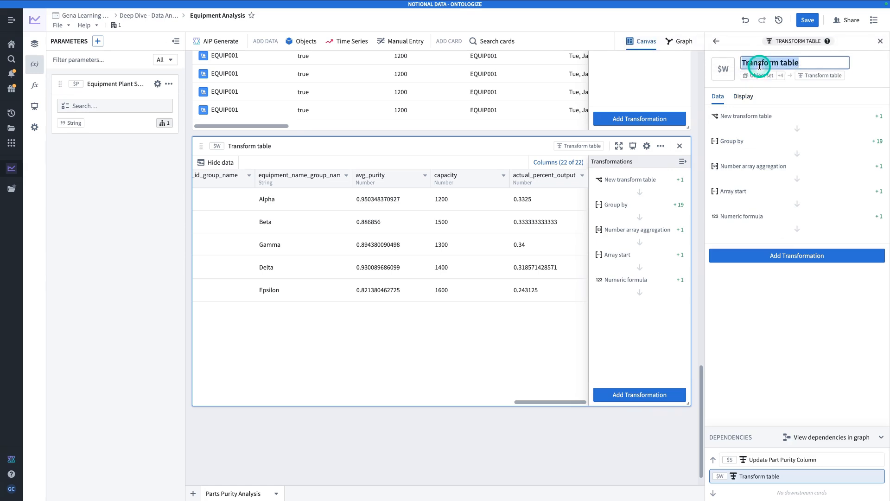
text(Aggregated Pa)
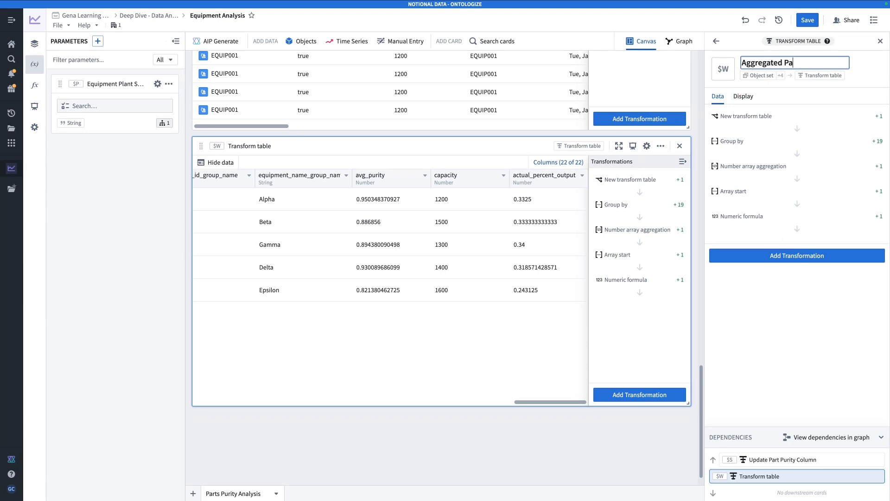
text(rts Summary)
key(Return)
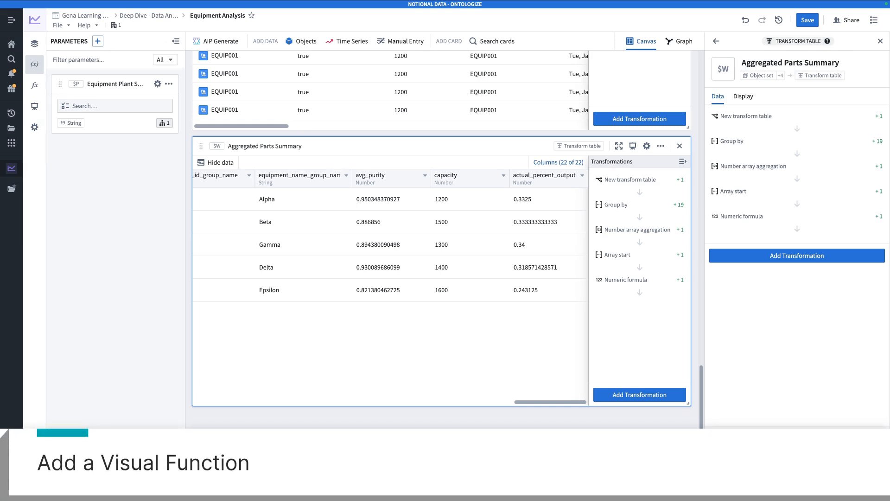
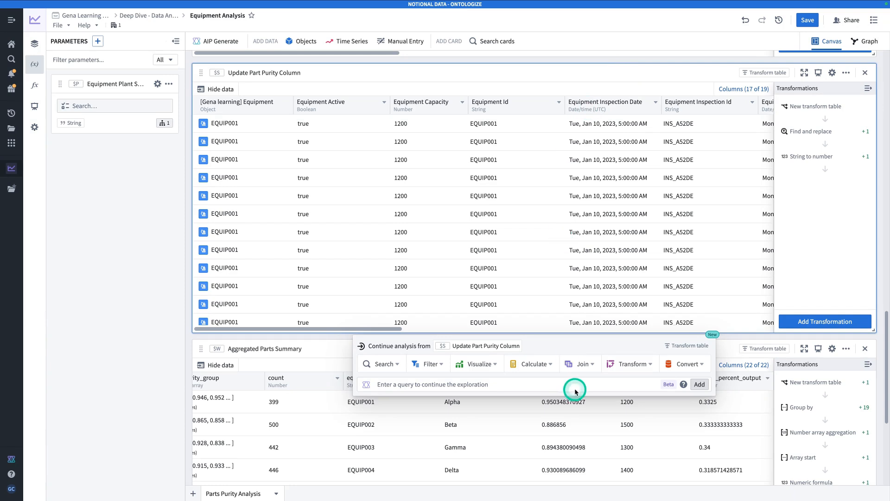
Add a Transform table aggregation card from Update Part Purity Column that calculates the Average of the Part Purity column.
click(526, 364)
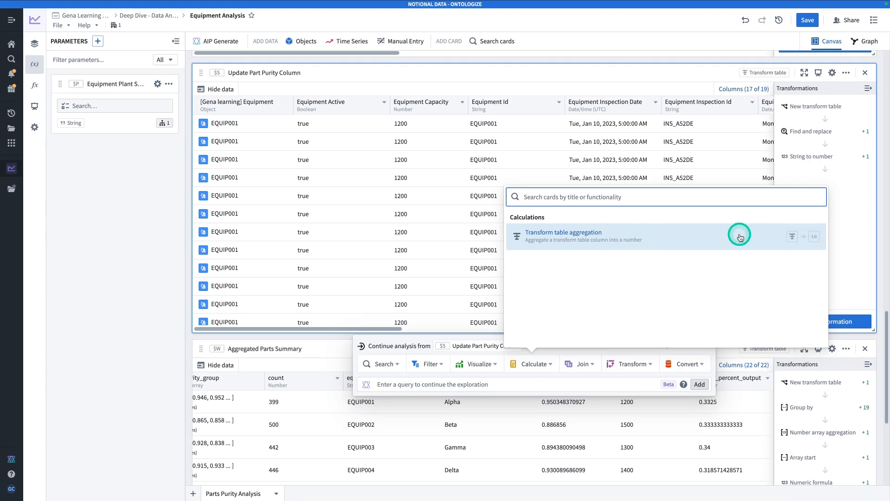
click(674, 242)
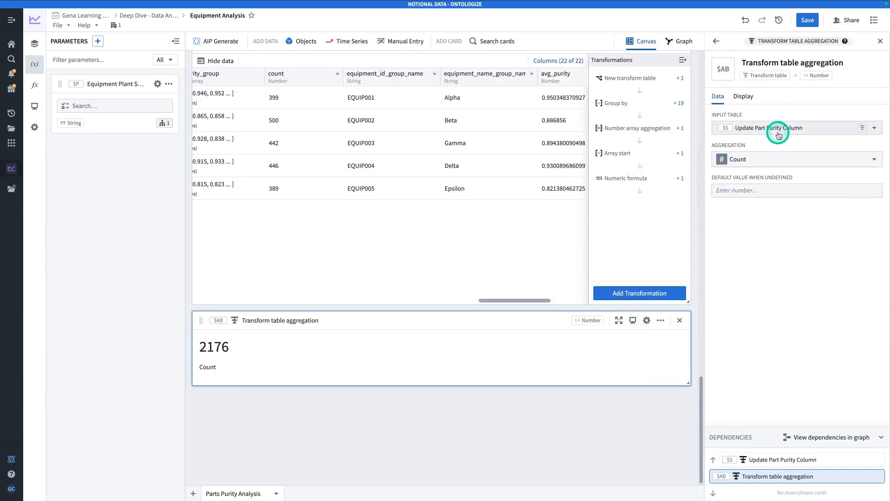
click(793, 158)
click(760, 209)
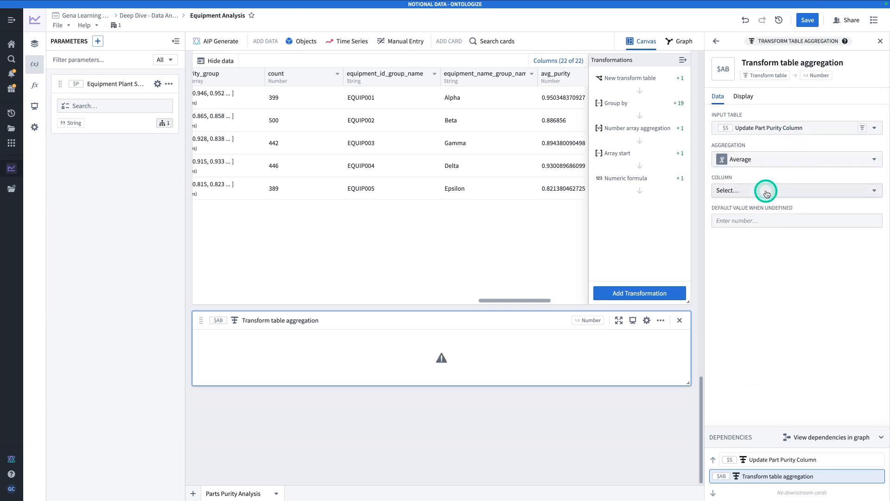
click(766, 192)
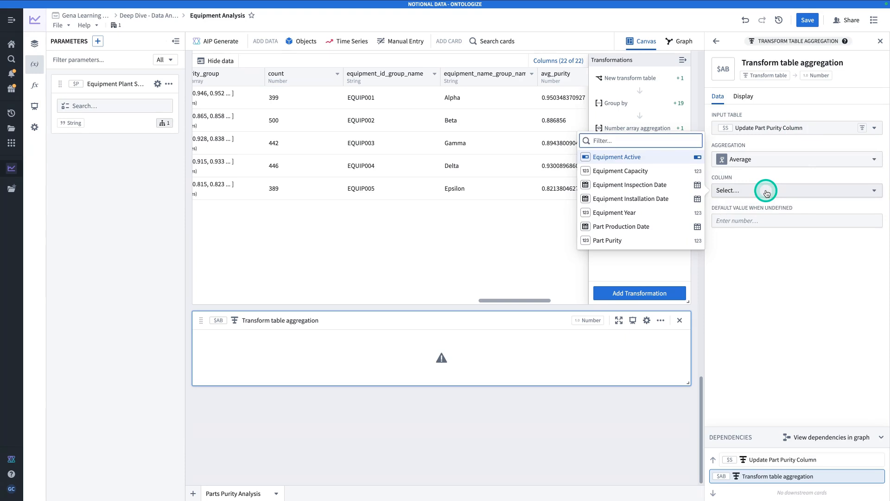
text(part)
click(669, 211)
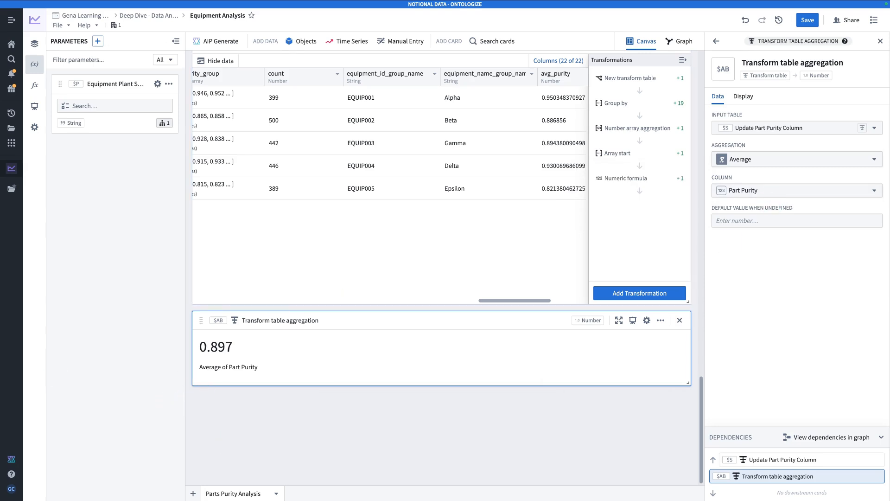
Rename the Transform table aggregation card as Average Part Purity.
click(786, 62)
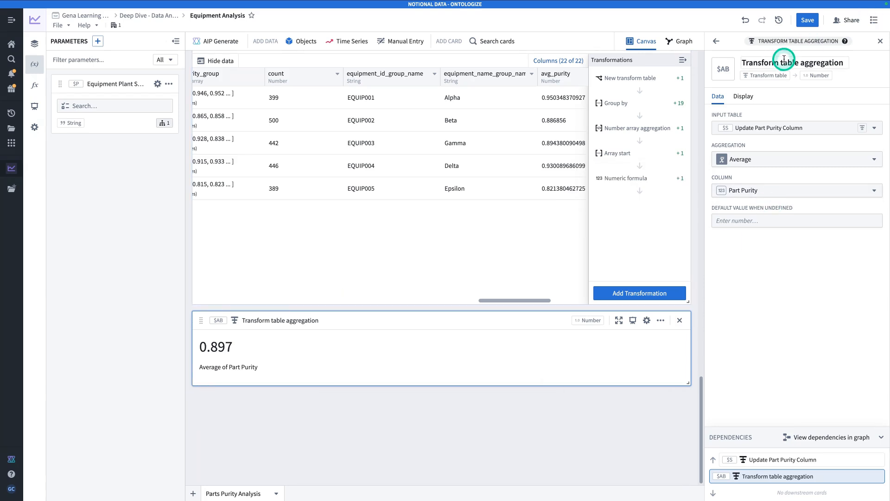
triple_click(786, 64)
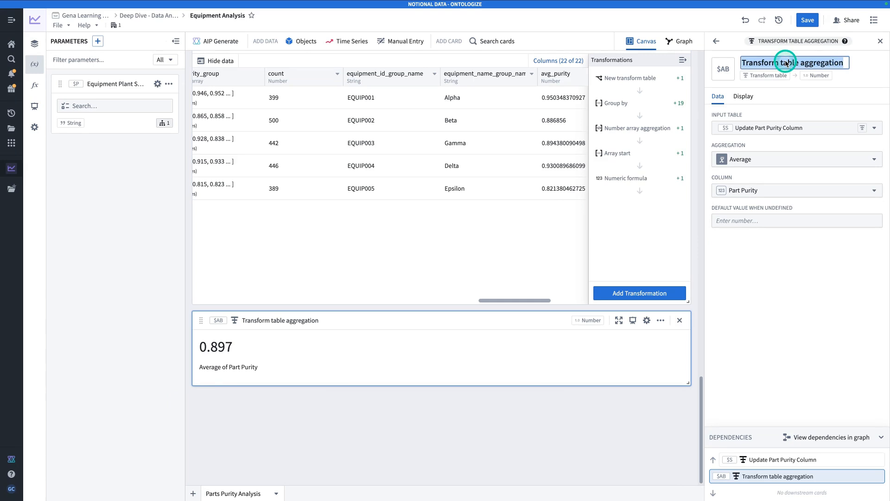
text(Average)
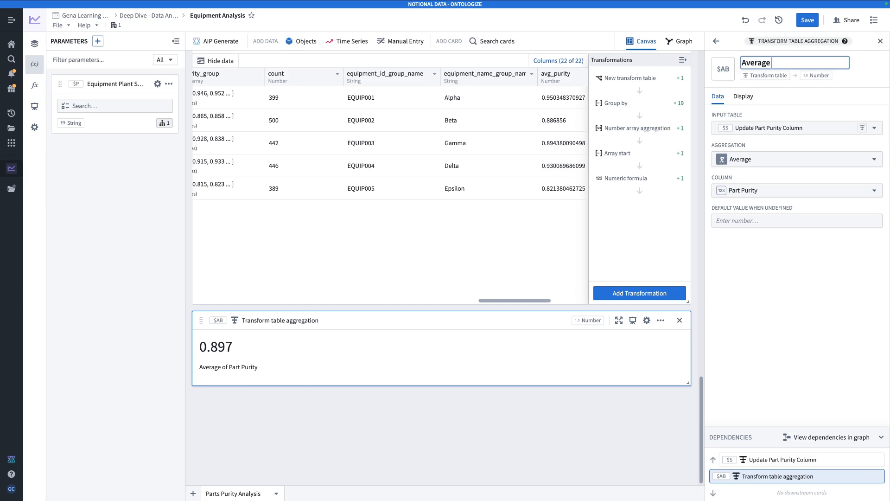
text( Part Purity)
key(Return)
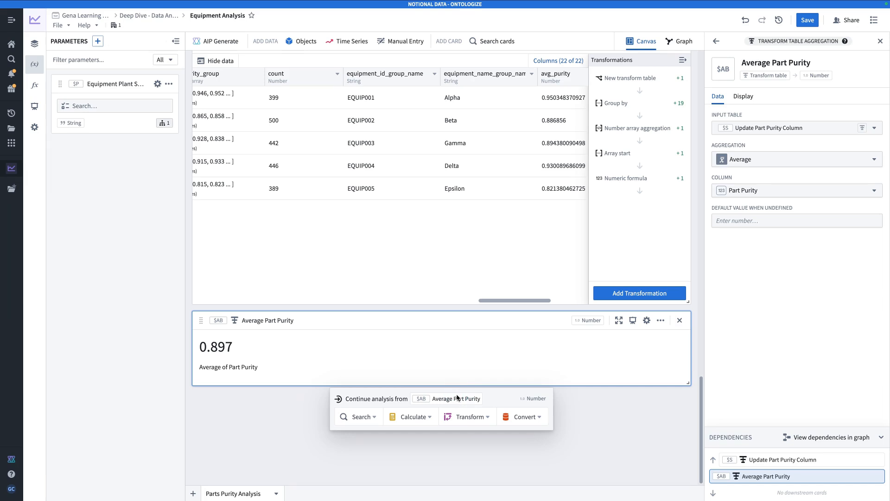
Create a new visual function and set the Average Part Purity node as its output.
click(36, 86)
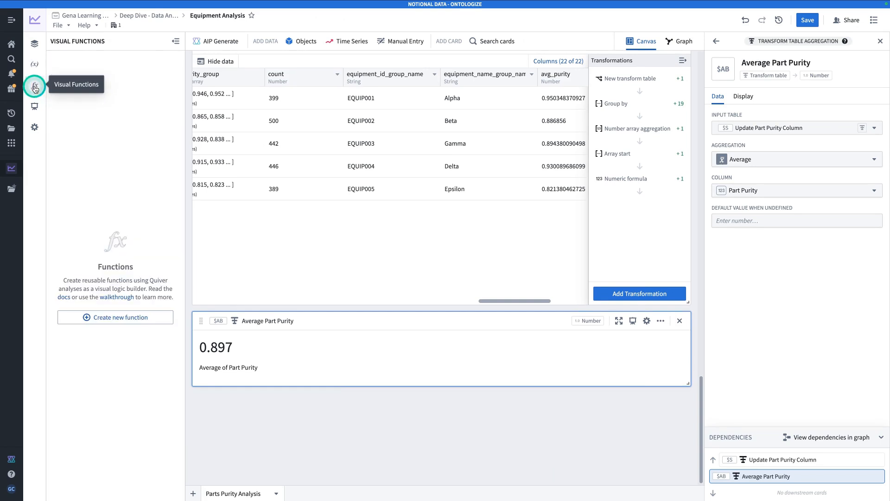
click(95, 319)
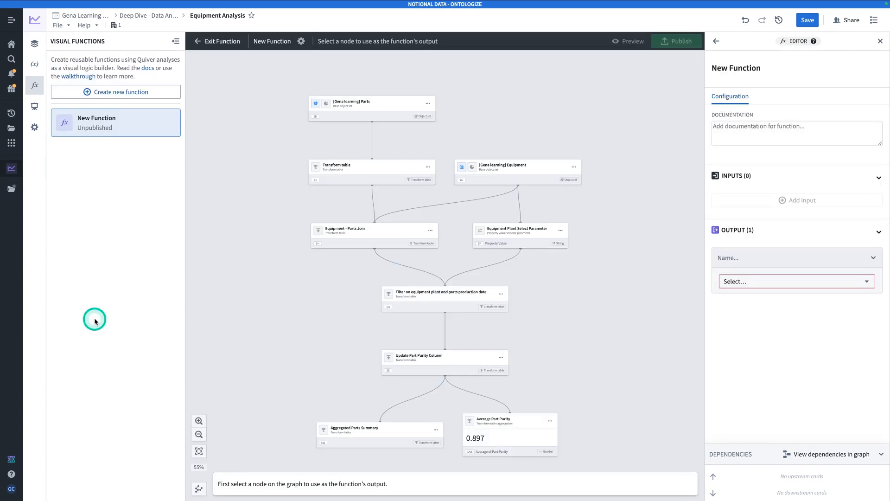
drag(218, 332, 227, 295)
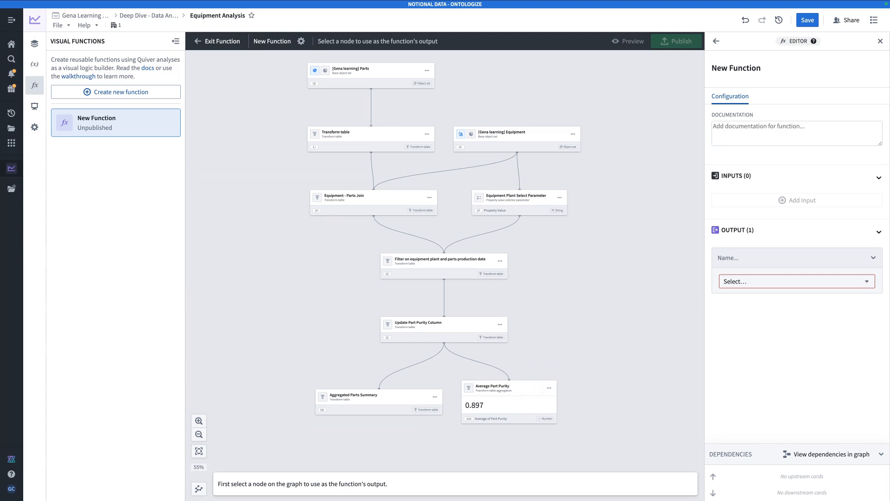
click(514, 405)
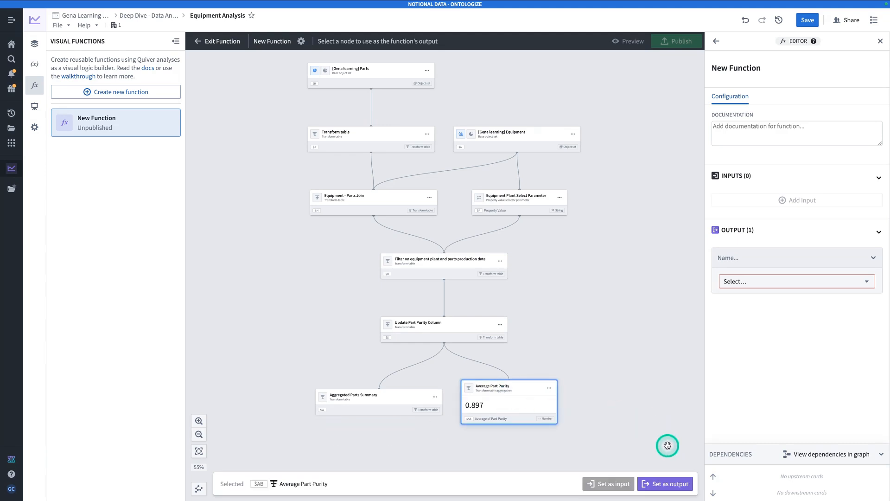
click(670, 485)
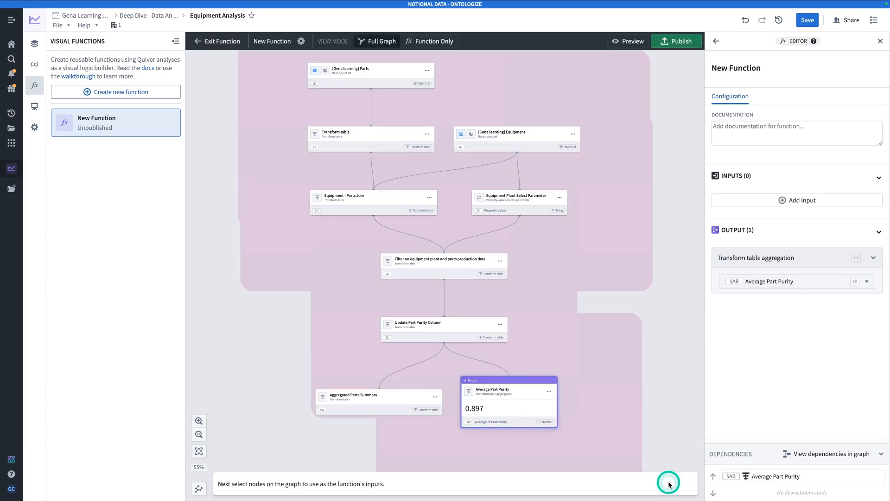
Set the Parts base object set node as the function's input.
drag(676, 114, 676, 173)
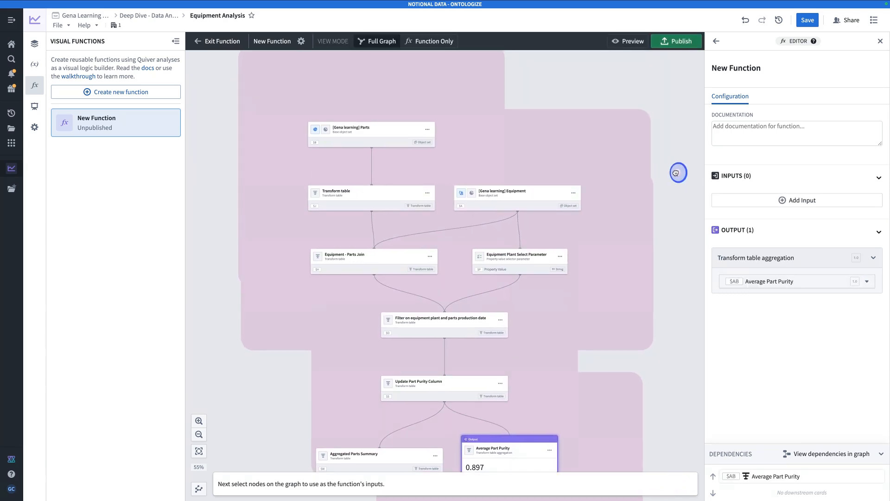
click(394, 131)
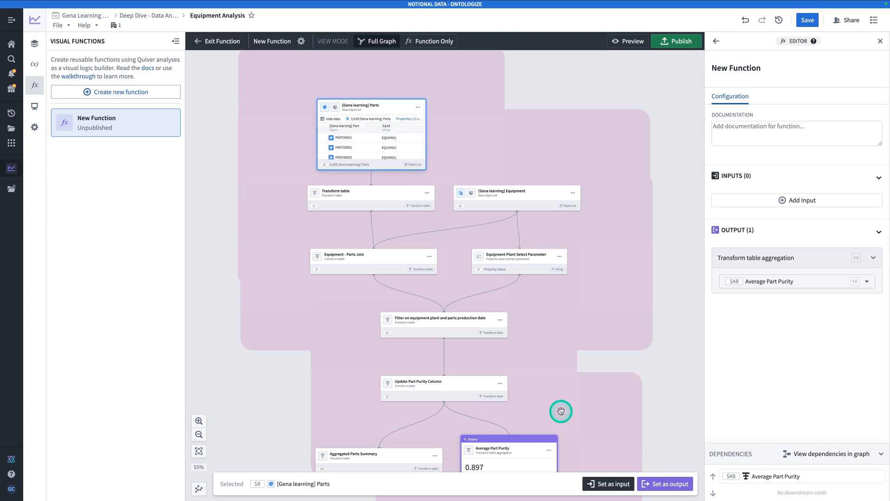
click(618, 484)
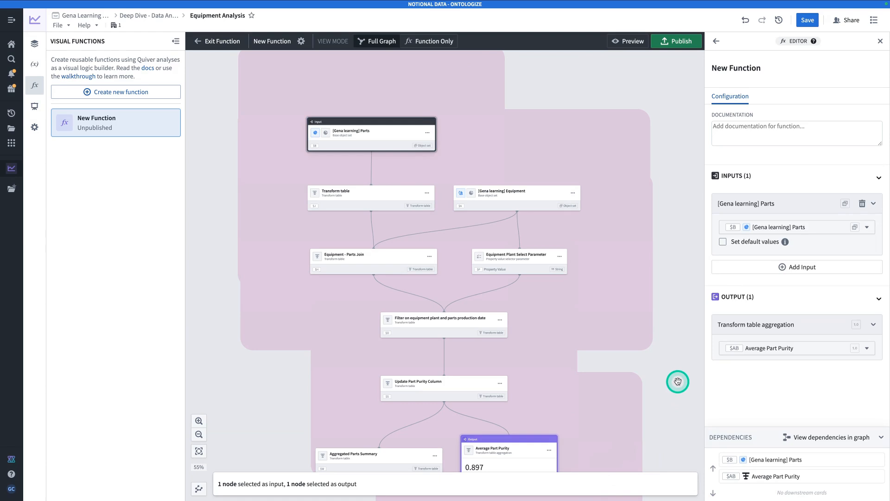
Rename the new function with the author's first name followed by _avg_parts_purity_function.
double_click(751, 69)
triple_click(751, 70)
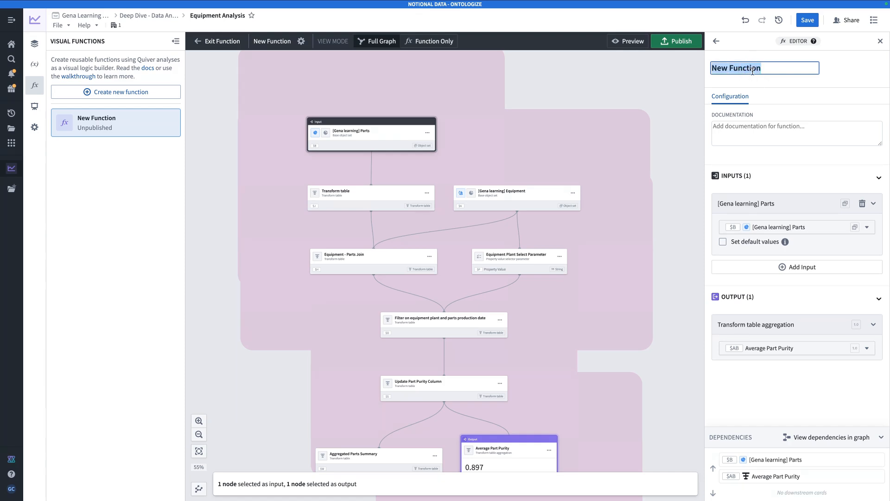
text(Gena_avg)
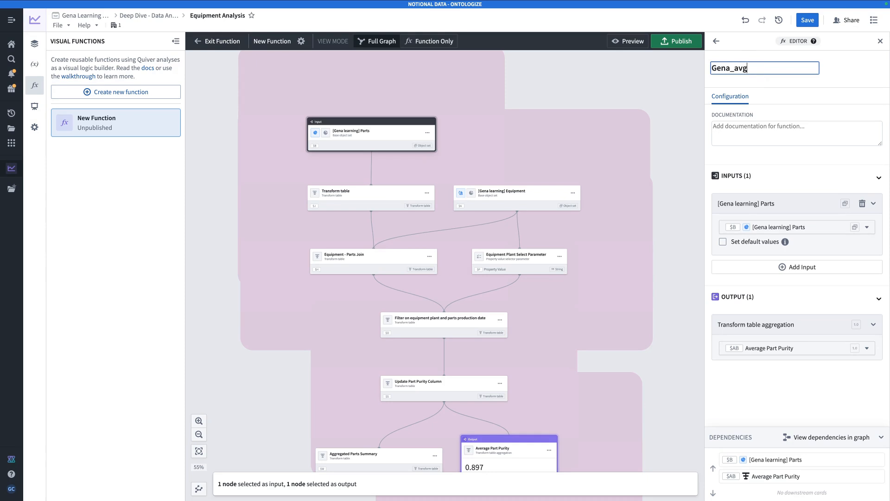
text(_parts_purity_function)
key(Return)
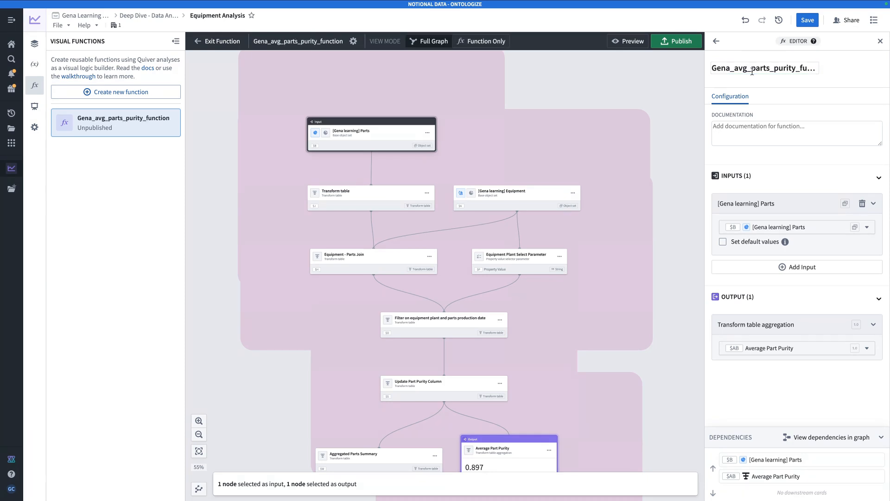
Publish the average parts purity function and exit the function editor.
click(668, 41)
click(543, 297)
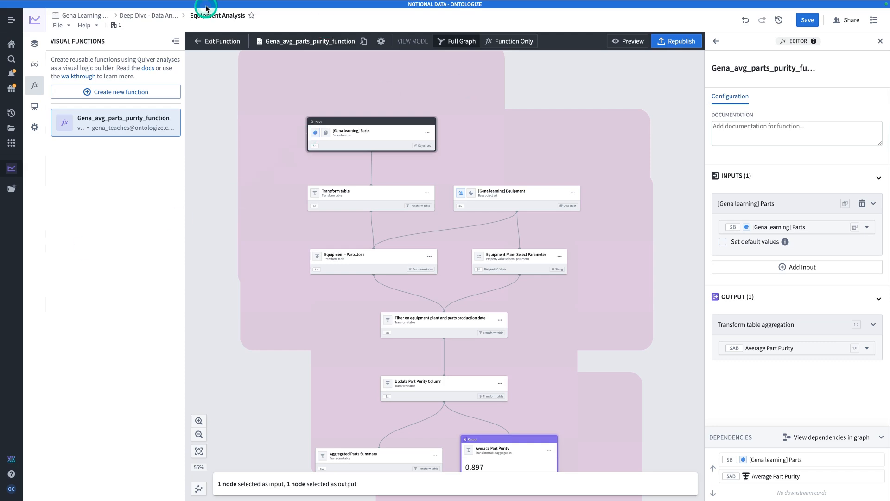
scroll(215, 53, up, 1)
click(202, 43)
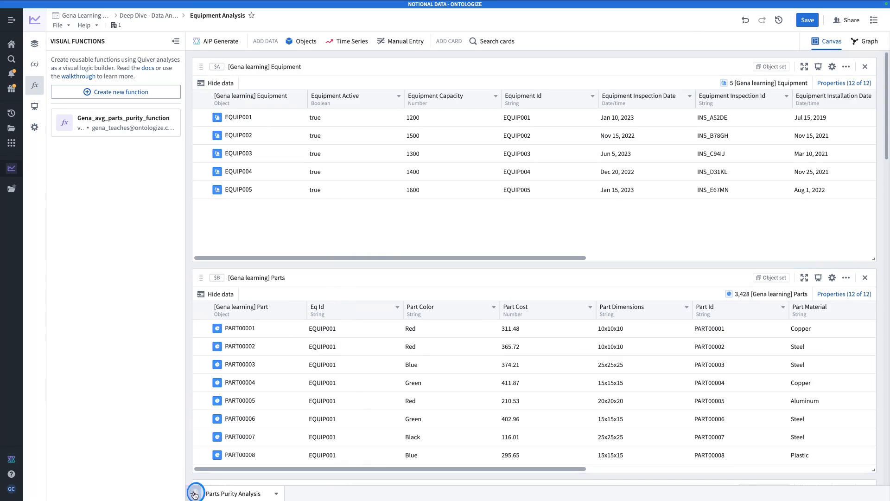
Add a new canvas to the analysis and place the Parts object set on it.
click(195, 495)
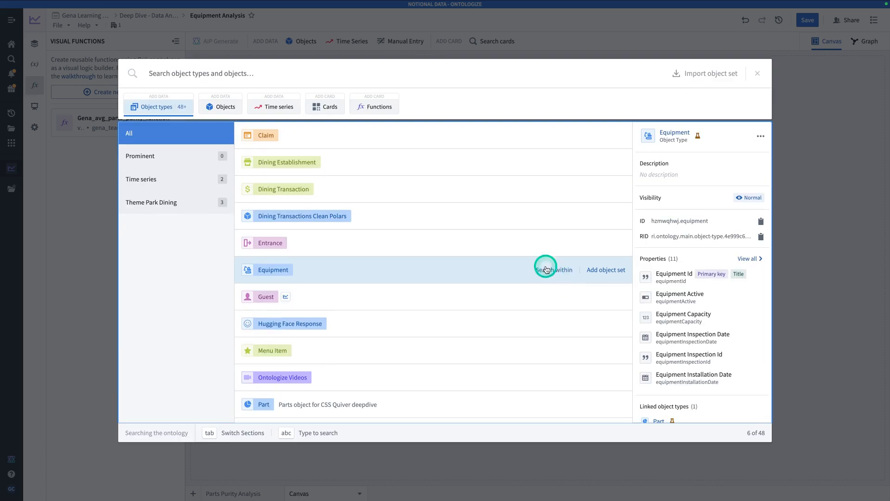
text(part)
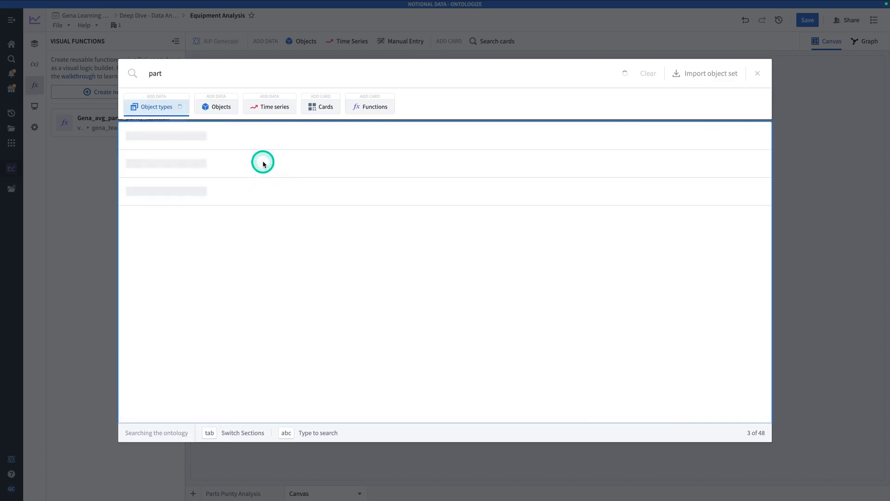
click(292, 154)
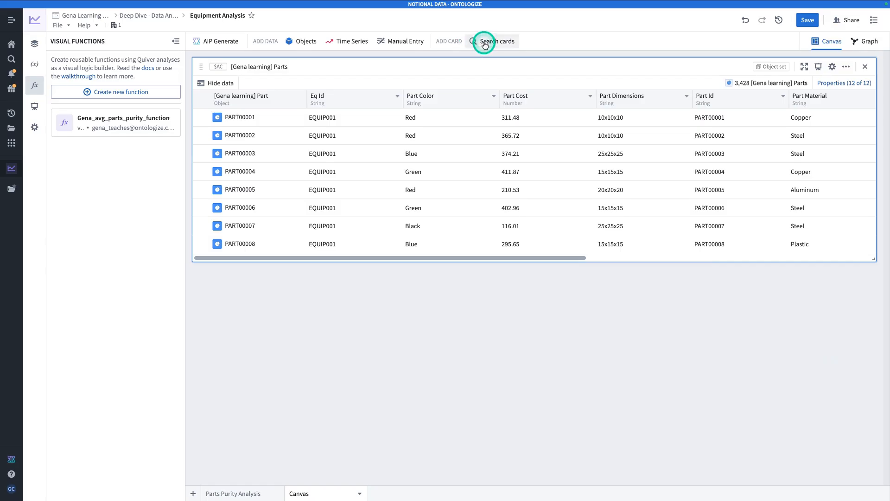
Add the published average parts purity function as a card, using the new canvas's Parts object set as input with Auto-update enabled.
click(483, 41)
click(380, 110)
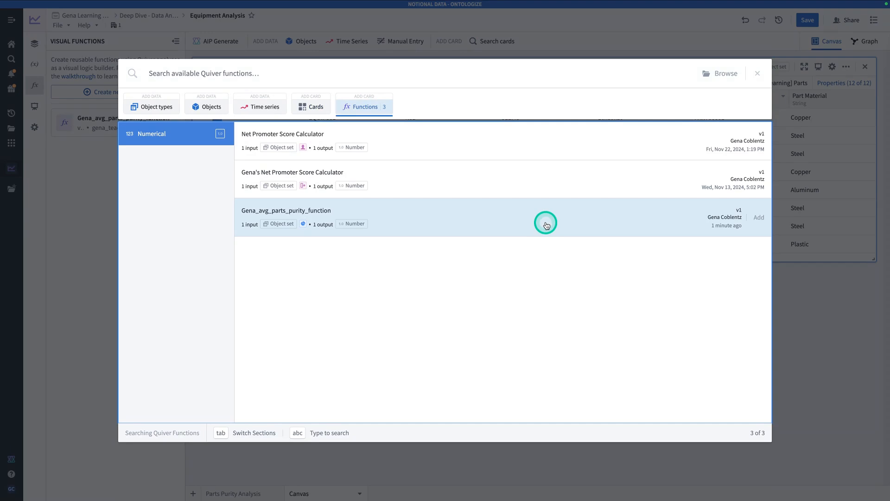
click(547, 225)
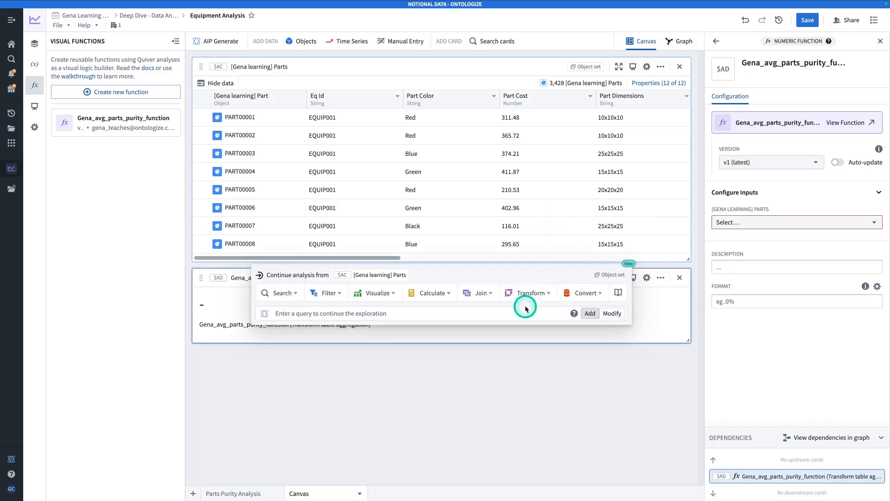
click(724, 224)
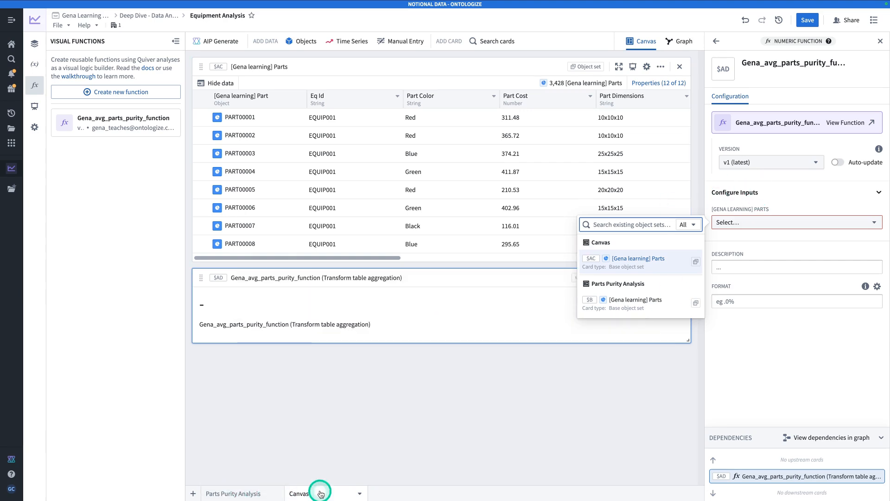
click(658, 268)
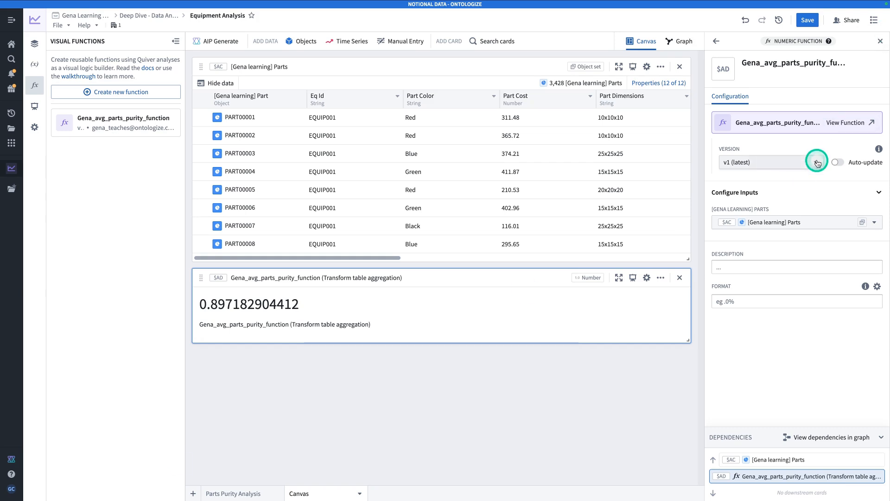
click(840, 163)
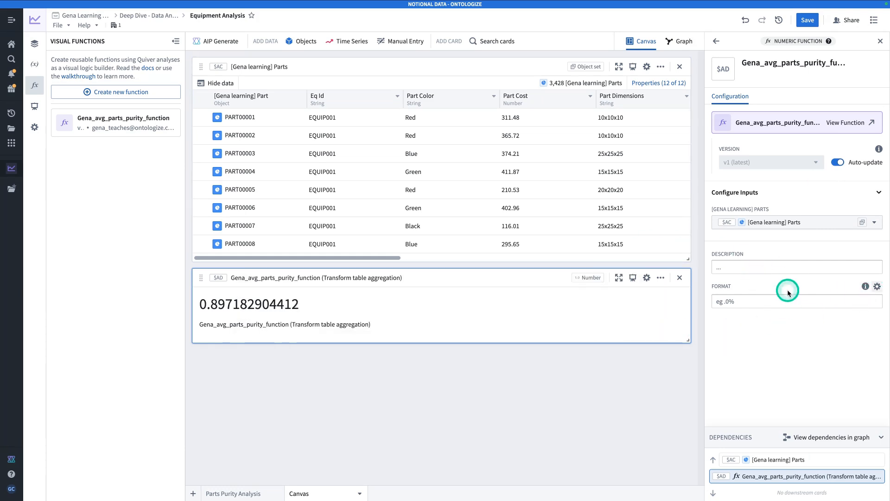
Switch the function card's number format to Visual format and set Maximum fraction digits to 3.
click(877, 287)
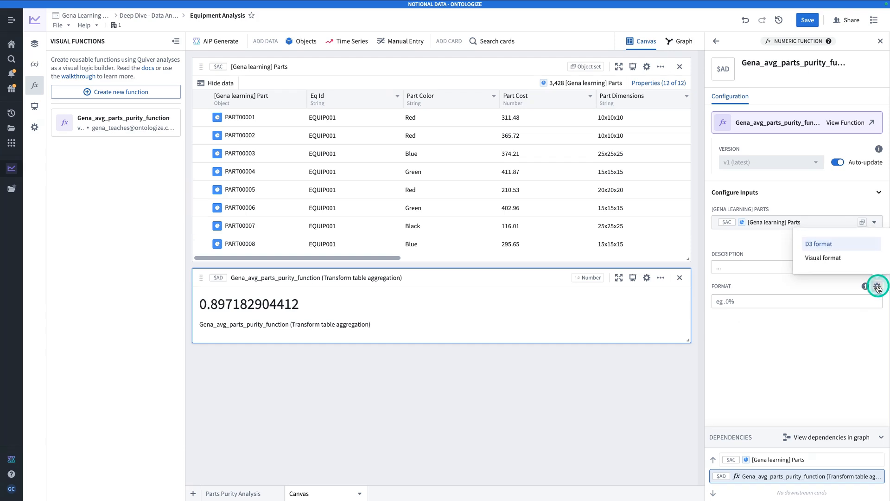
click(845, 263)
scroll(815, 299, down, 1)
scroll(814, 299, down, 3)
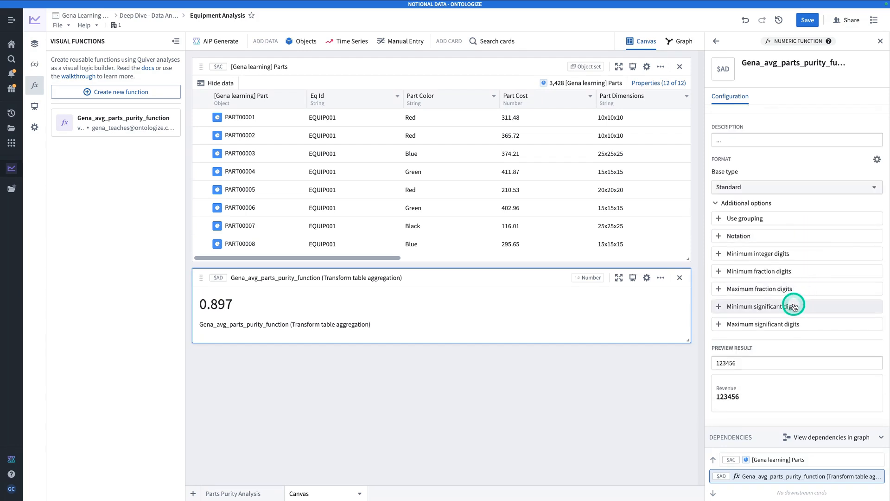
click(815, 290)
text(2)
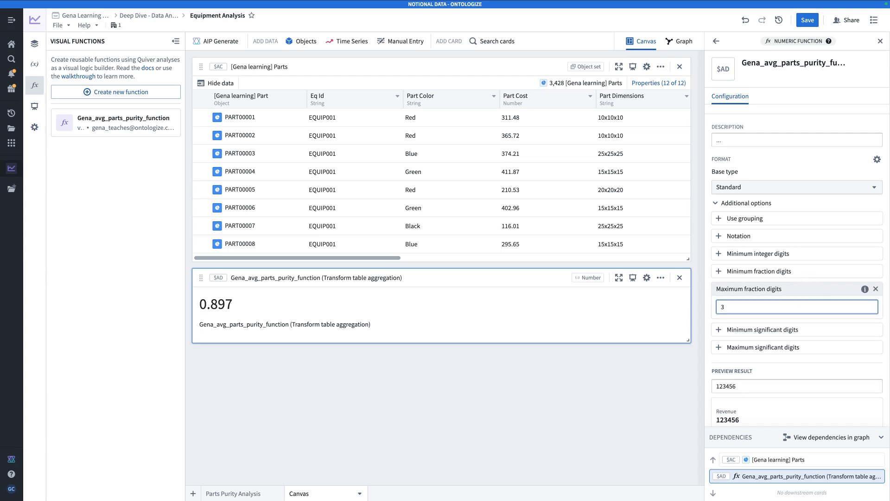
key(Return)
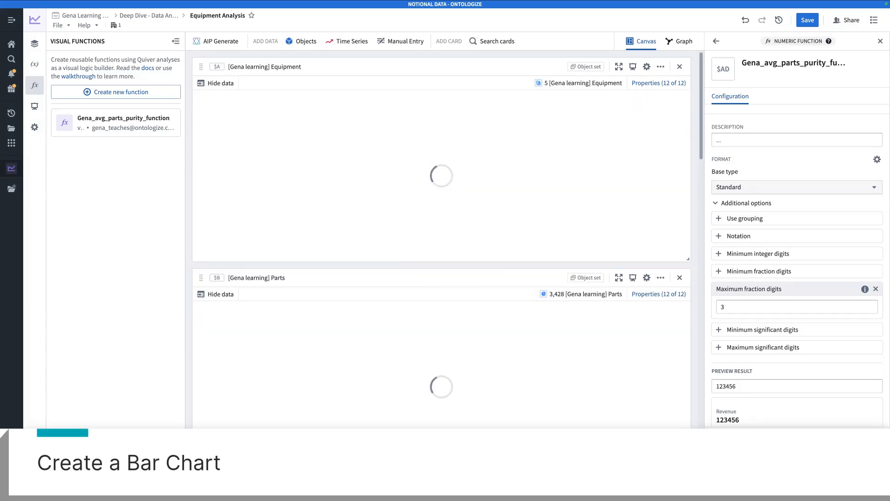
Add a Categorical plot from transform table card based on the Aggregated Parts Summary table.
scroll(441, 231, down, 6)
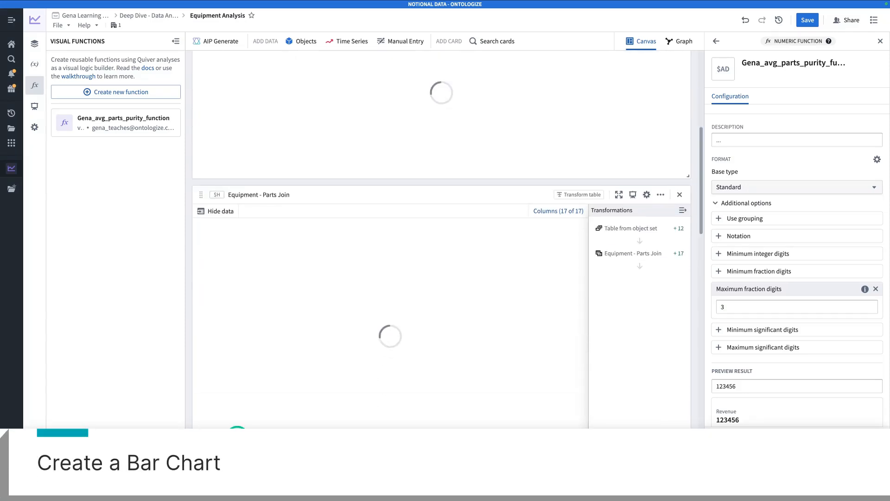
scroll(241, 426, down, 5)
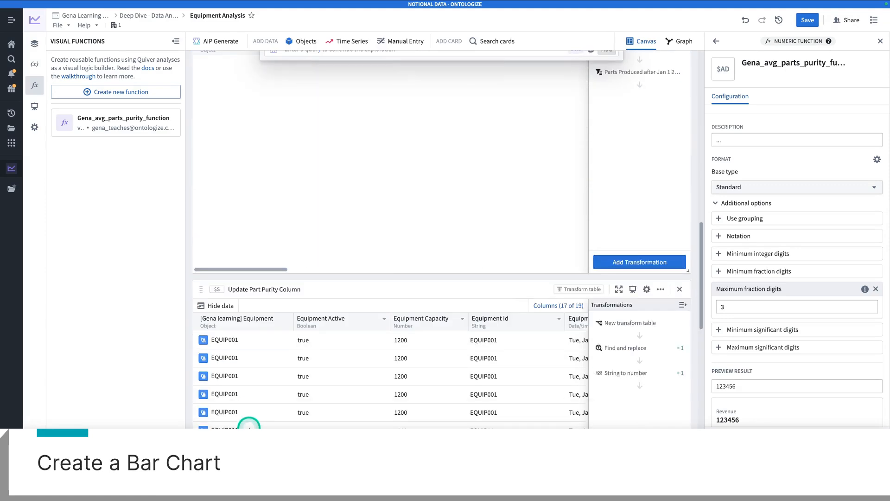
scroll(685, 290, down, 4)
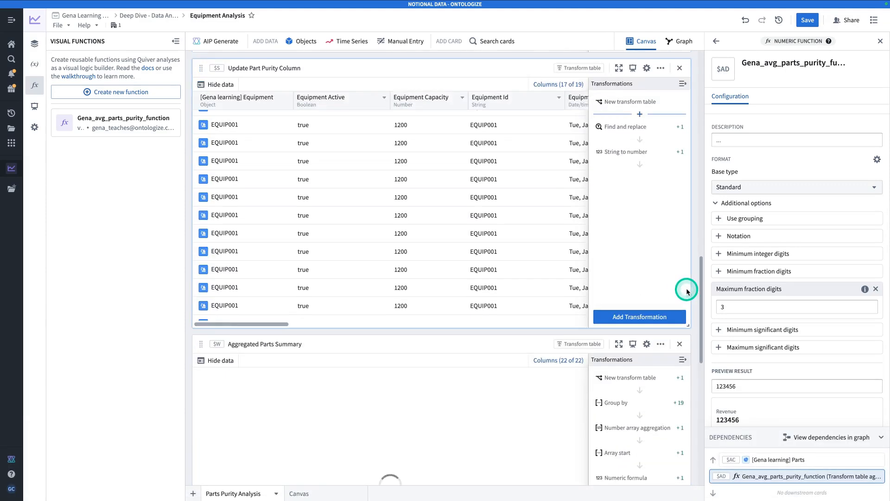
scroll(685, 292, down, 7)
scroll(423, 419, up, 1)
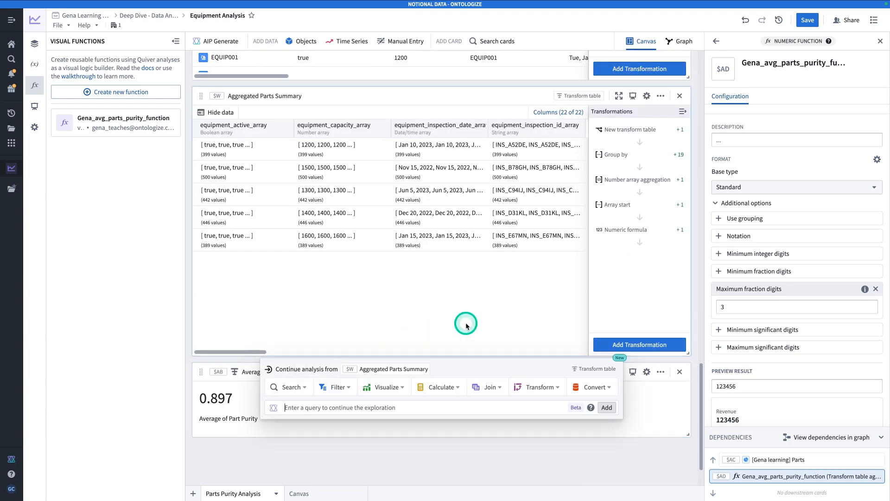
click(460, 320)
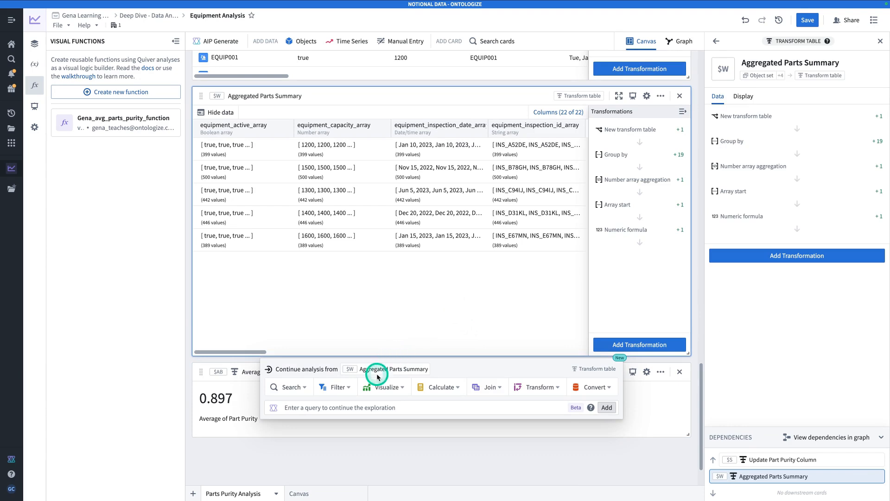
click(388, 387)
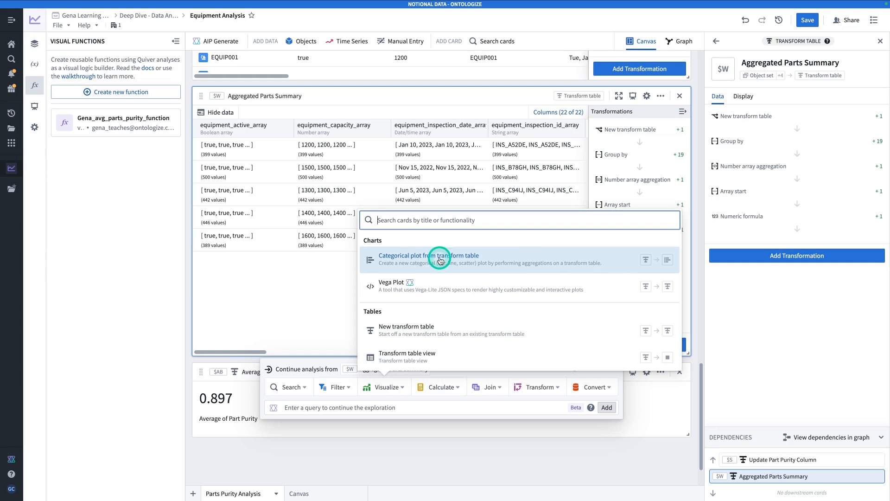
click(522, 261)
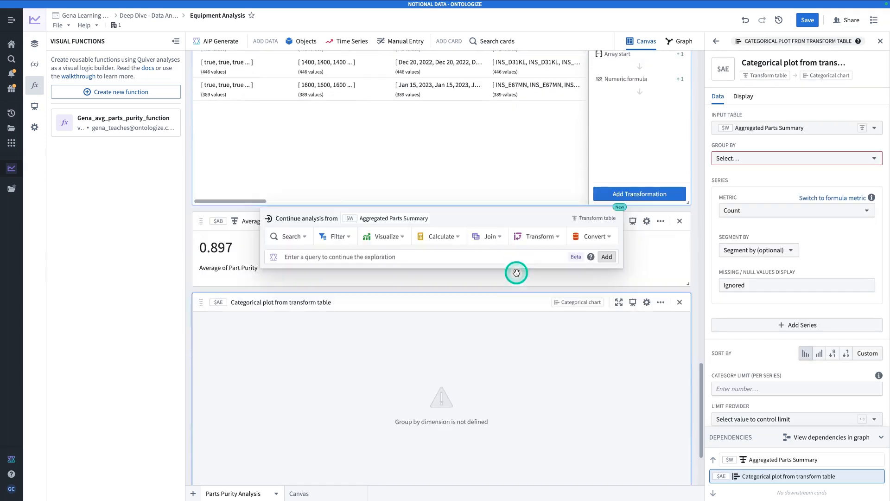
Group the categorical plot by equipment_name_group_name.
click(766, 162)
text(equi)
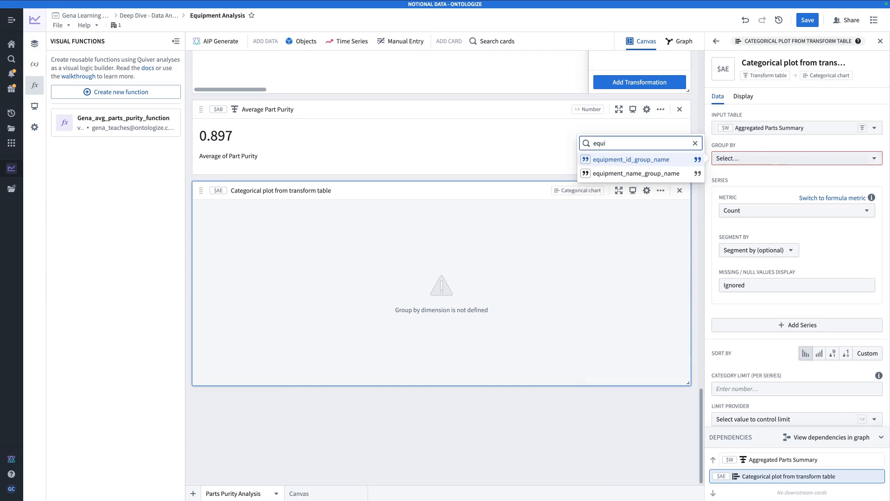
click(642, 174)
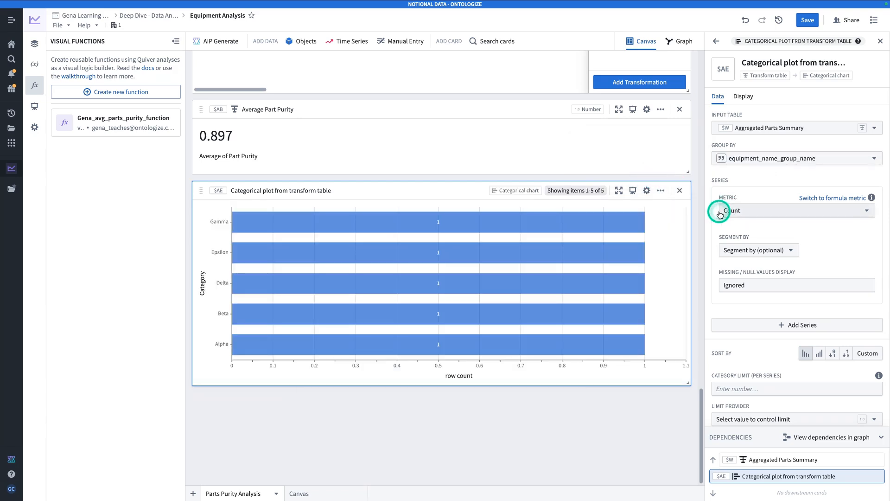
Set the plot's first series metric to Max of the count property.
click(773, 209)
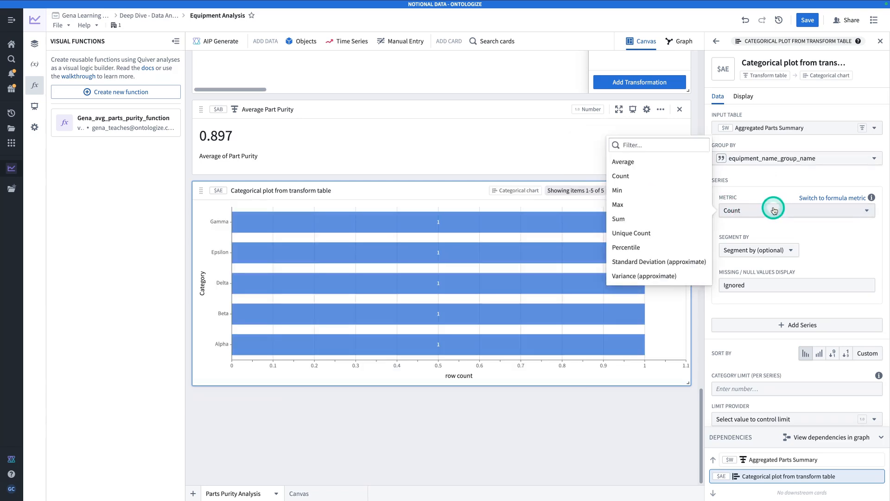
click(661, 207)
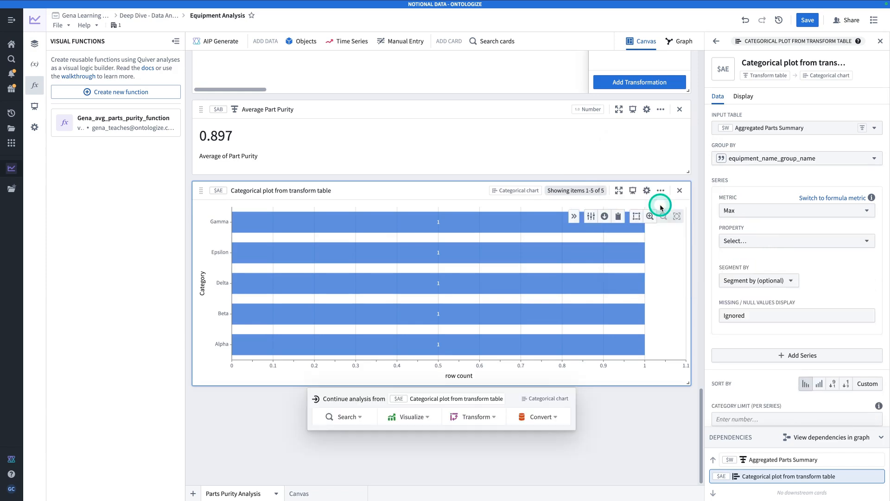
click(773, 243)
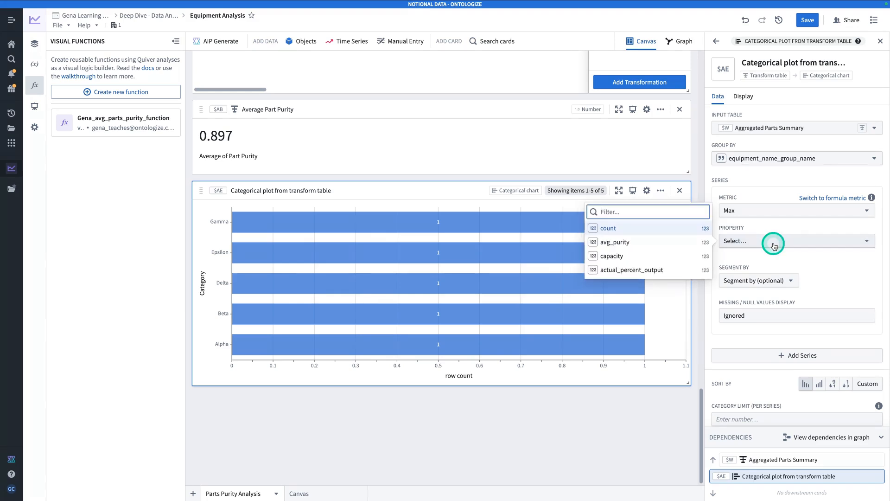
text(count)
key(Return)
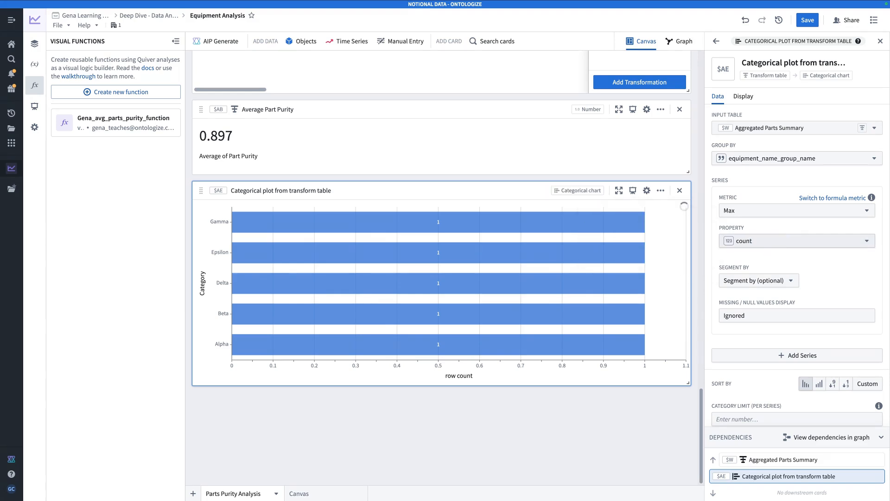
Add a second series to the plot with the Max metric on the capacity property.
click(779, 354)
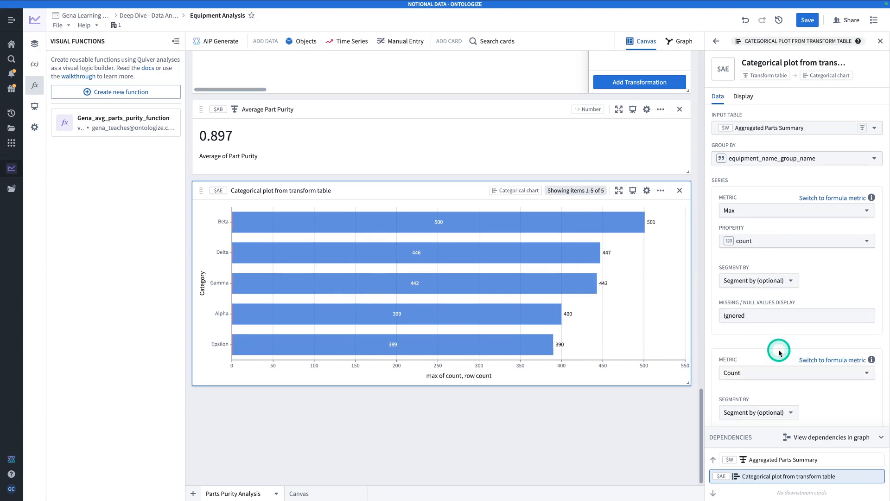
scroll(779, 353, down, 5)
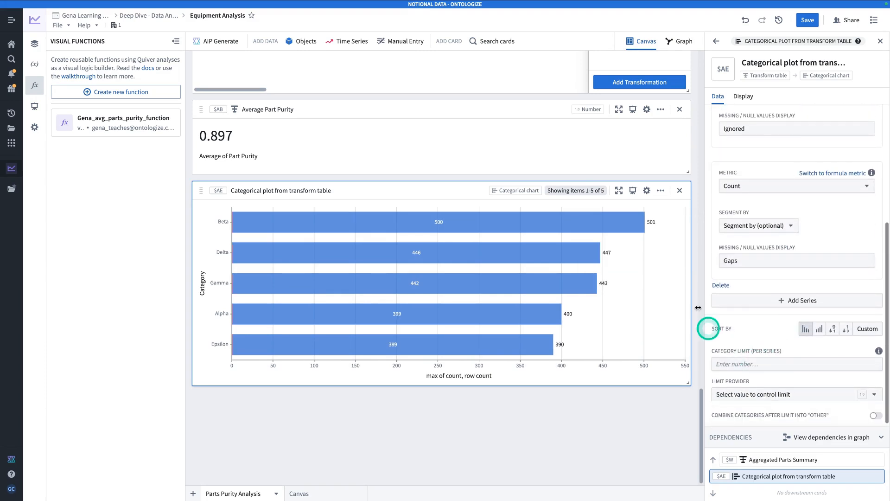
click(739, 185)
click(695, 182)
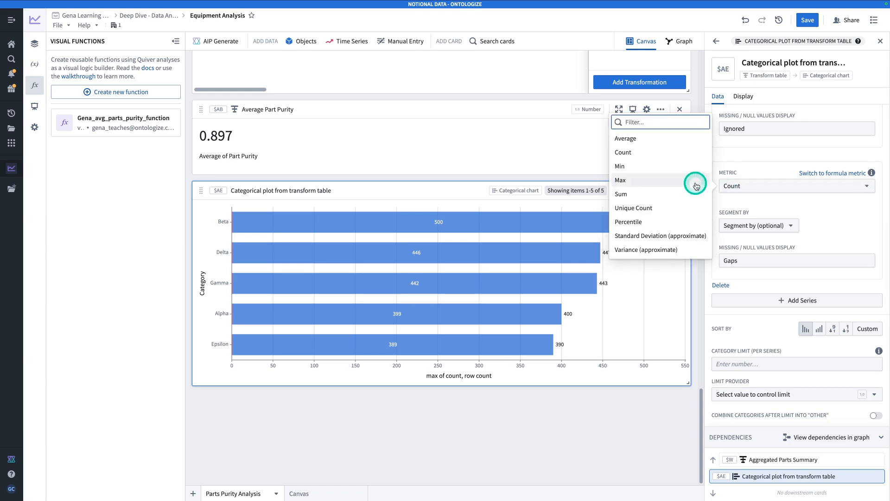
scroll(763, 227, down, 1)
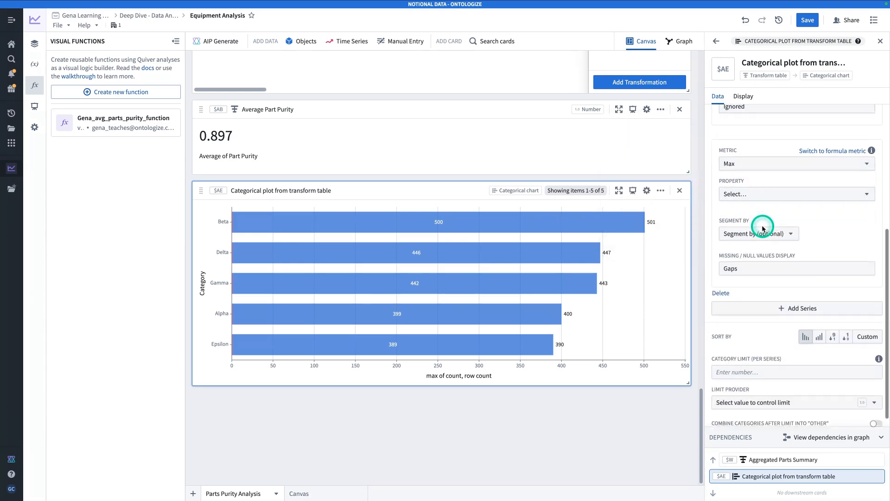
click(756, 179)
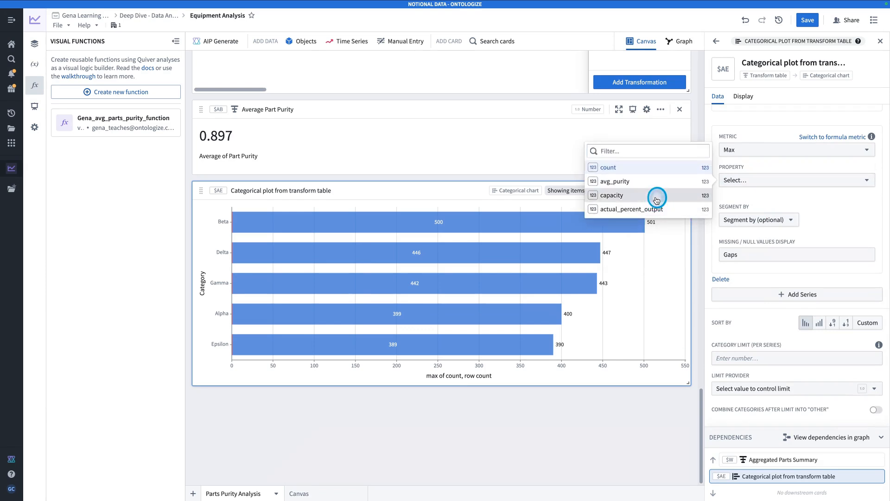
click(656, 195)
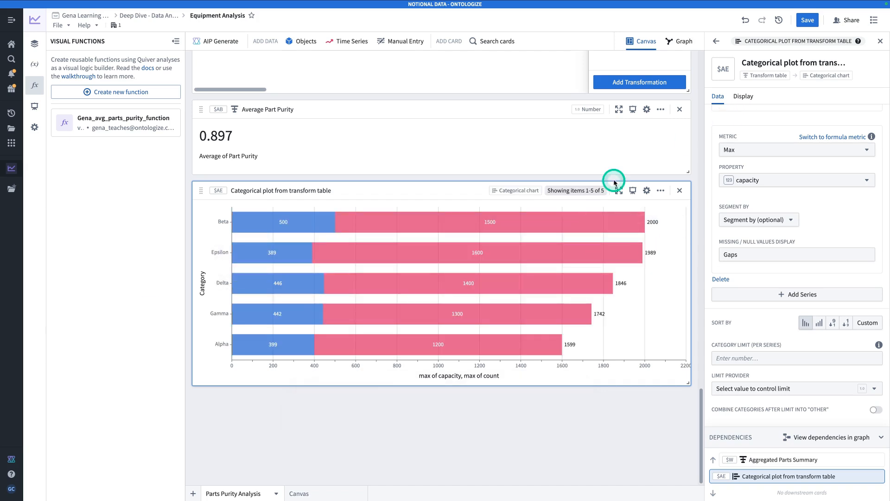
Display the chart's segments as Grouped and set the categorical axis title to "Output".
click(743, 96)
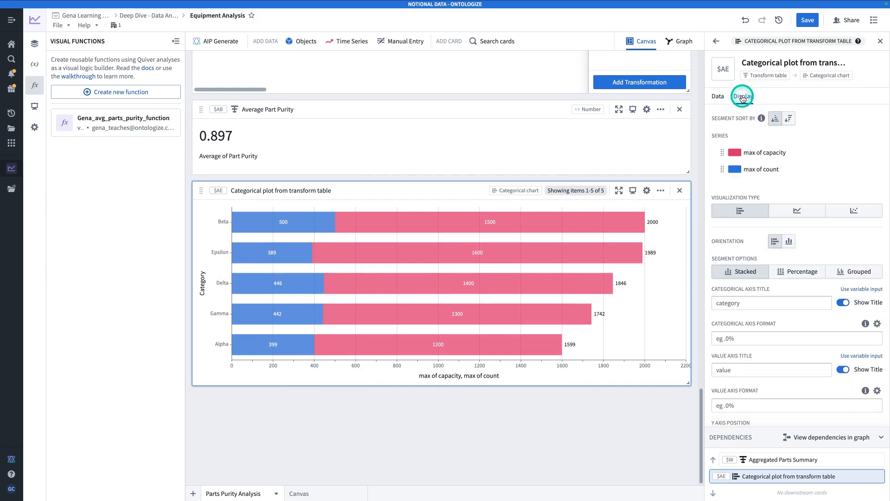
click(854, 273)
scroll(825, 283, down, 1)
click(798, 294)
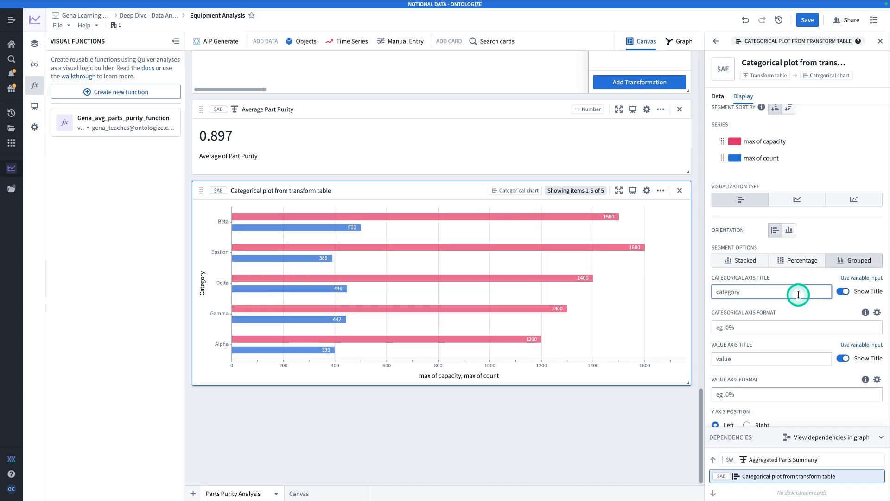
text(Output)
Switch the chart's value axis format to Visual format and enable Use grouping for its numbers.
scroll(777, 390, down, 3)
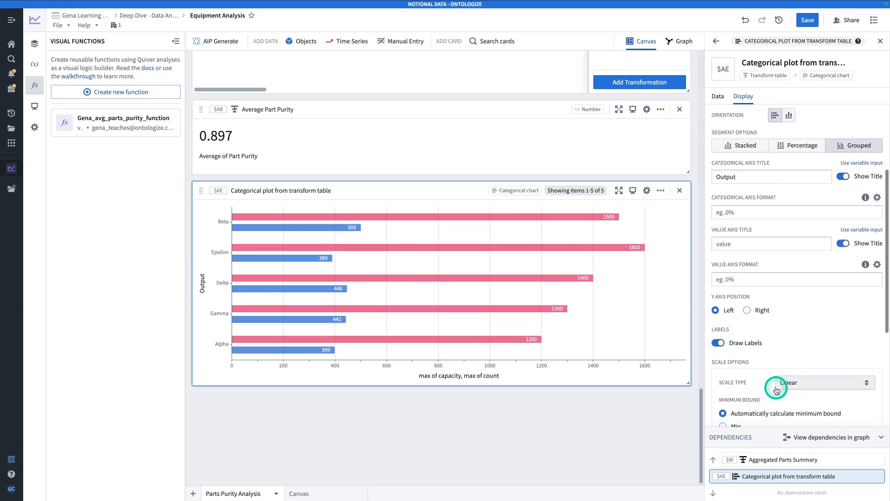
scroll(777, 390, up, 1)
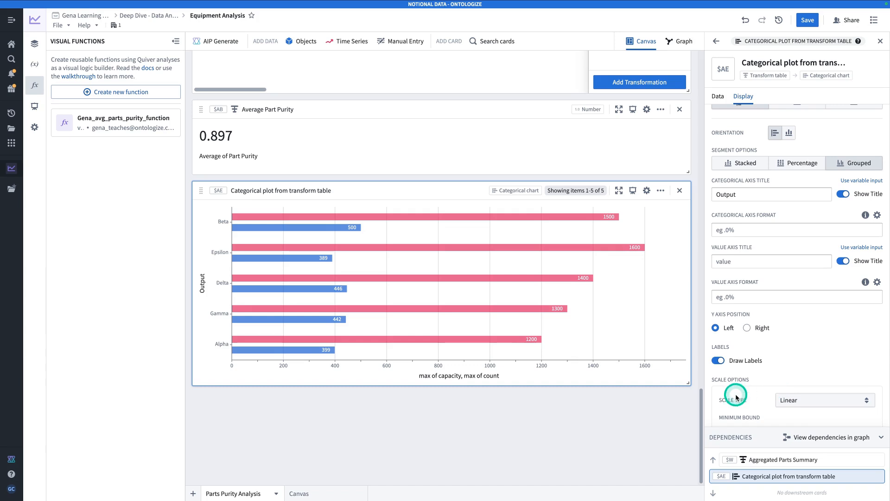
click(877, 281)
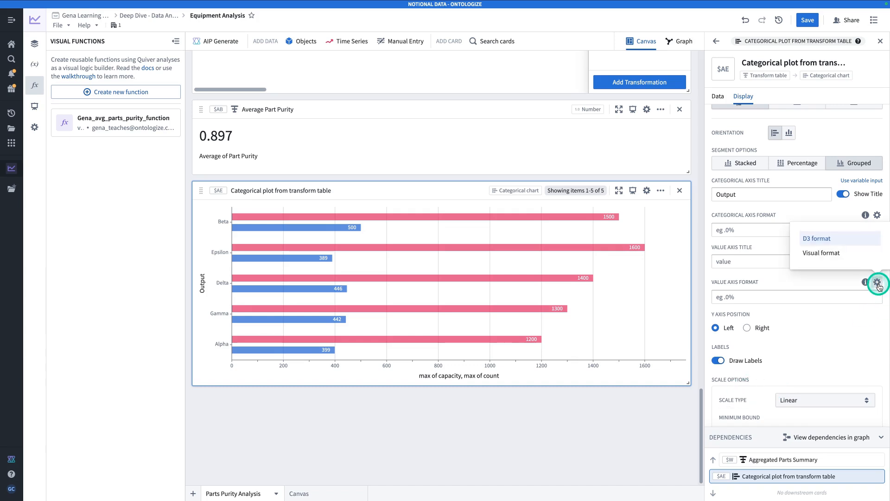
click(840, 253)
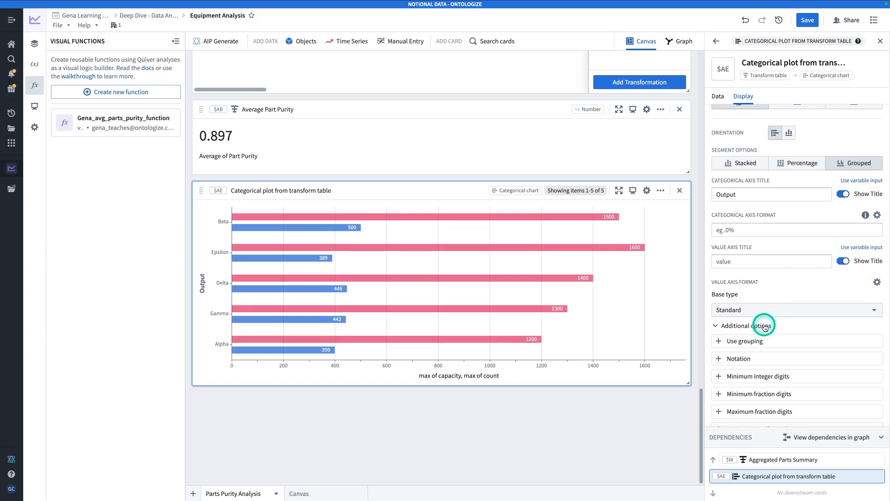
click(764, 342)
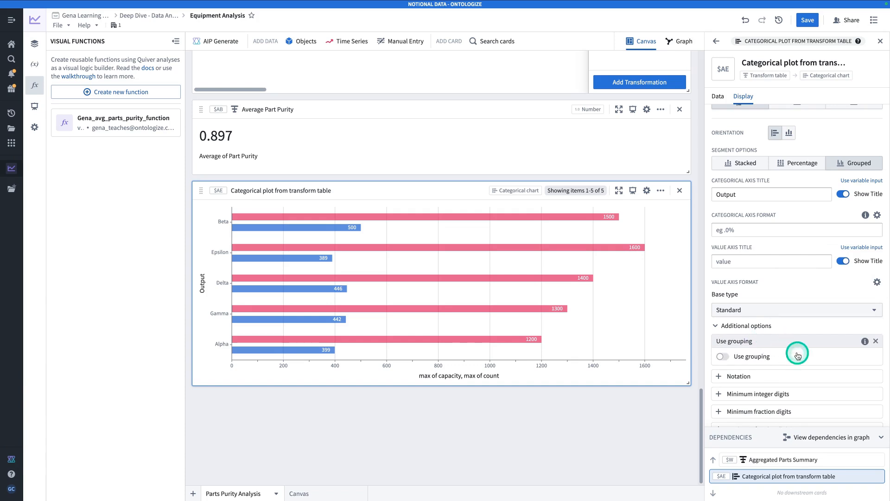
click(723, 357)
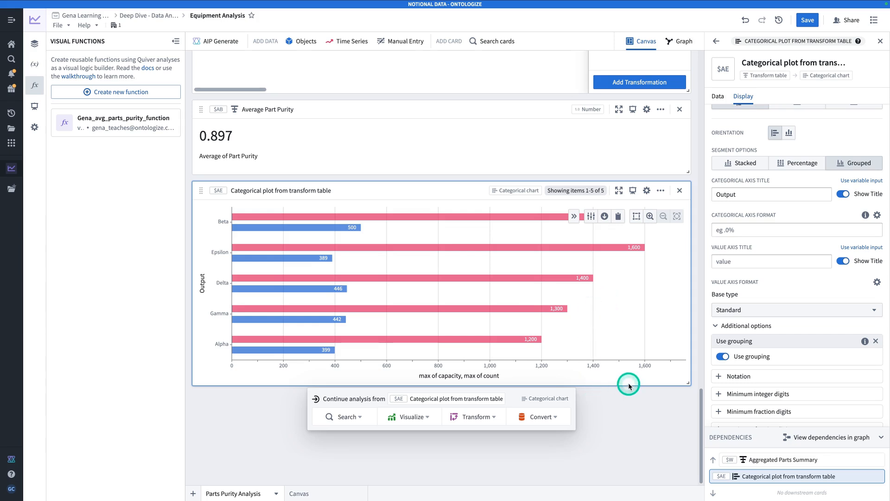
Rename the categorical plot card as "Output by Equipment".
click(772, 63)
triple_click(771, 64)
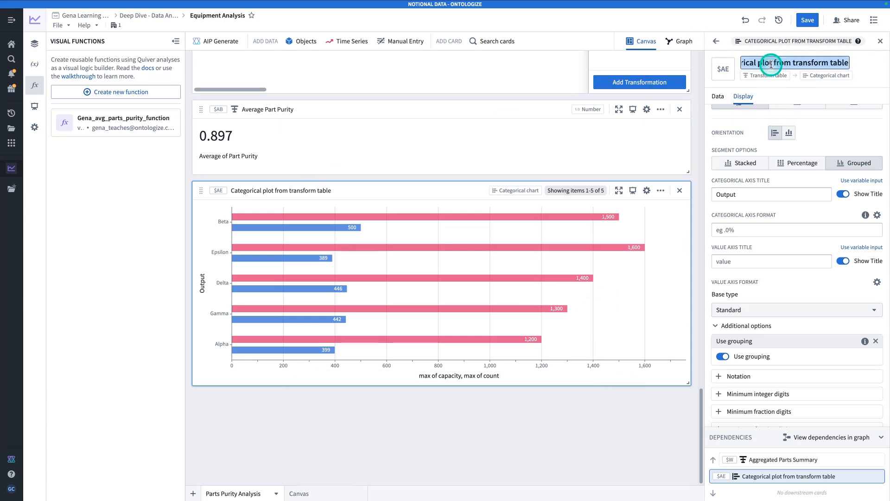
text(Output by E)
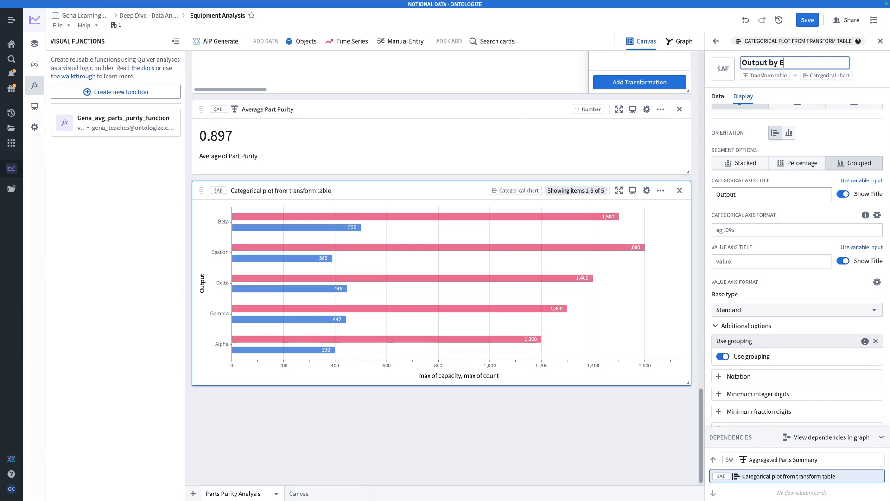
text(uquipment)
key(Return)
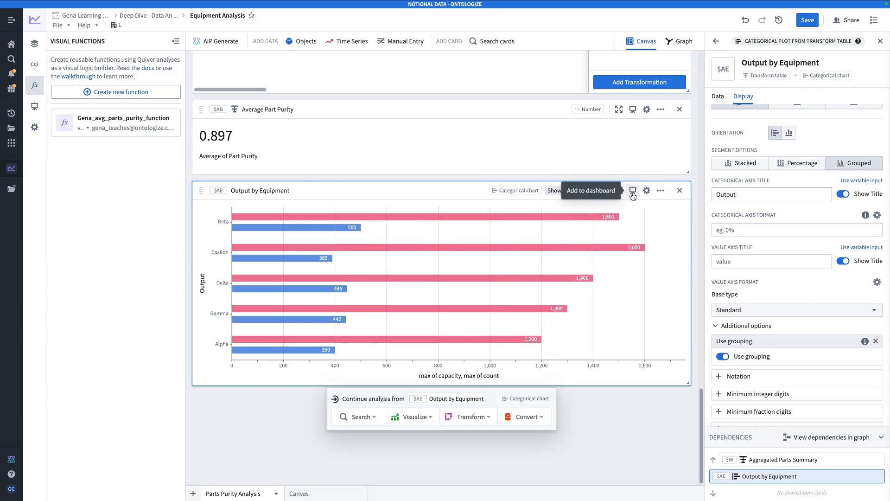
Add the Output by Equipment chart to a new dashboard.
click(633, 195)
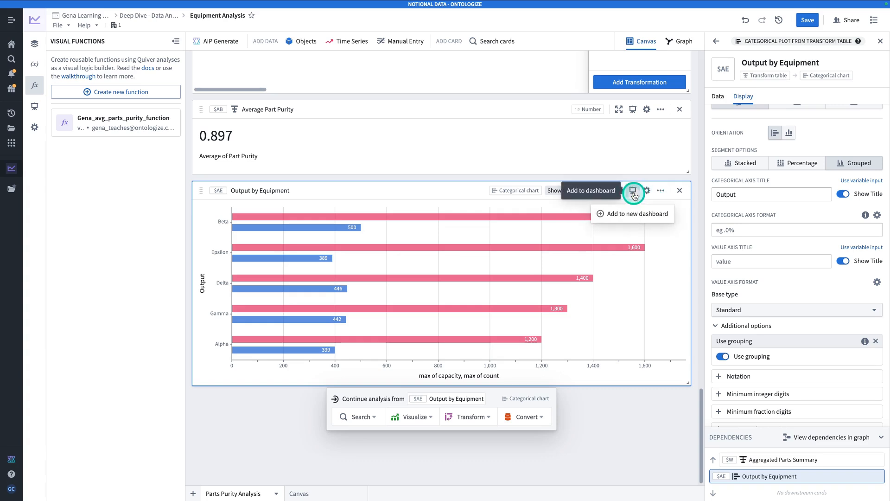
click(626, 213)
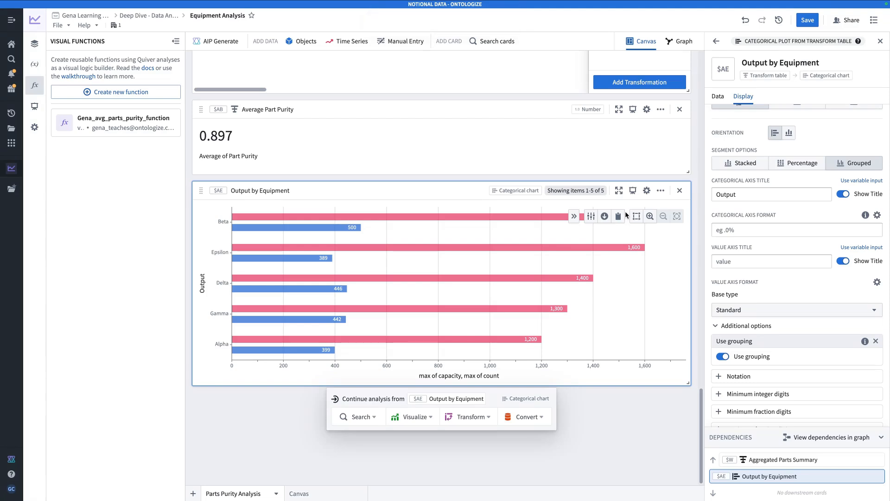
click(694, 346)
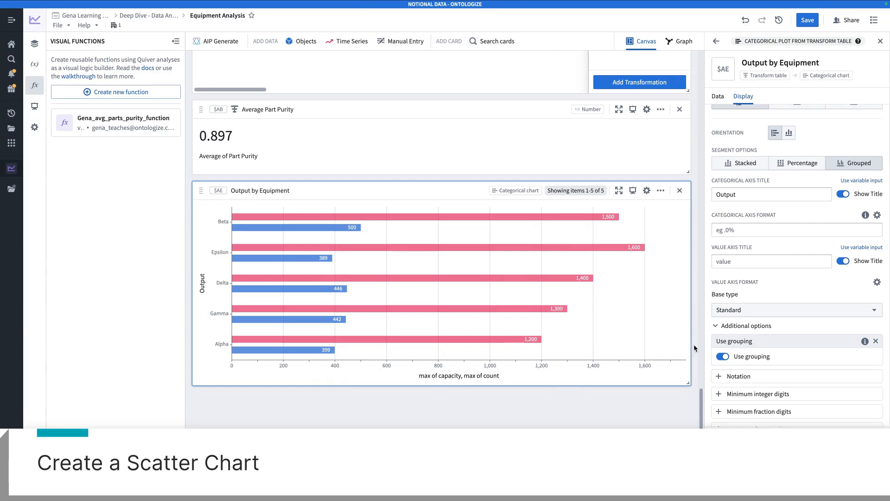
Create a categorical plot from the Update Part Purity Column transform table.
scroll(588, 379, up, 10)
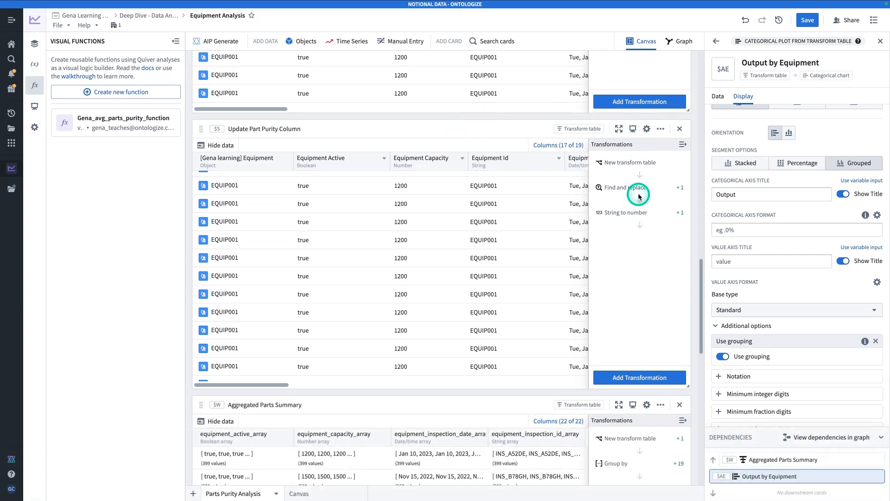
click(506, 134)
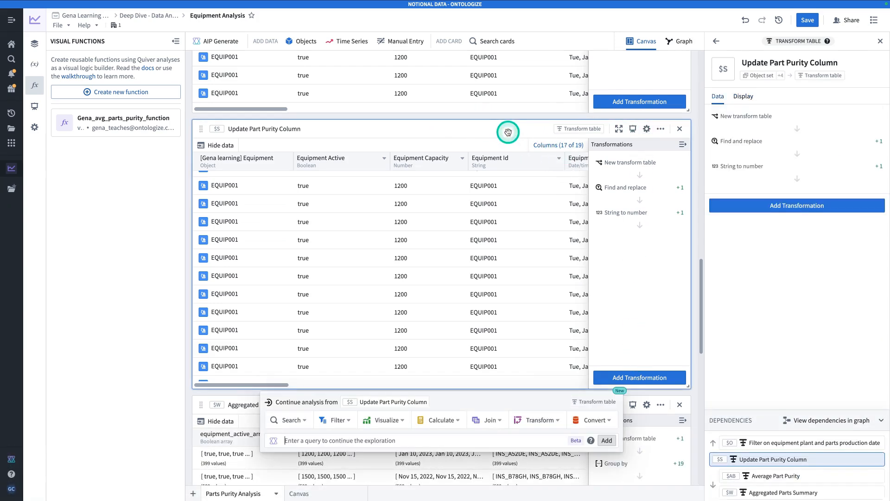
click(394, 423)
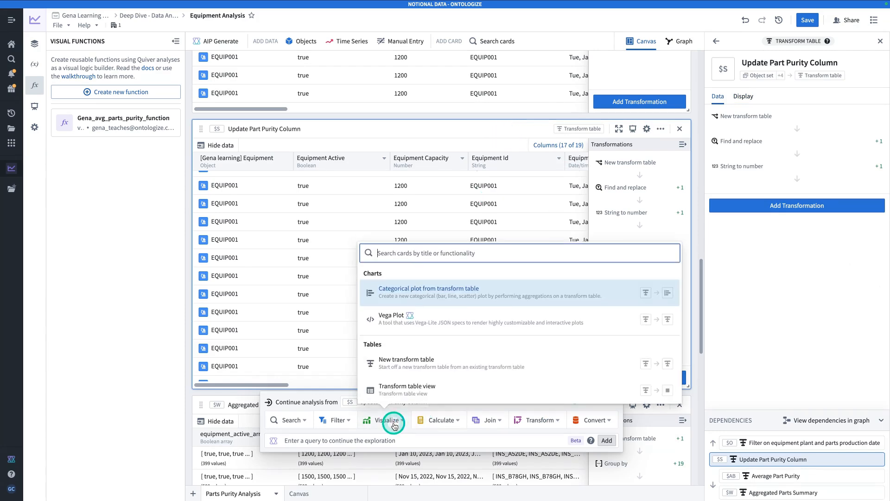
click(410, 299)
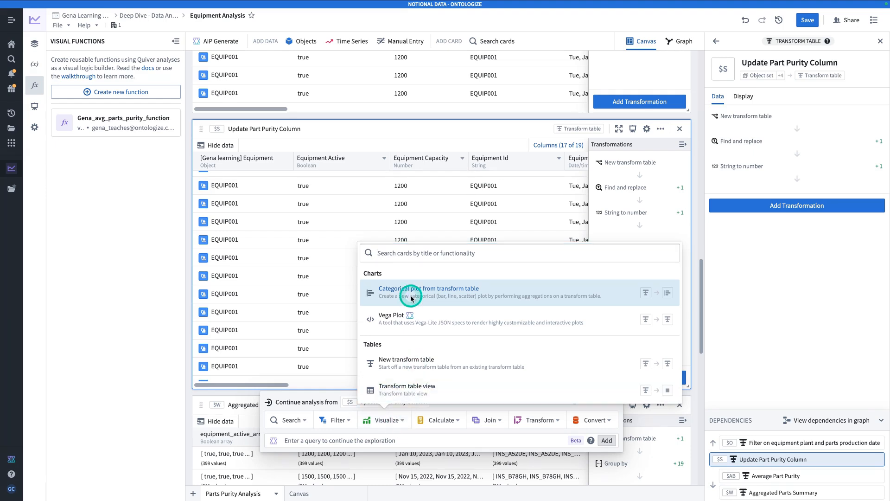
Group the new plot by Part Production Date and set its bucketing to Month.
click(710, 181)
click(731, 160)
text(p)
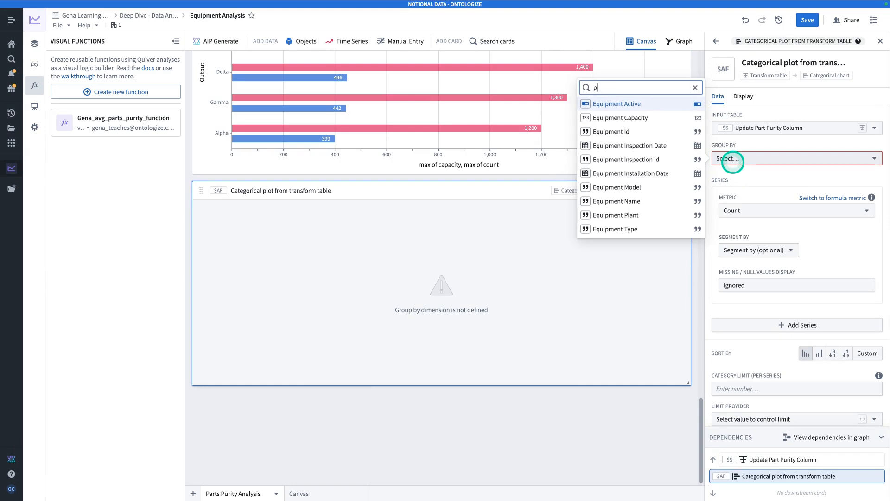
text(art)
click(686, 160)
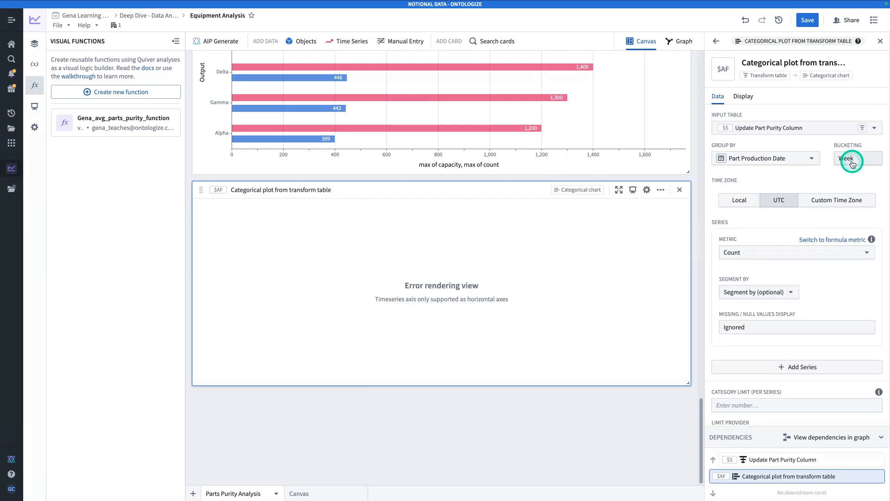
click(852, 162)
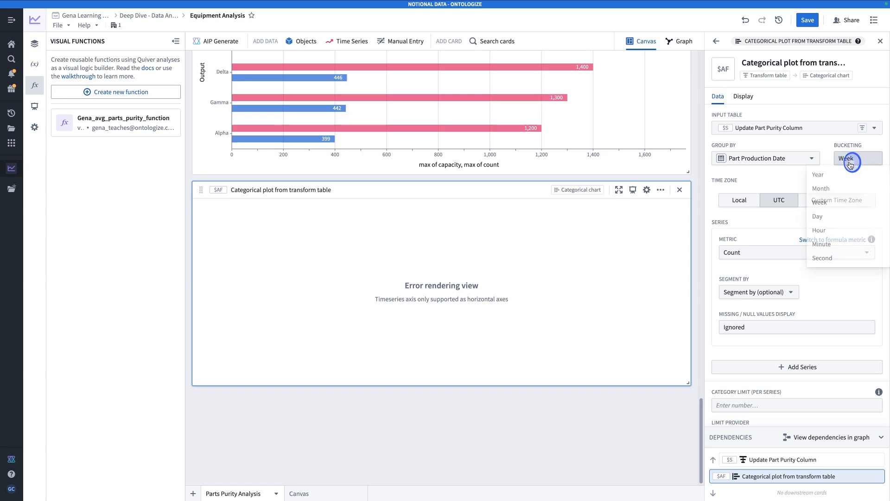
click(833, 191)
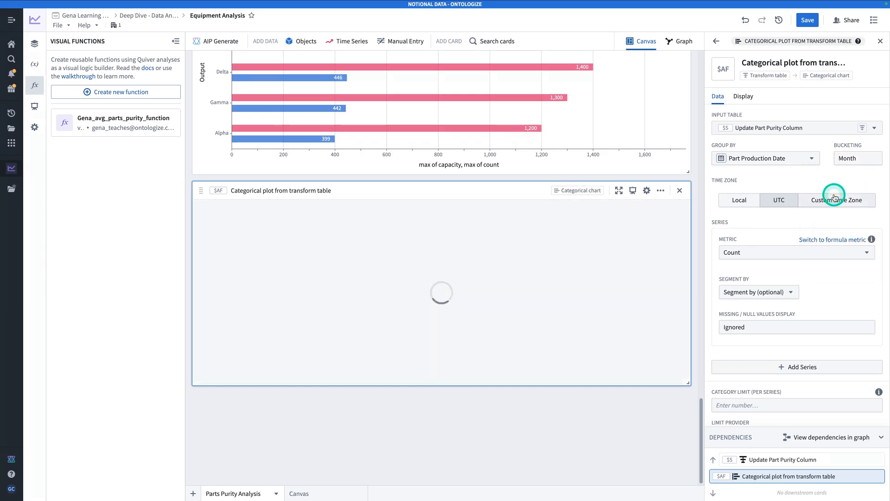
Set the series metric to Average of the Part Purity property.
click(755, 253)
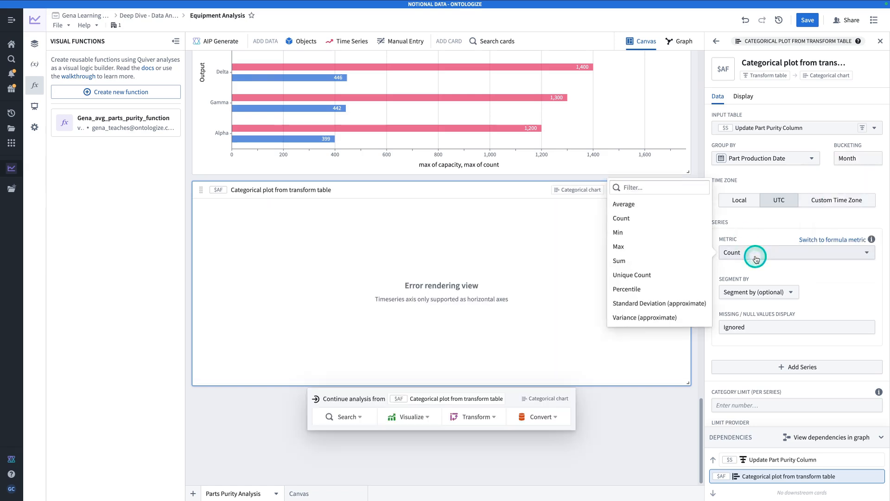
click(648, 207)
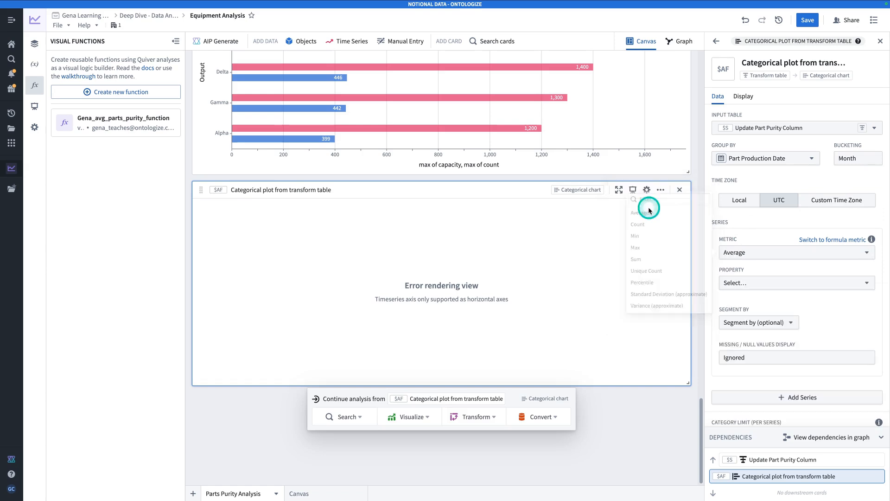
click(756, 285)
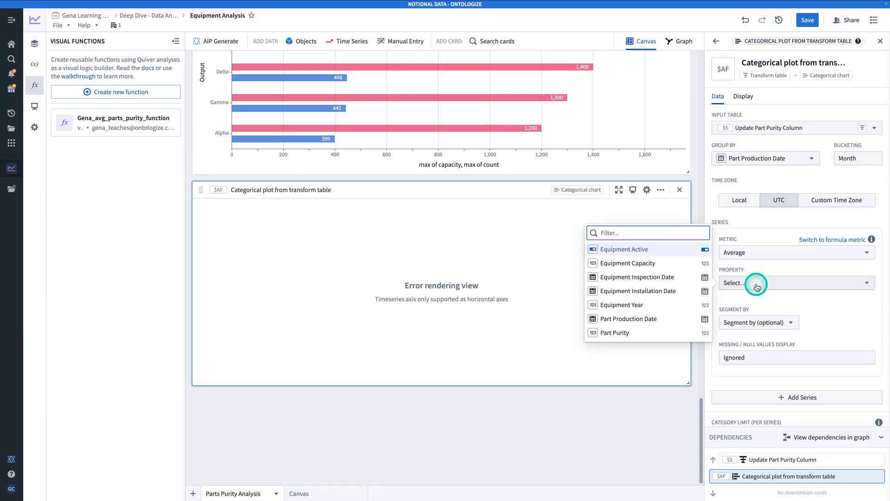
text(part)
key(Down)
key(Return)
Segment the average part purity series by Equipment Name.
click(761, 324)
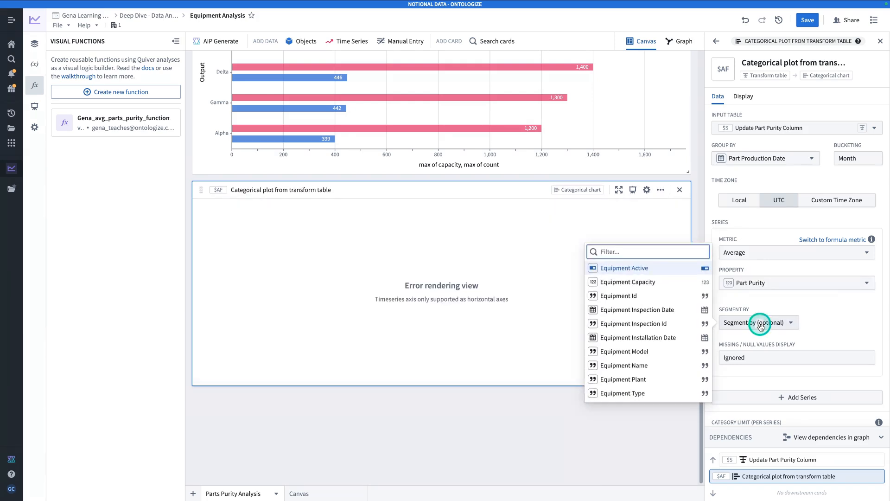
text(en)
key(BackSpace)
key(Return)
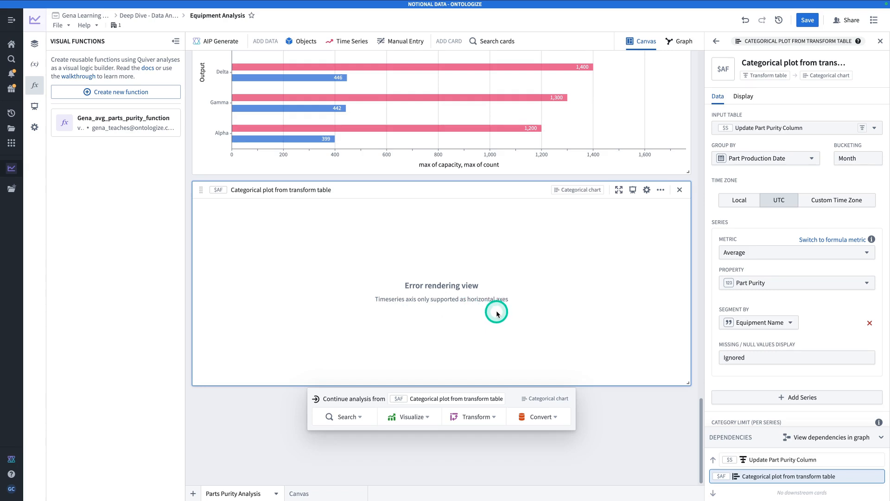
Set the part purity plot's orientation to Vertical and change its visualization type to a scatter chart.
scroll(495, 310, up, 2)
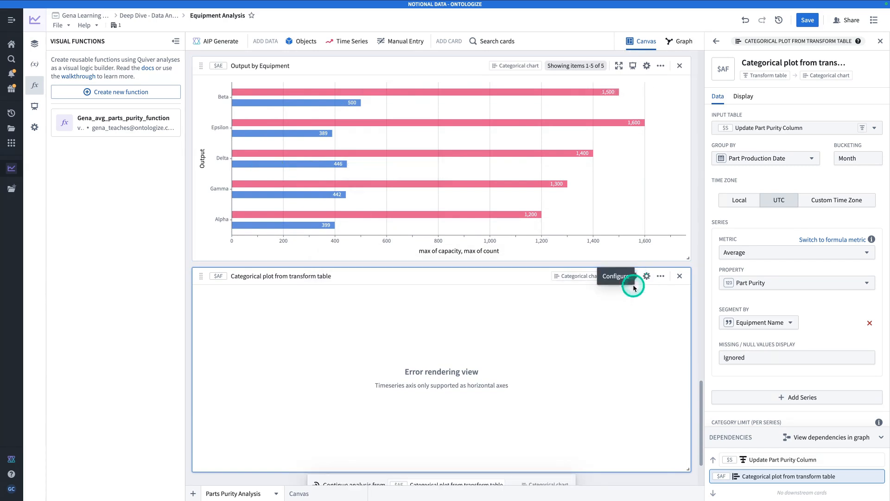
click(743, 96)
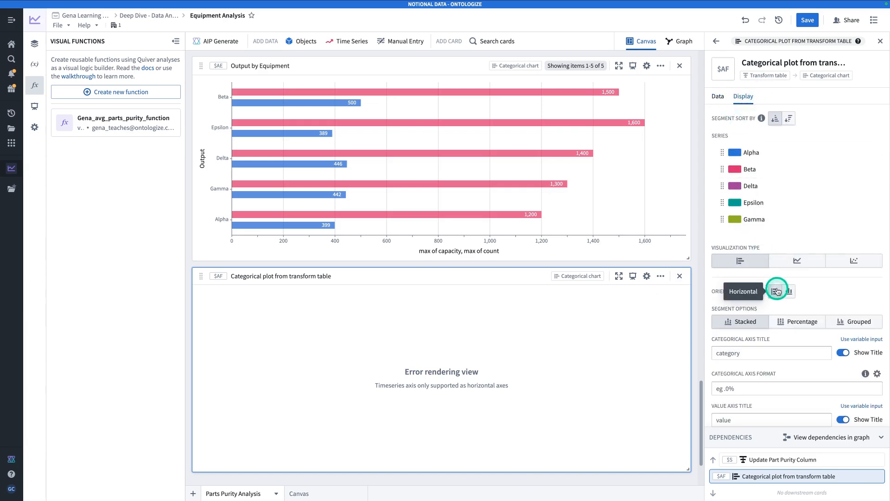
click(789, 295)
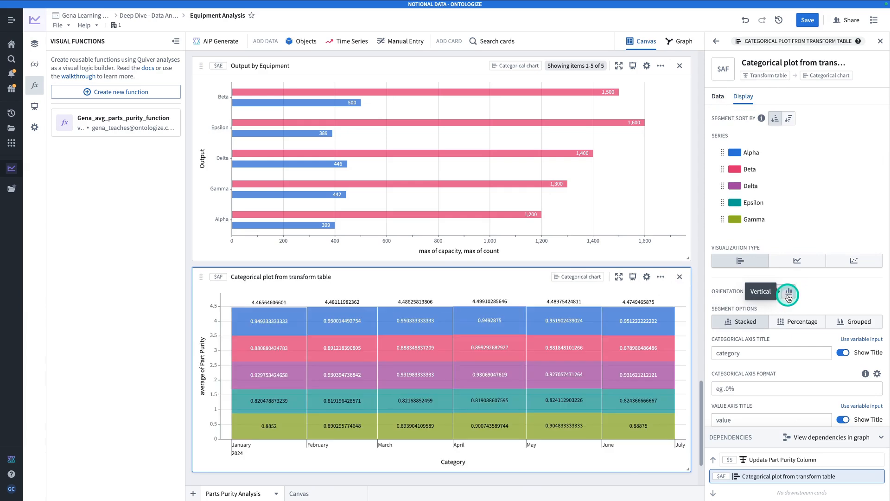
click(854, 260)
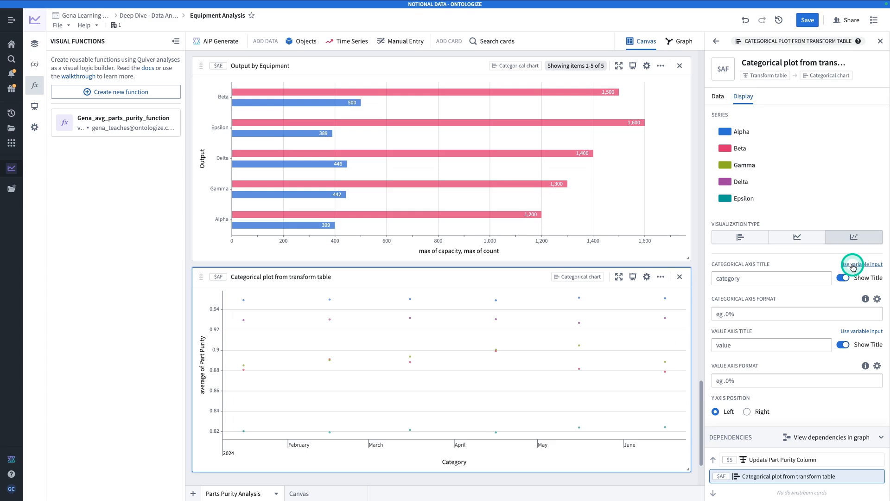
Title the scatter chart's categorical axis "Part Production Date" and its value axis "Part Purity".
click(770, 278)
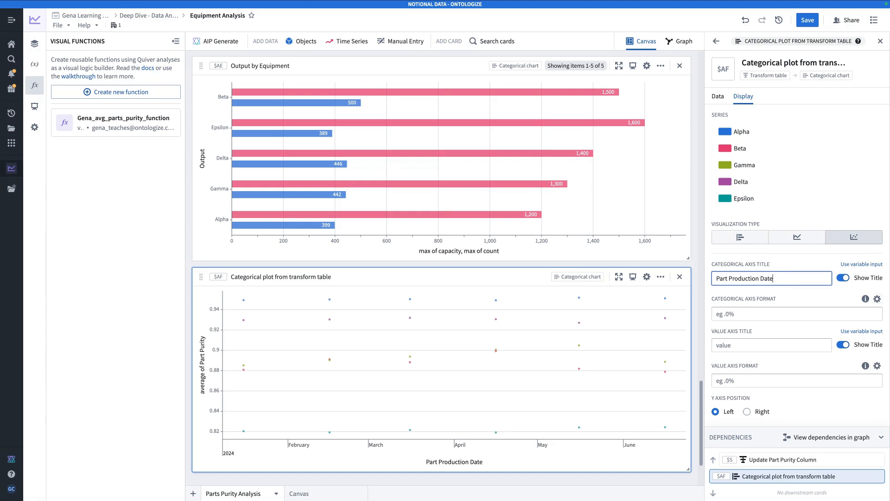
scroll(747, 296, down, 2)
click(752, 255)
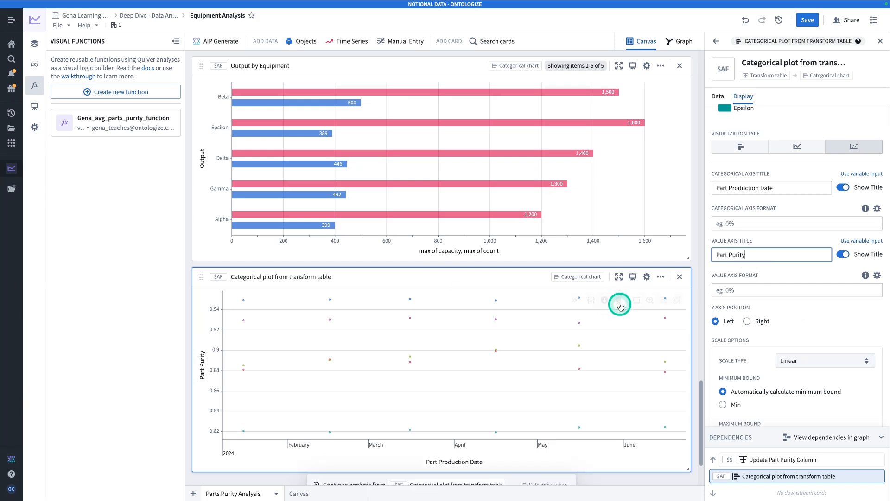
Add the part purity scatter chart to the existing Dashboard 1.
click(631, 280)
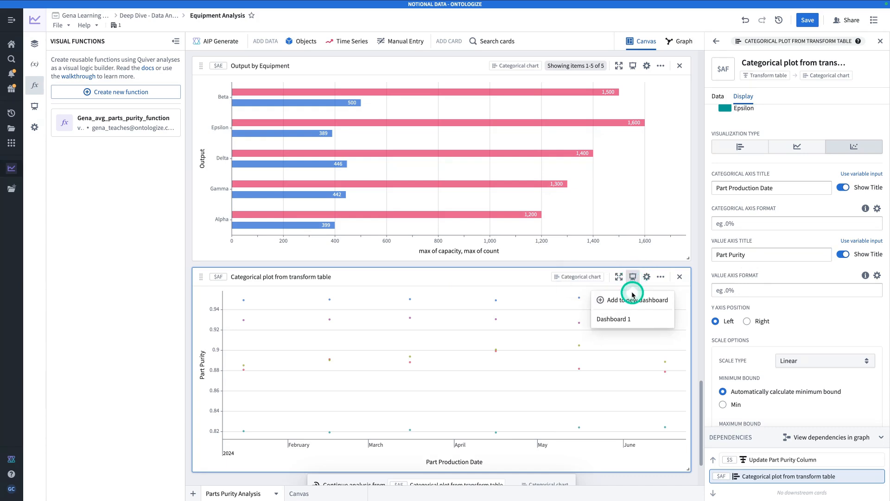
click(636, 326)
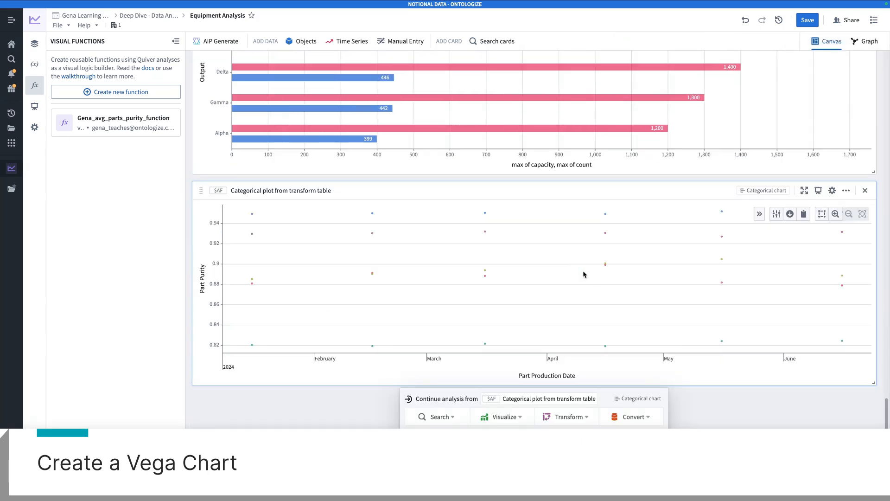
Create a Vega Plot from the [Gena learning] Parts object set.
scroll(583, 272, up, 16)
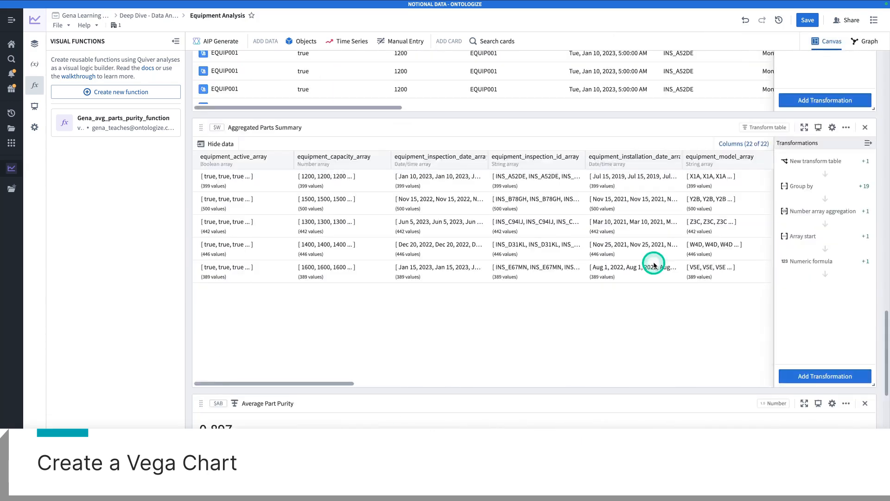
scroll(583, 374, up, 5)
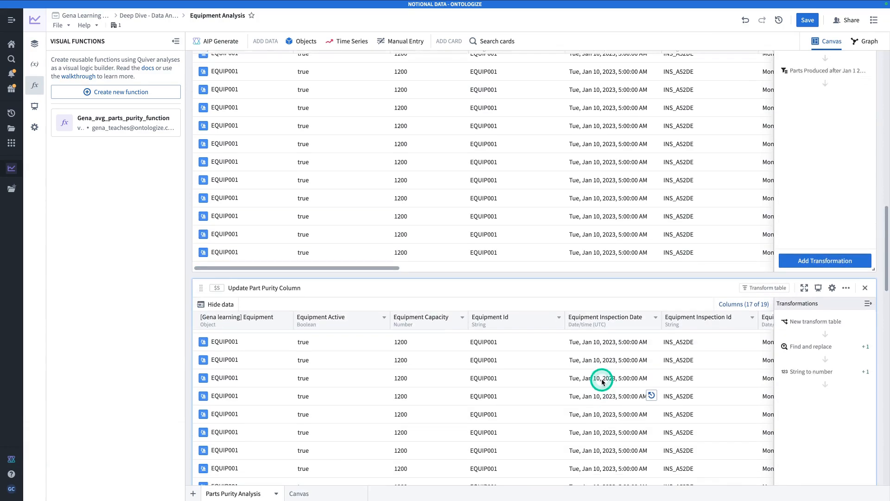
scroll(809, 189, up, 10)
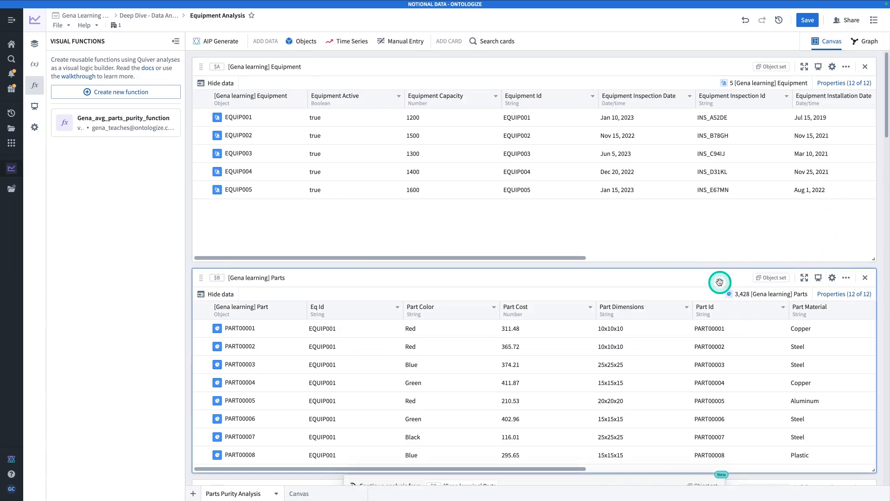
scroll(720, 282, down, 3)
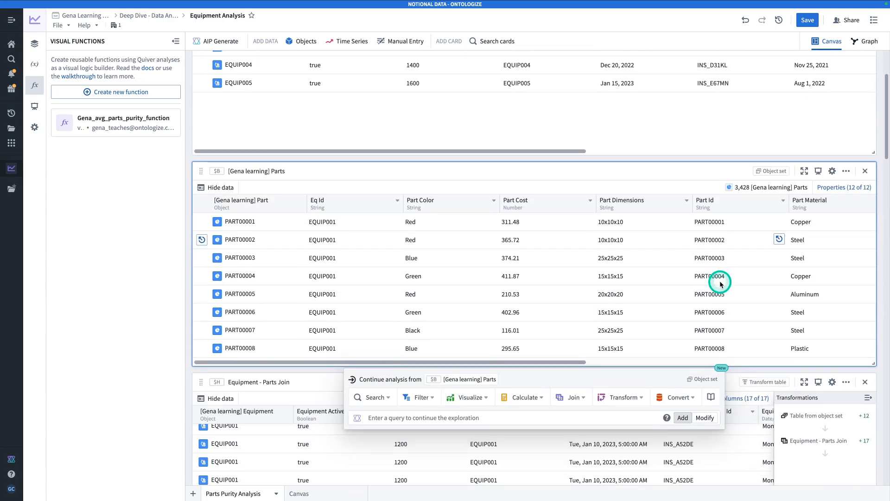
click(467, 399)
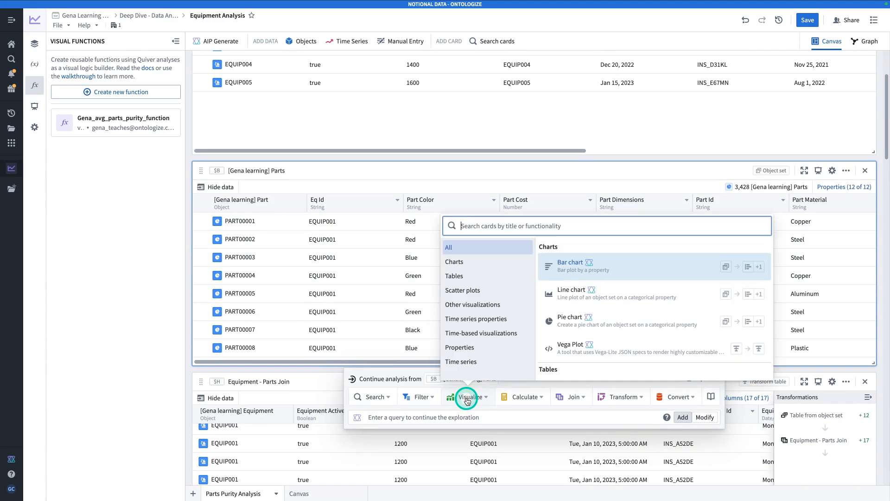
click(675, 357)
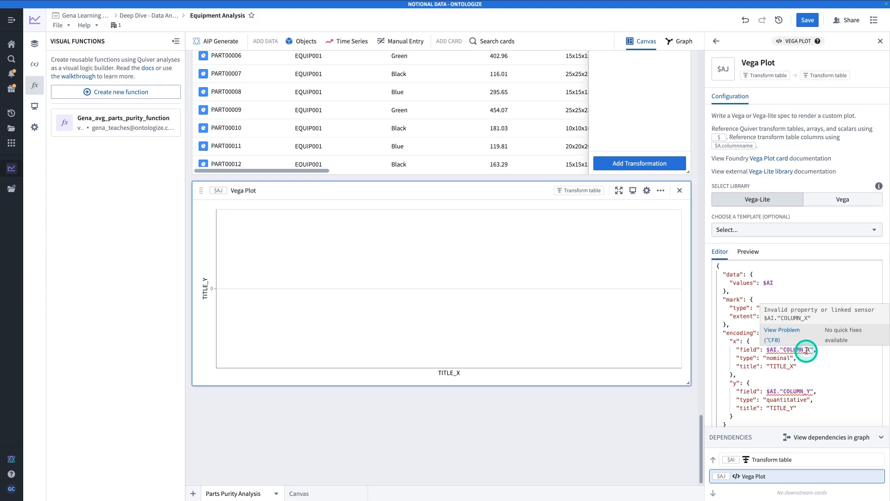
In the Vega spec's x encoding, set the field column to part_type and the title to "Part Type".
click(788, 355)
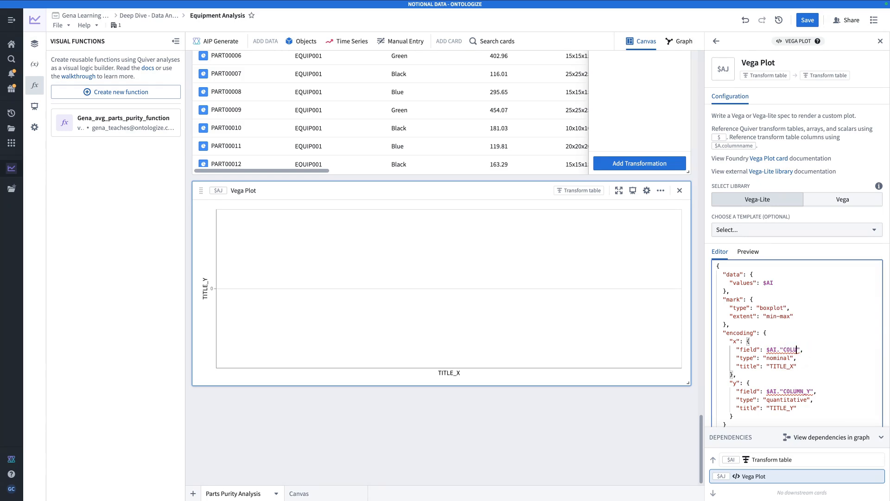
key(BackSpace)
text(part )
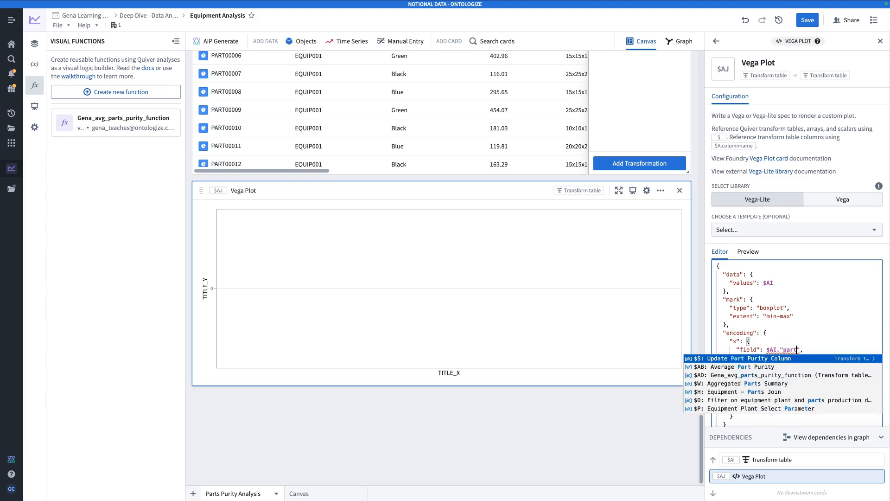
text(type)
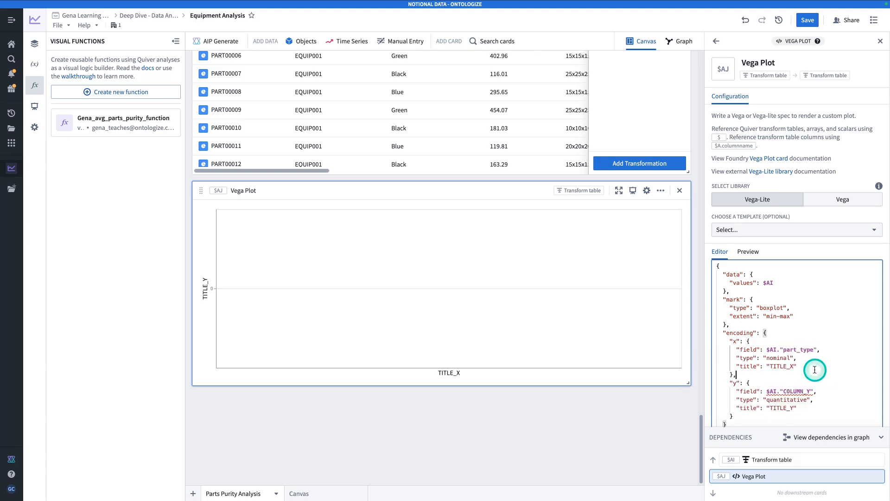
drag(791, 366, 794, 366)
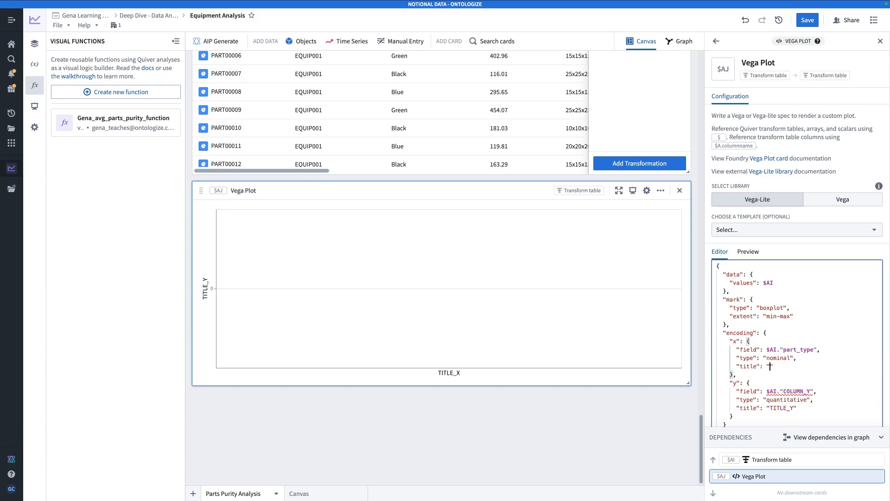
Set the y encoding's field column to part_cost and title to "Part Cost", and update the Vega plot.
scroll(805, 388, down, 1)
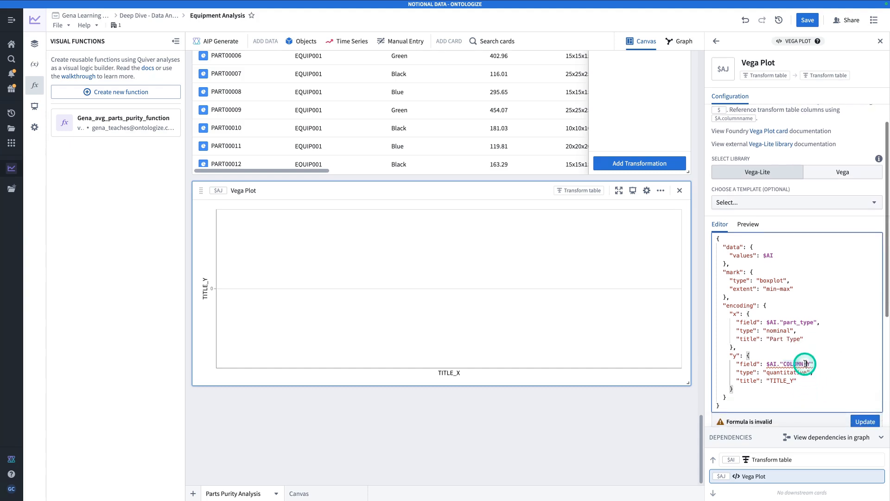
click(808, 365)
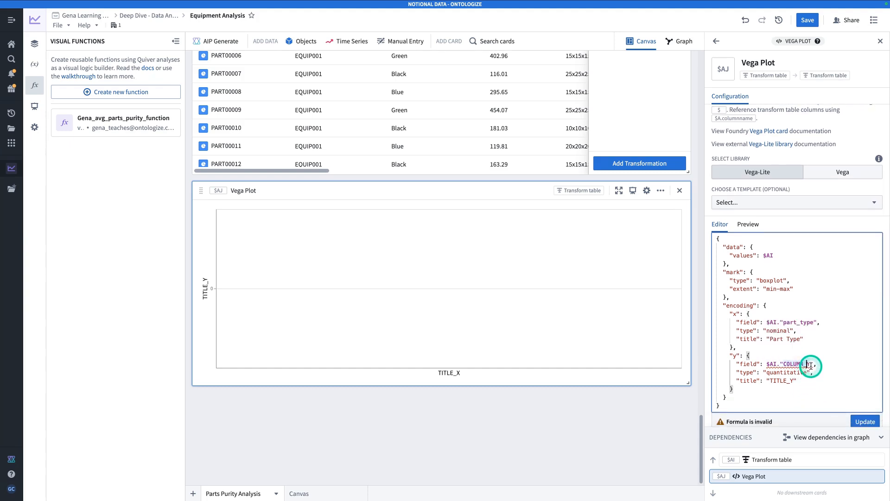
click(811, 365)
text(part_cost)
click(833, 338)
double_click(794, 381)
text(Part Cost)
click(861, 421)
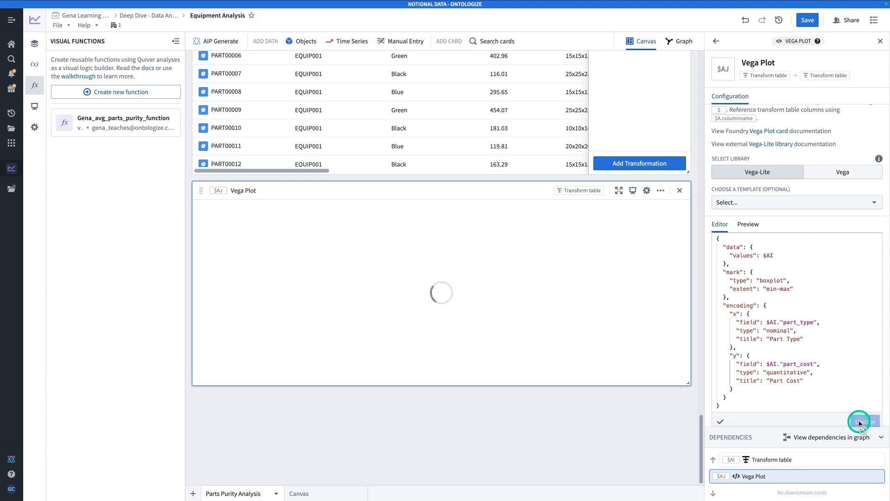
mouse_move(413, 279)
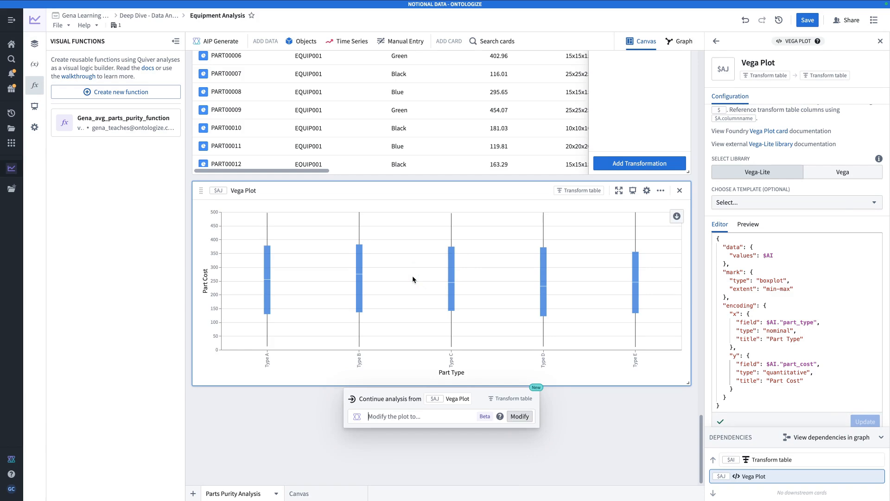
Examine the Vega plot's spec and trace in the analysis graph how the plot derives from the [Gena learning] Parts object set.
scroll(775, 284, up, 1)
click(774, 284)
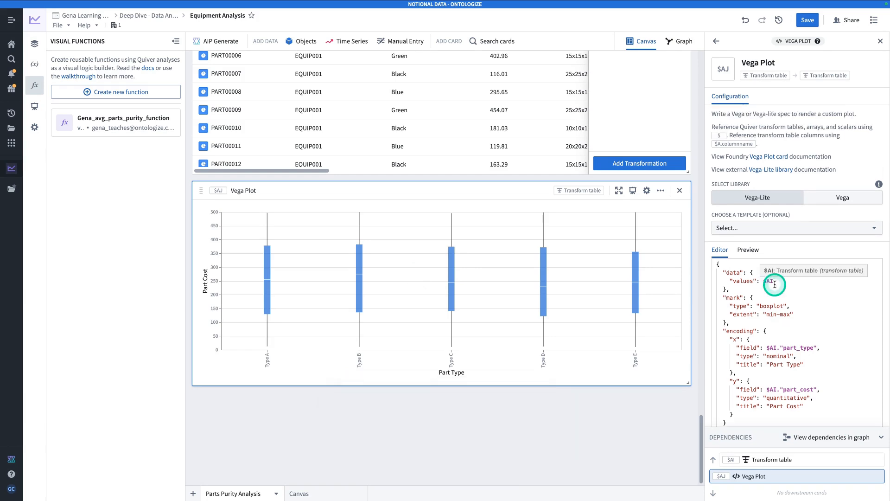
click(680, 41)
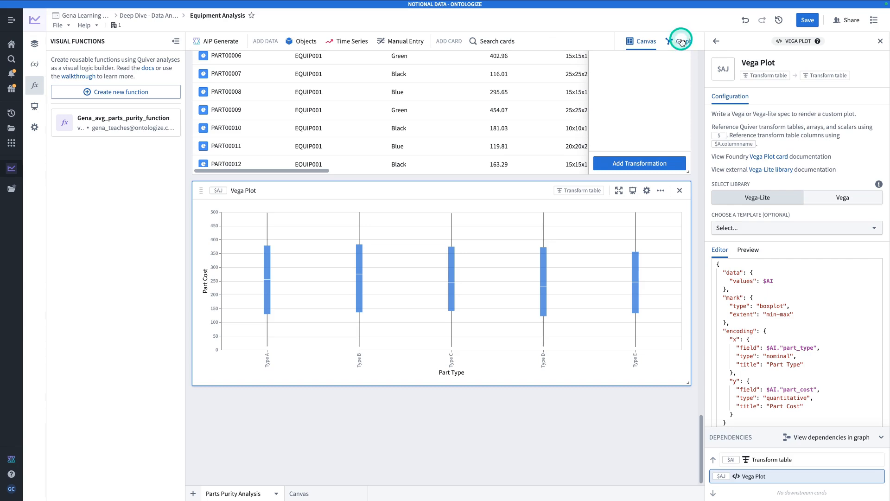
scroll(624, 167, down, 5)
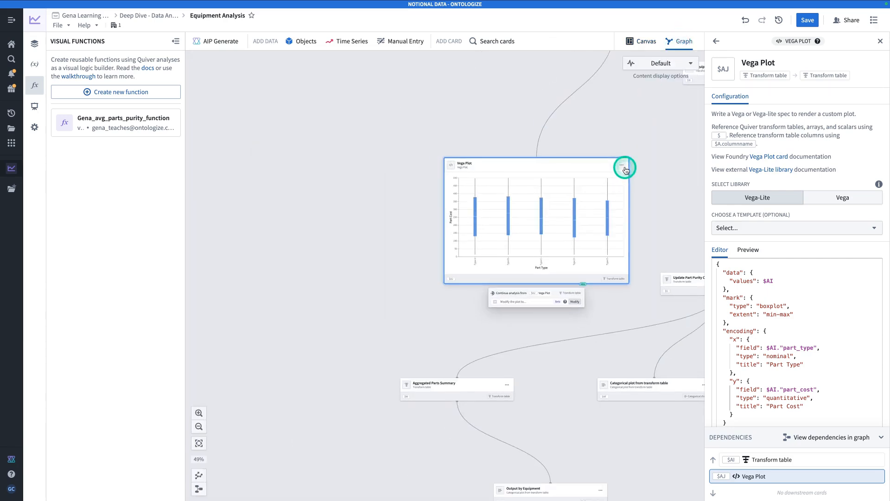
drag(645, 145, 521, 338)
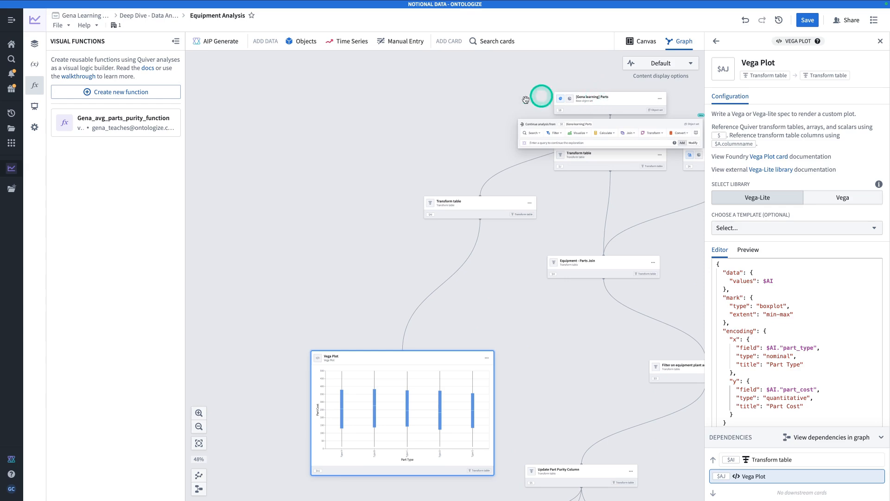
scroll(486, 191, up, 5)
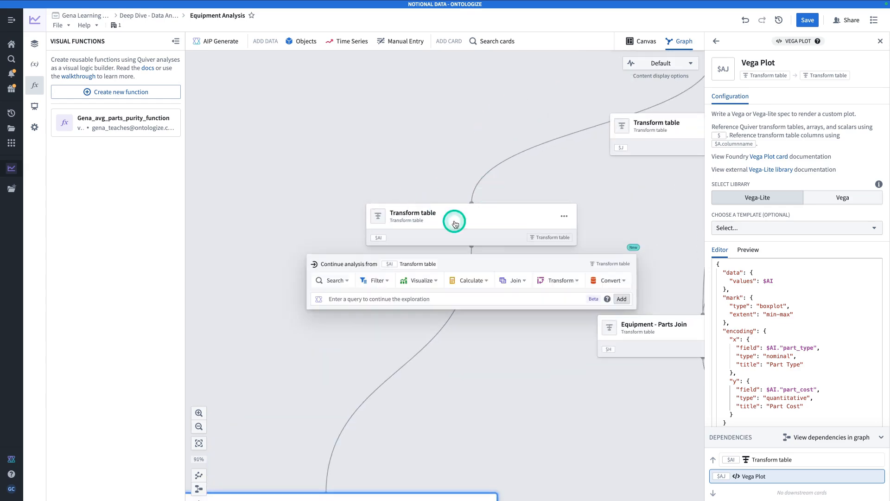
drag(547, 326, 635, 76)
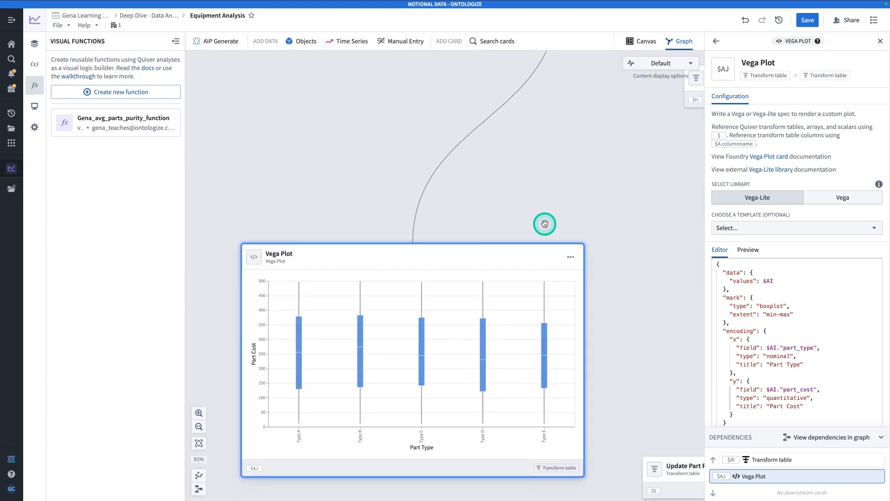
scroll(545, 224, down, 5)
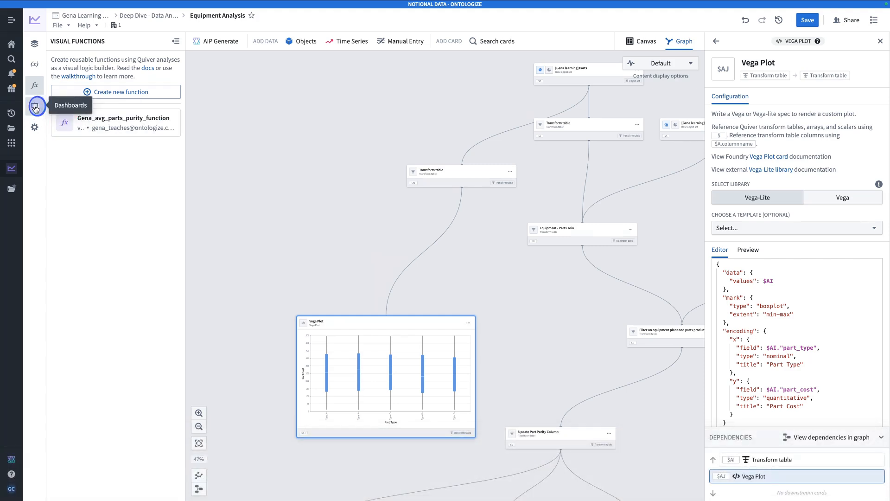
Open Dashboard 1 and add the Vega Plot card to it.
click(36, 108)
click(123, 124)
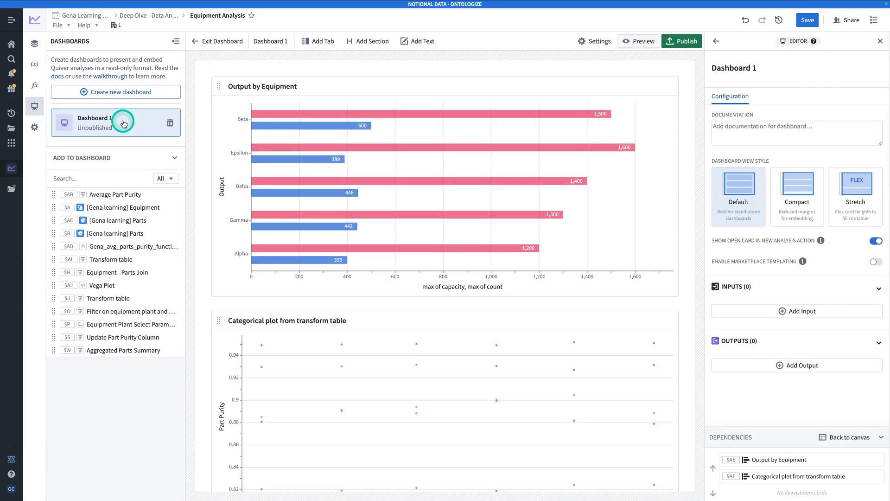
scroll(541, 374, down, 2)
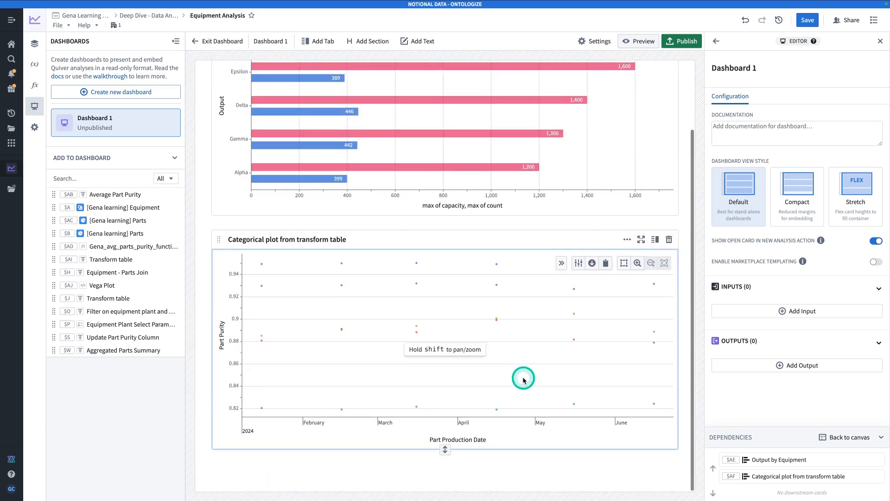
scroll(520, 381, up, 2)
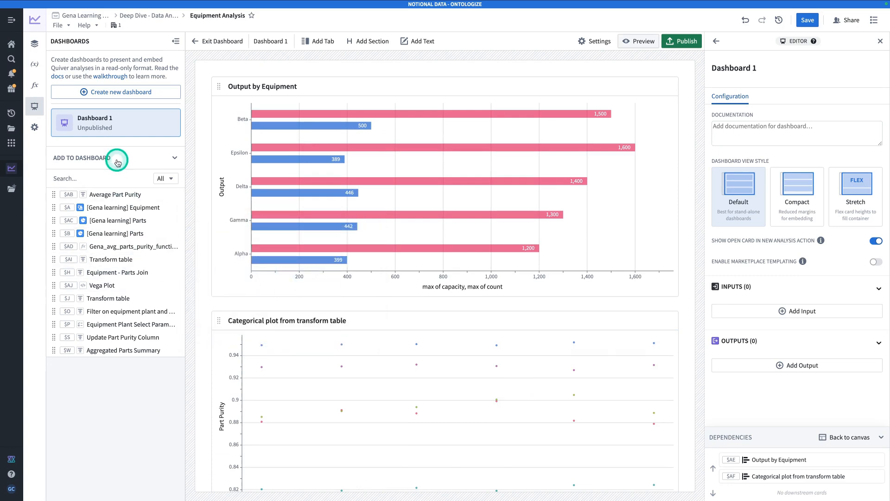
click(175, 286)
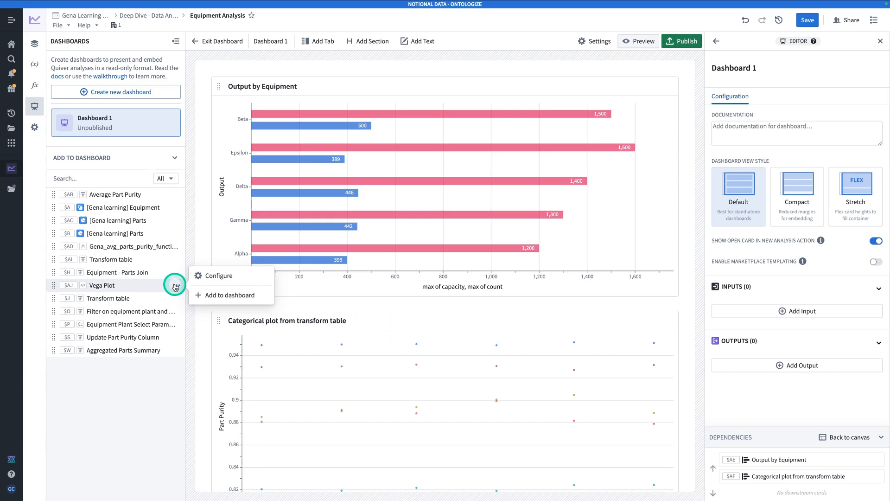
click(208, 293)
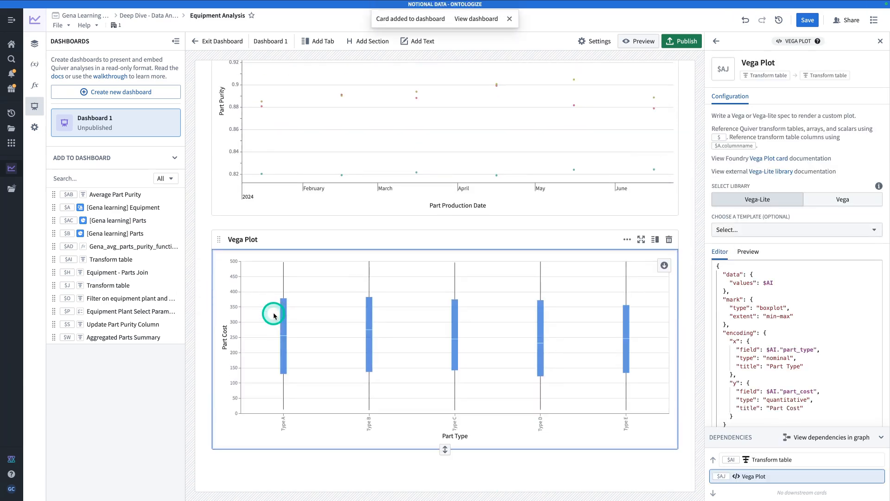
Rename the Vega Plot card on the dashboard as "Vega Chart for Cost".
click(246, 239)
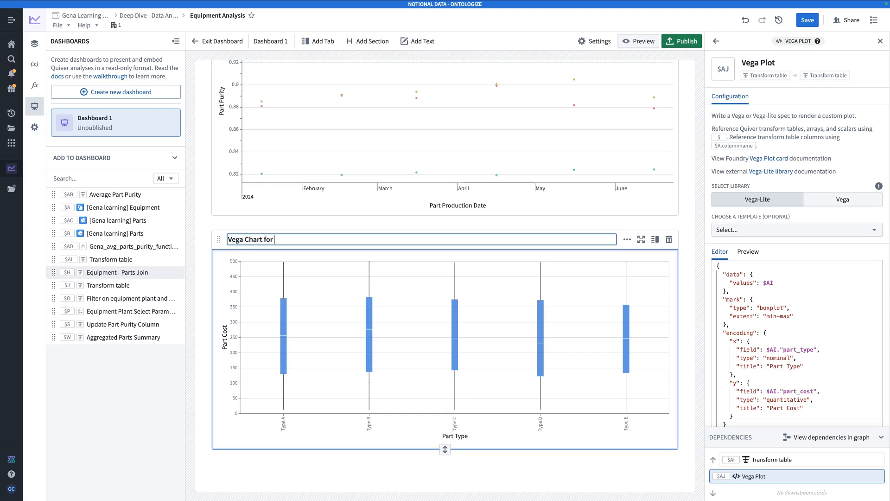
key(Return)
scroll(474, 296, up, 7)
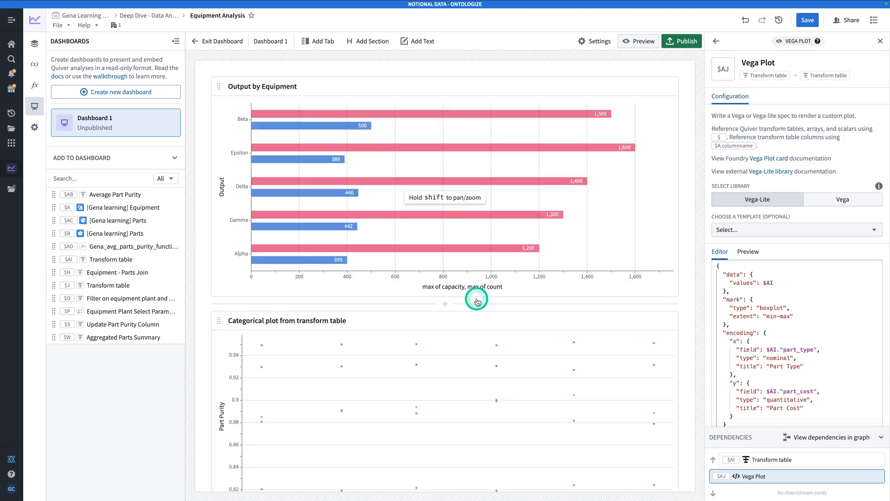
scroll(408, 399, down, 2)
scroll(409, 402, up, 2)
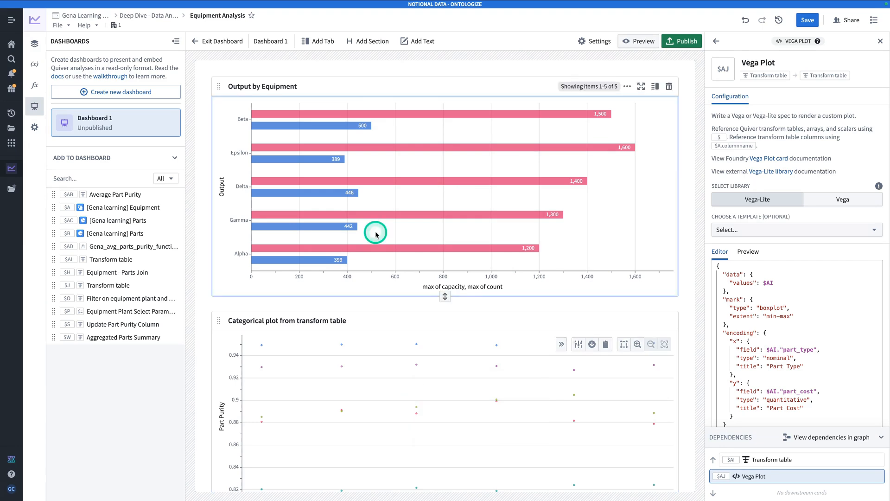
Add a Large Heading text block reading "Equipment Analysis" above the Output by Equipment chart.
click(262, 319)
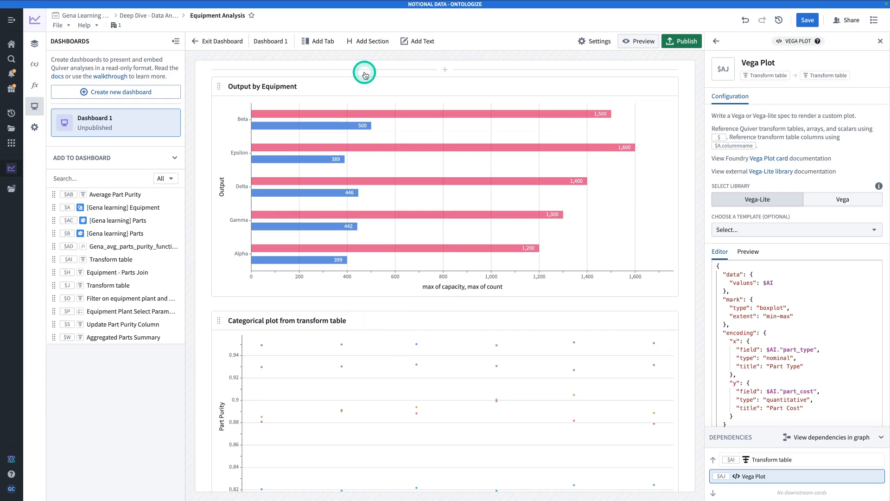
click(408, 69)
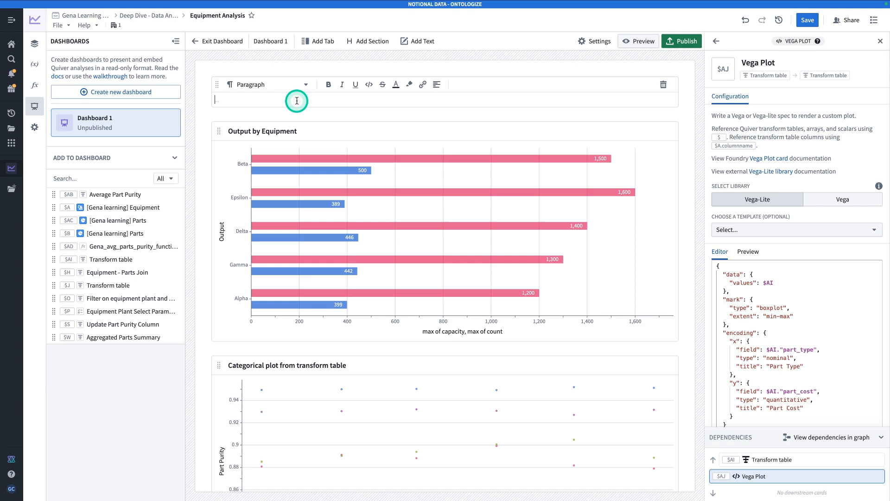
click(255, 90)
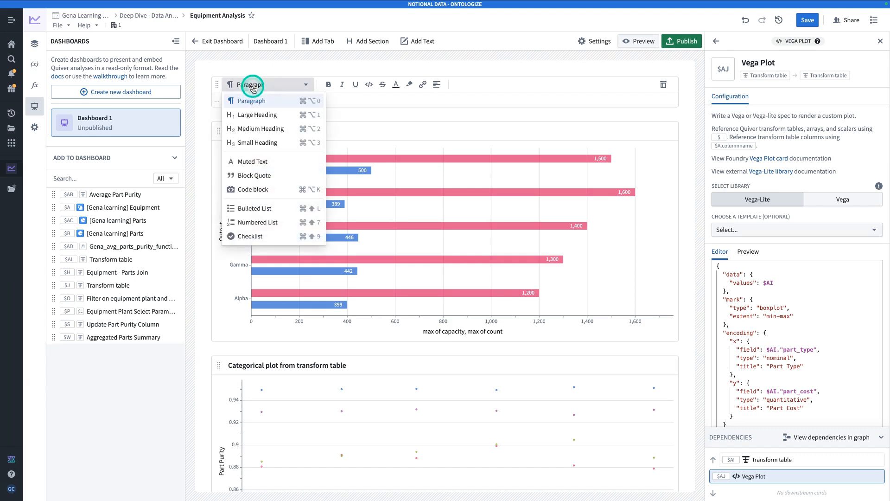
click(261, 116)
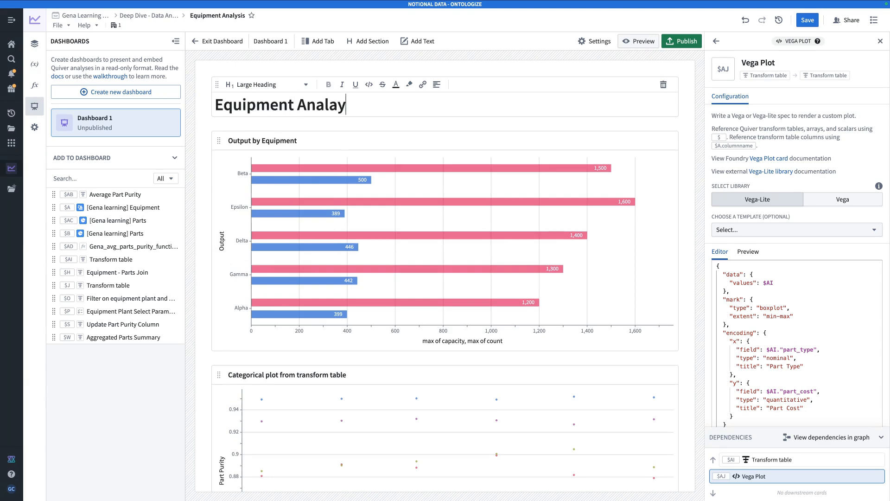
key(BackSpace)
key(BackSpace)
text(ysis)
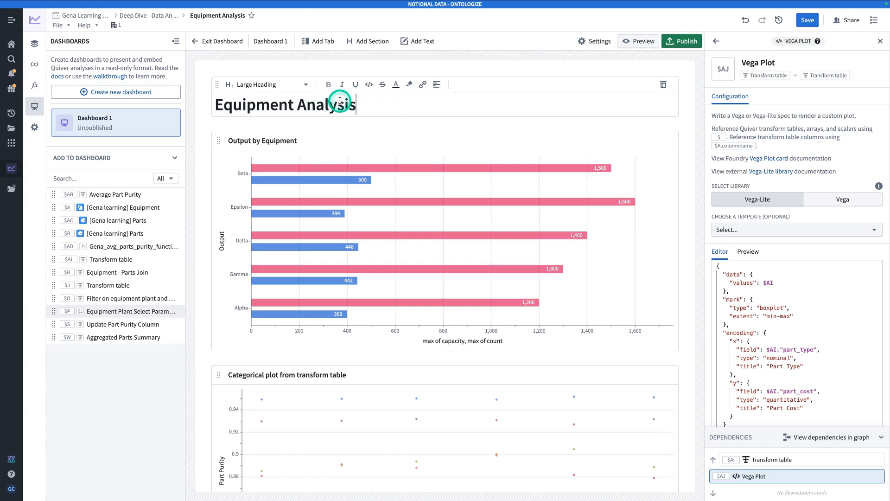
Add the Equipment Plant Select Parameter to the dashboard and place it between the heading and the Output by Equipment chart.
mouse_move(361, 234)
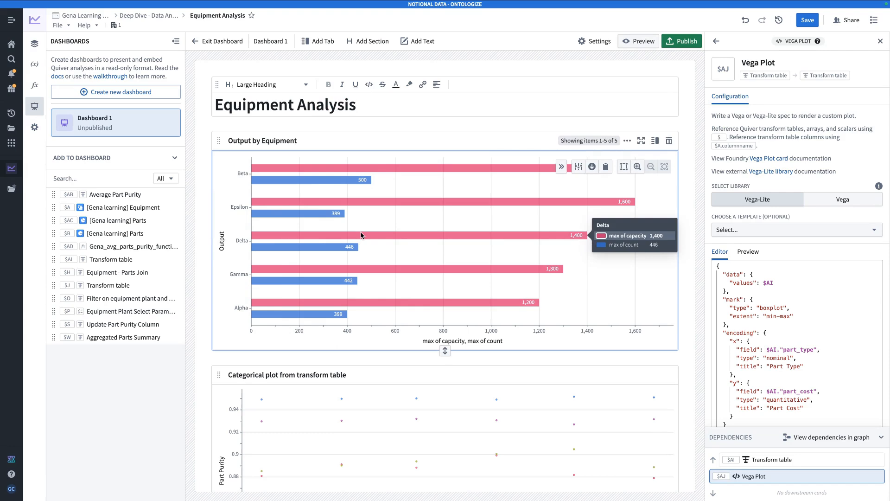
click(633, 140)
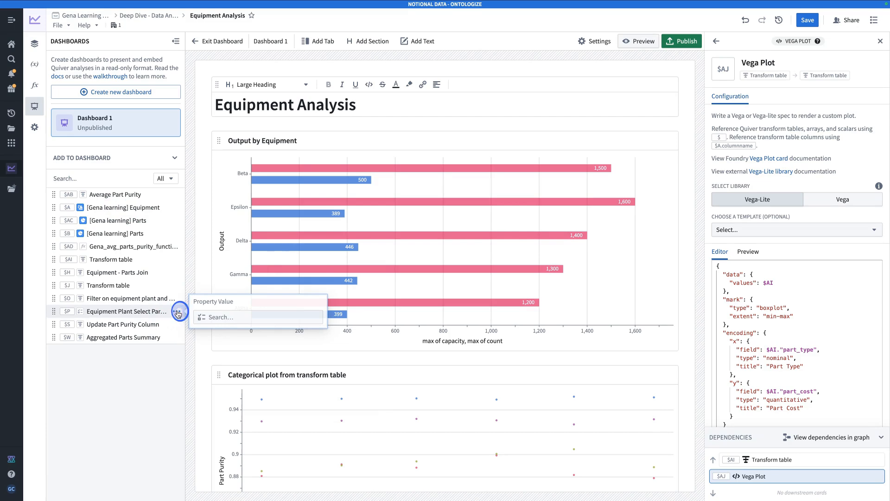
click(177, 312)
click(207, 321)
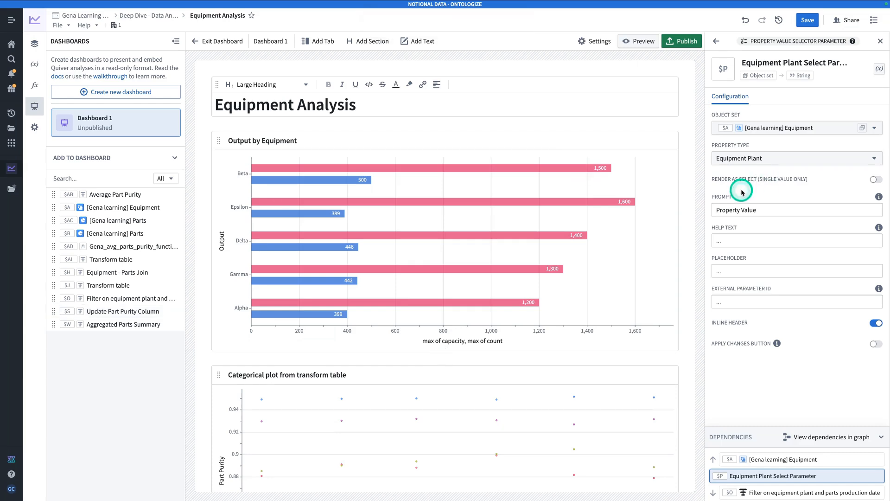
scroll(463, 248, down, 10)
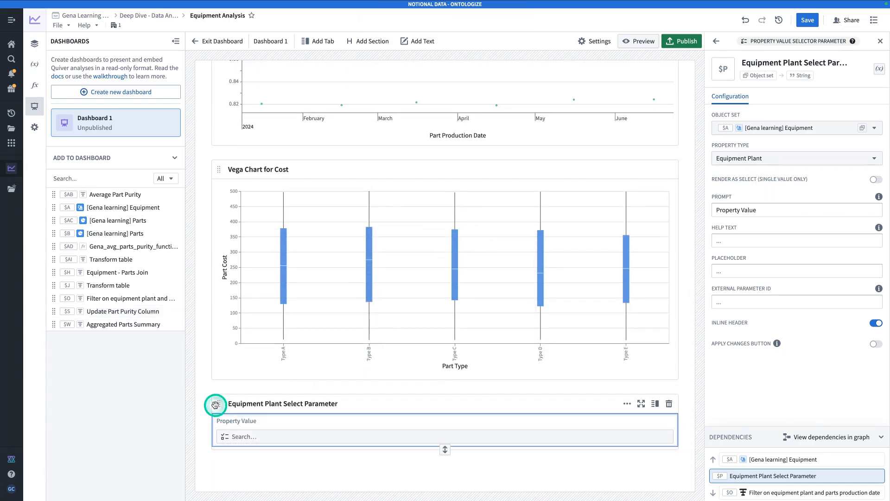
drag(220, 408, 300, 123)
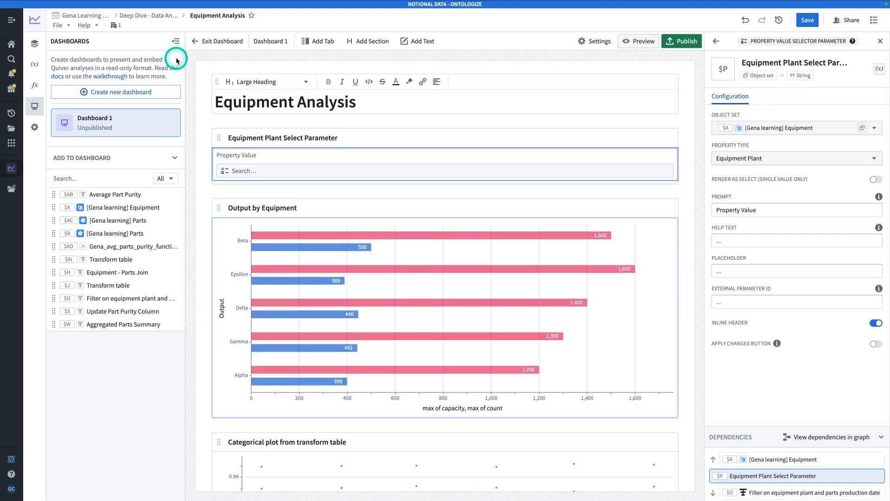
Publish the dashboard as "Equipment Analysis Dashboard" in the Deep Dive - Data Analysis in Quiver folder.
click(177, 41)
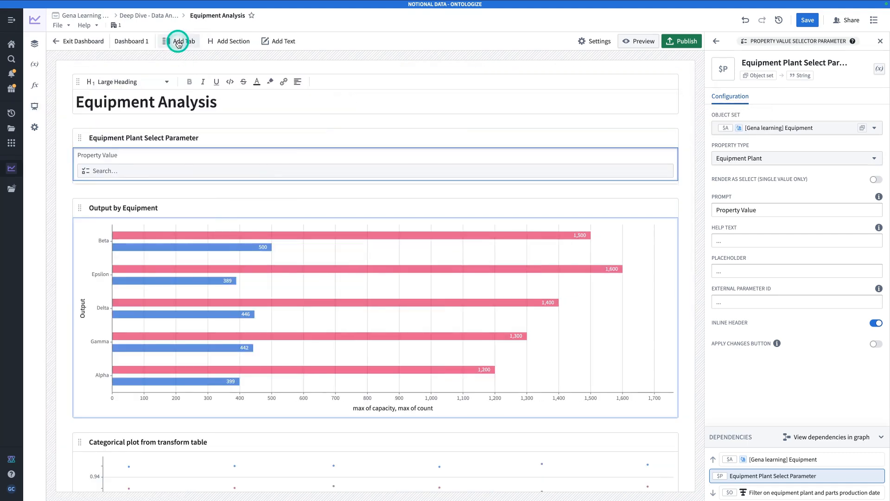
click(682, 43)
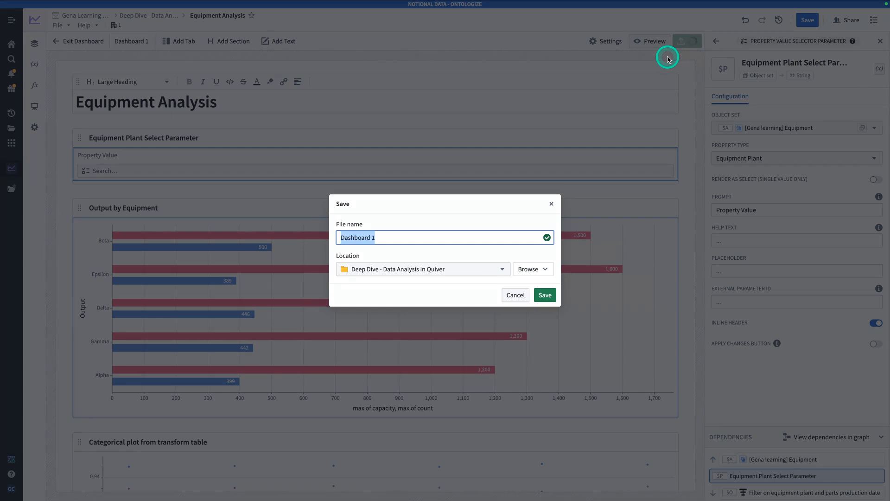
text(Equip)
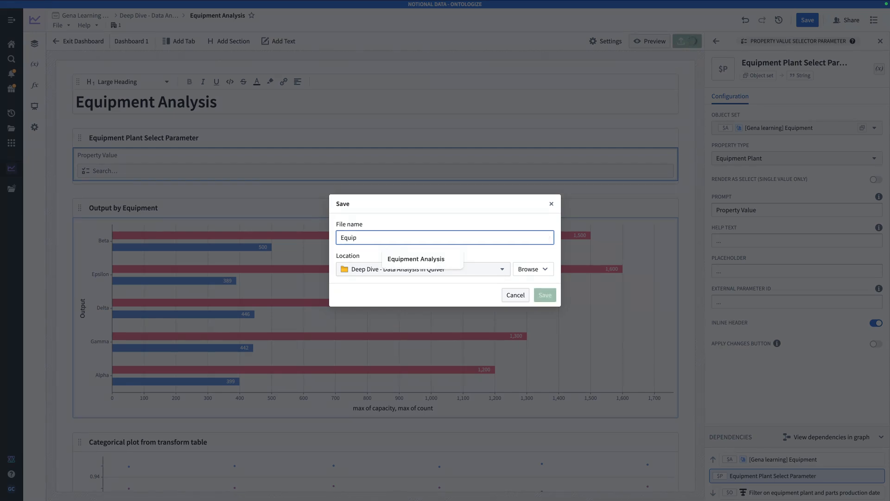
text(ment Analysis Dashboard)
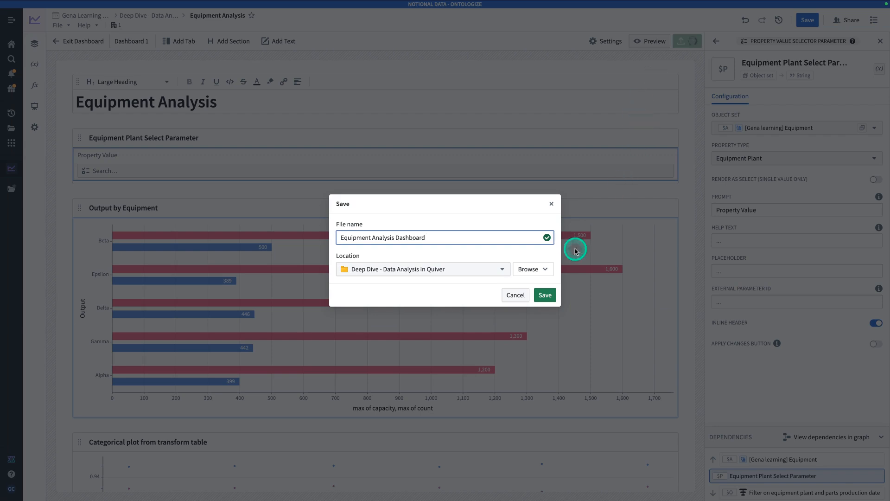
click(543, 295)
Preview the published dashboard, return to the editor and check the options of the published dashboard's link.
click(632, 42)
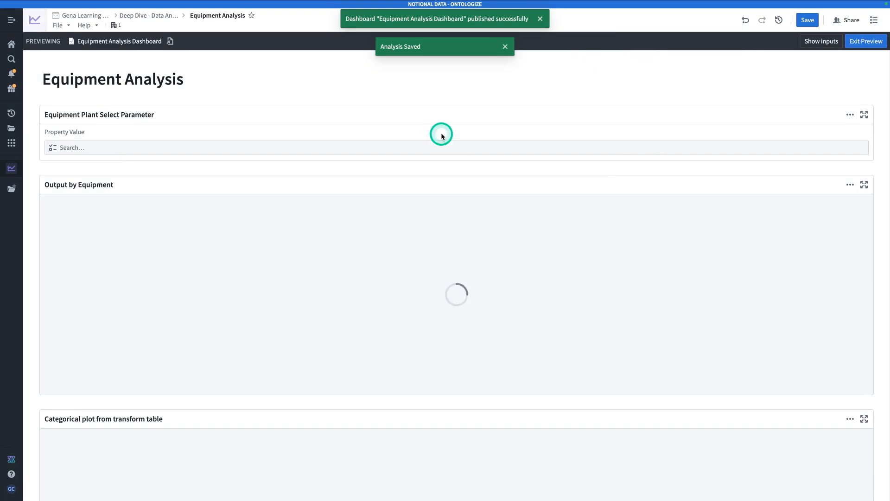
click(861, 43)
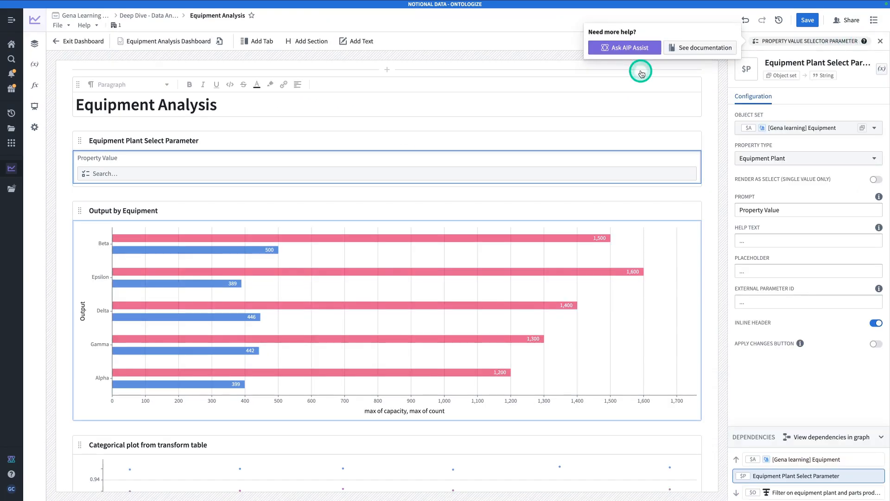
right_click(150, 42)
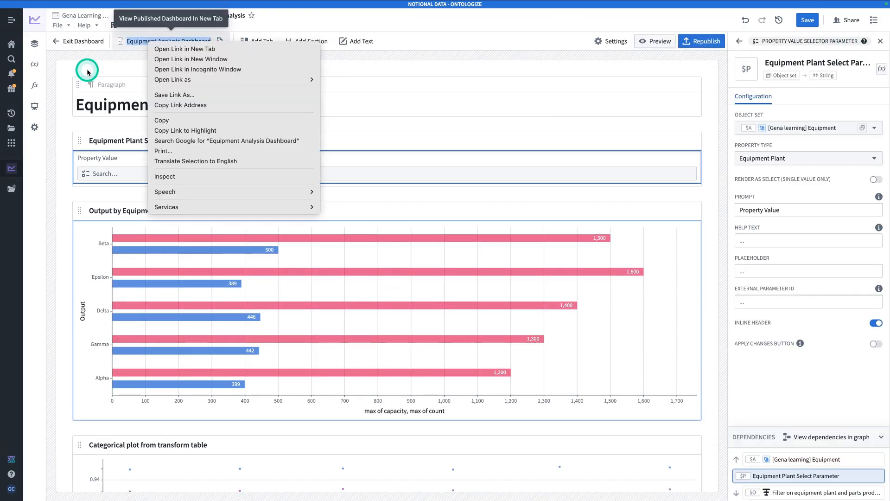
click(113, 64)
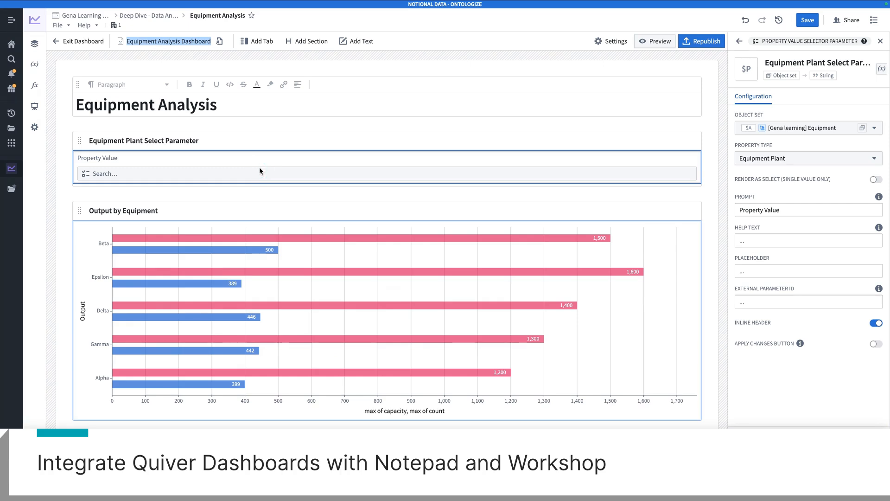
Open the dashboard's configuration and check the additional actions offered for the Output by Equipment chart.
click(576, 79)
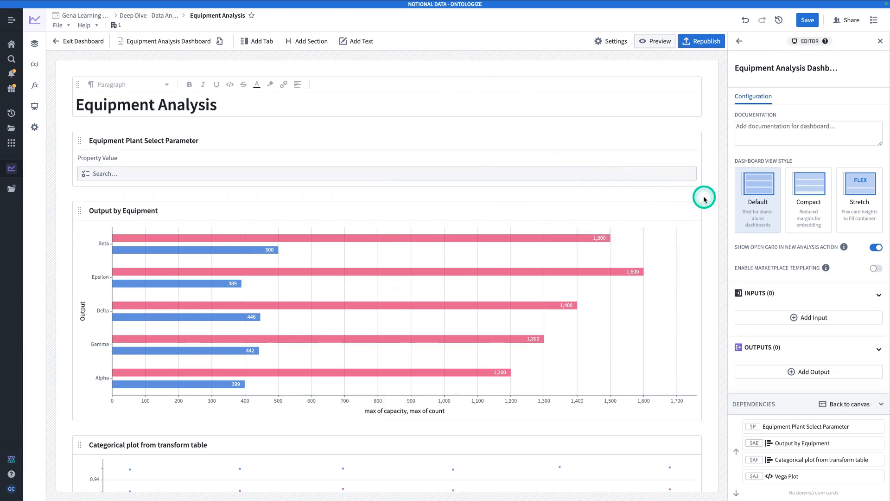
click(650, 211)
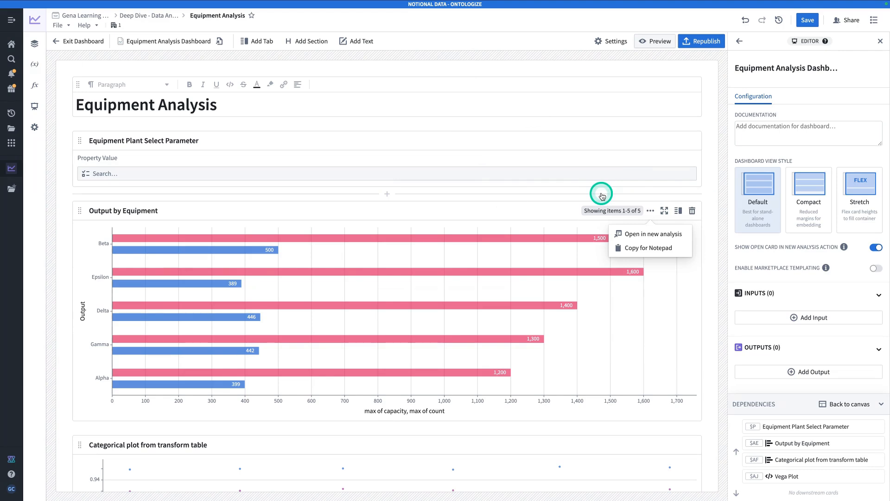
click(597, 184)
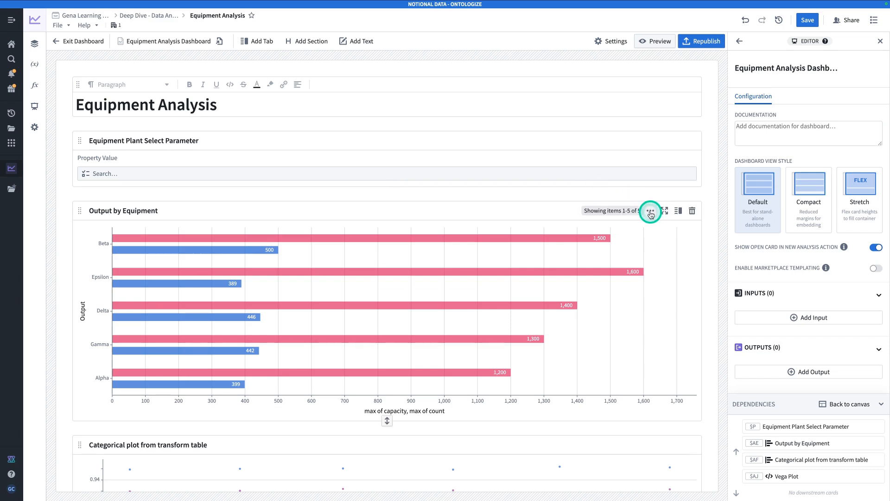
click(650, 211)
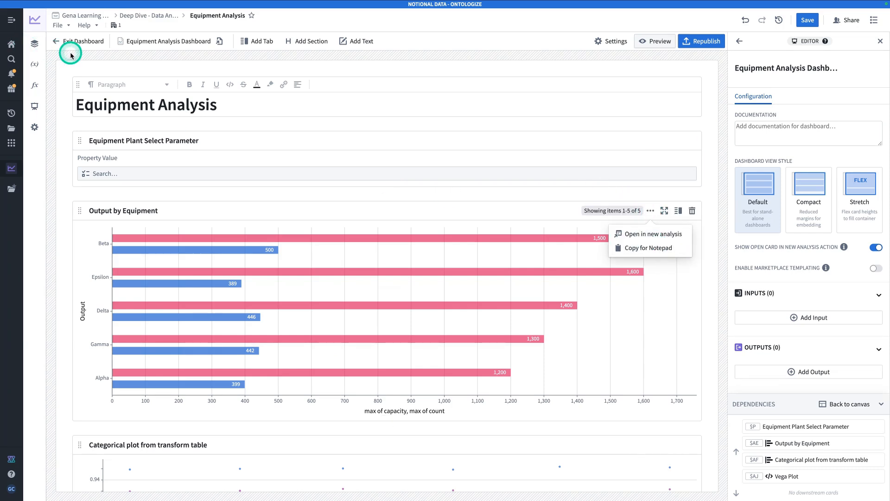
Exit the dashboard and examine the analysis graph, following the Parts and Equipment object sets through their transform tables and filter.
click(55, 43)
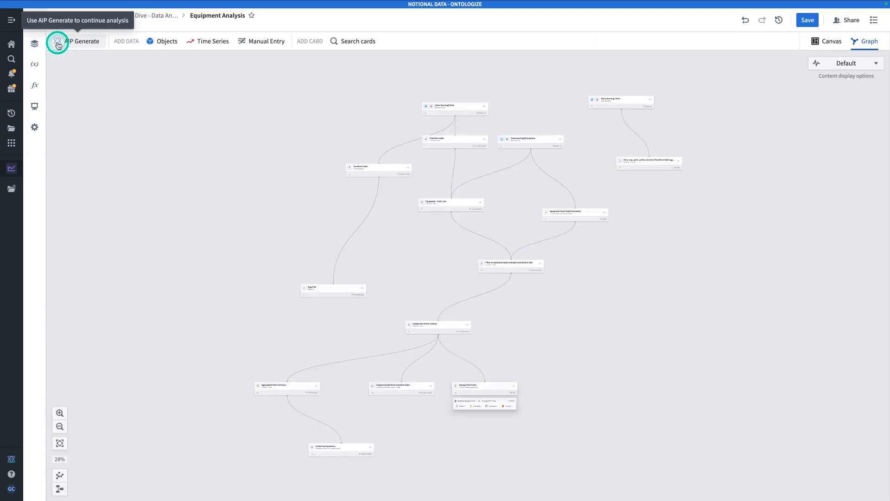
click(832, 42)
click(845, 196)
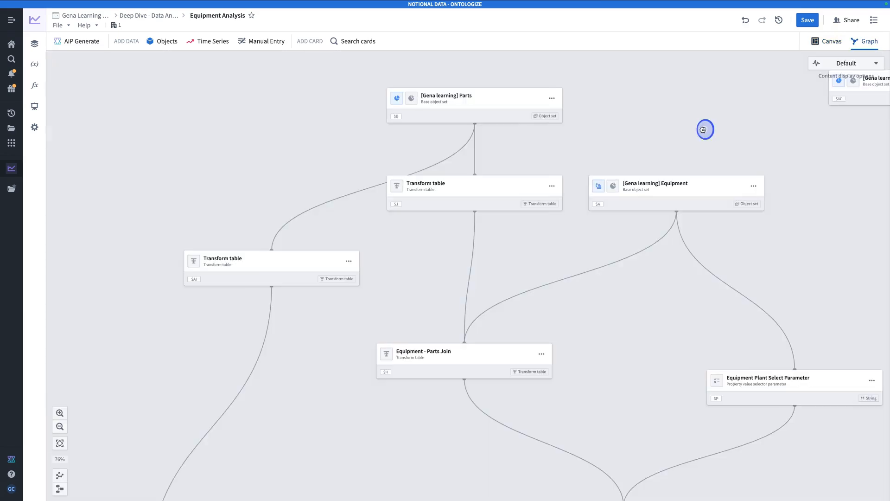
drag(680, 130, 587, 51)
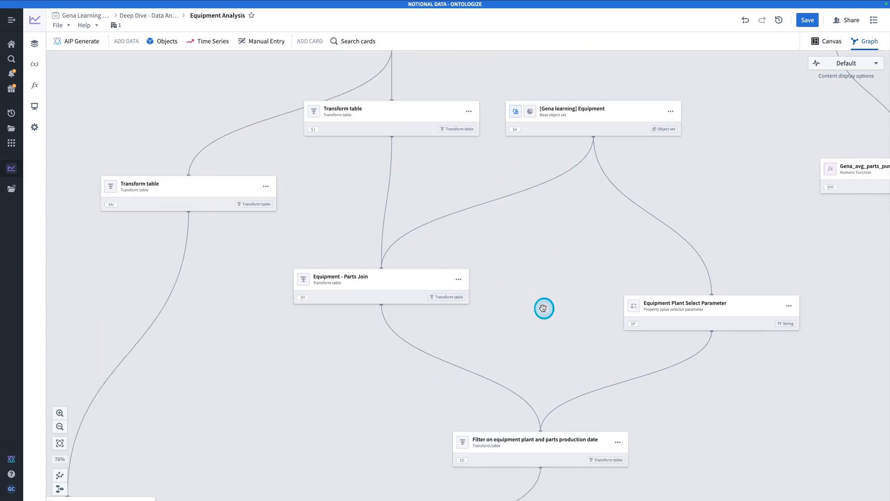
drag(542, 308, 517, 129)
drag(504, 405, 599, 211)
click(466, 247)
click(675, 282)
drag(675, 282, 887, 241)
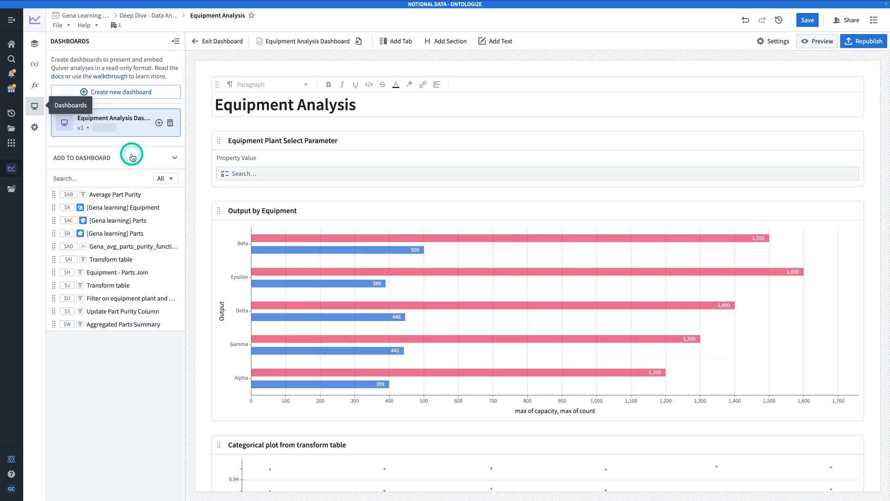
Return to the Equipment Analysis Dashboard and select the Output by Equipment chart.
click(361, 255)
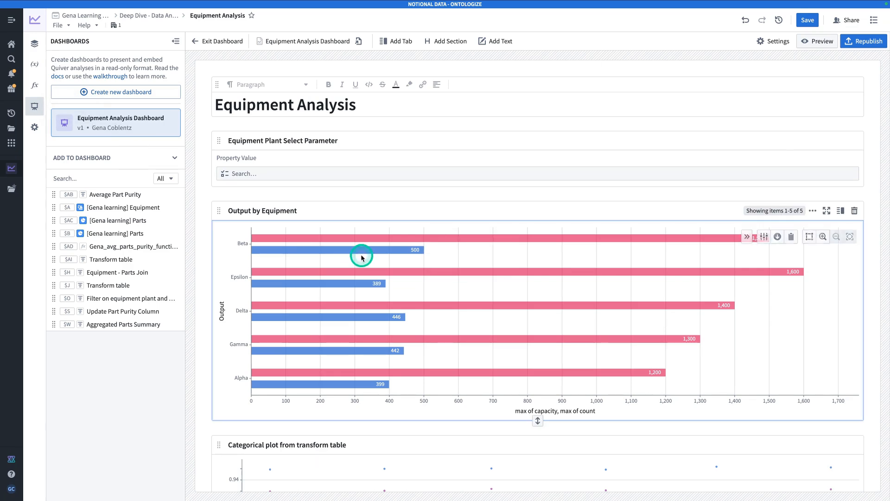